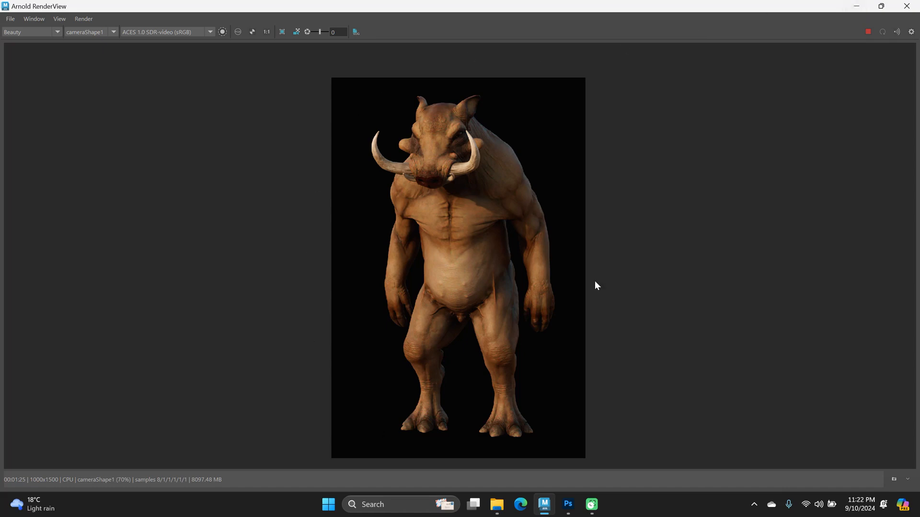
{"action": "left_click", "coordinate": [857, 8]}
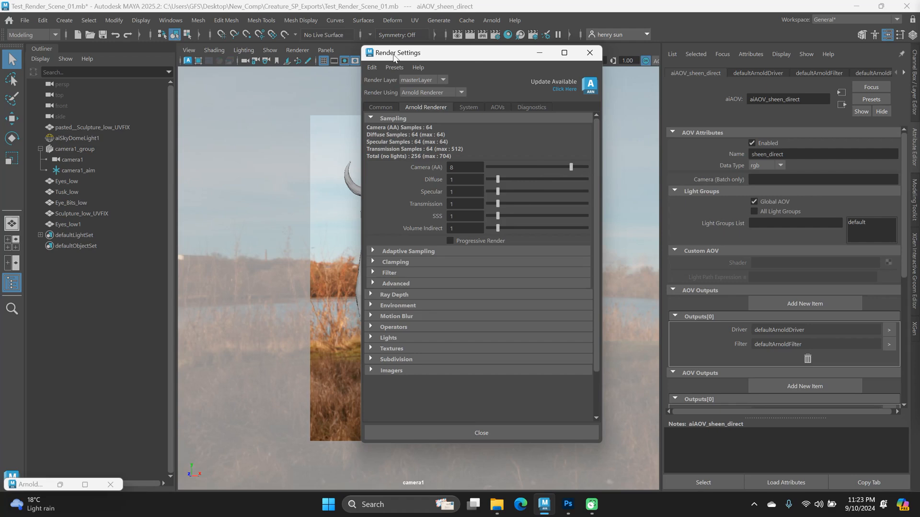
{"action": "left_click", "coordinate": [61, 485]}
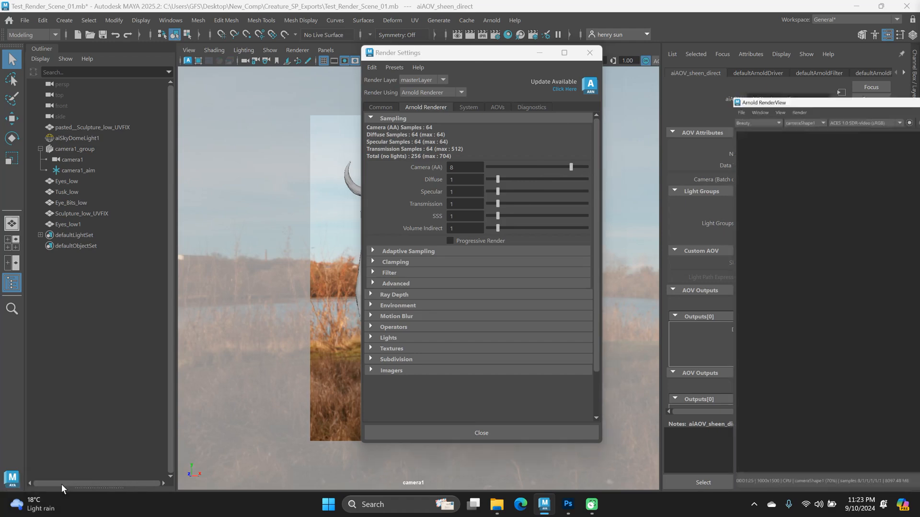
{"action": "left_click_drag", "start_coordinate": [919, 115], "coordinate": [532, 2]}
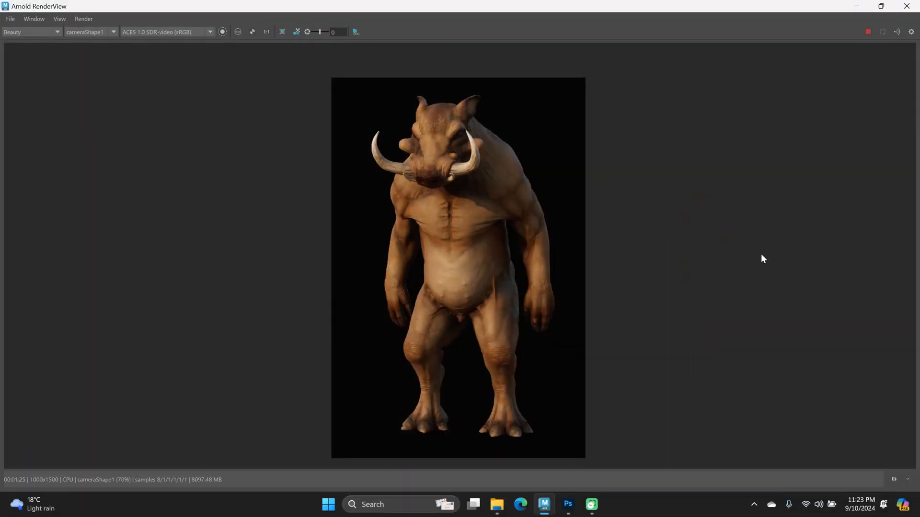
{"action": "left_click", "coordinate": [10, 19]}
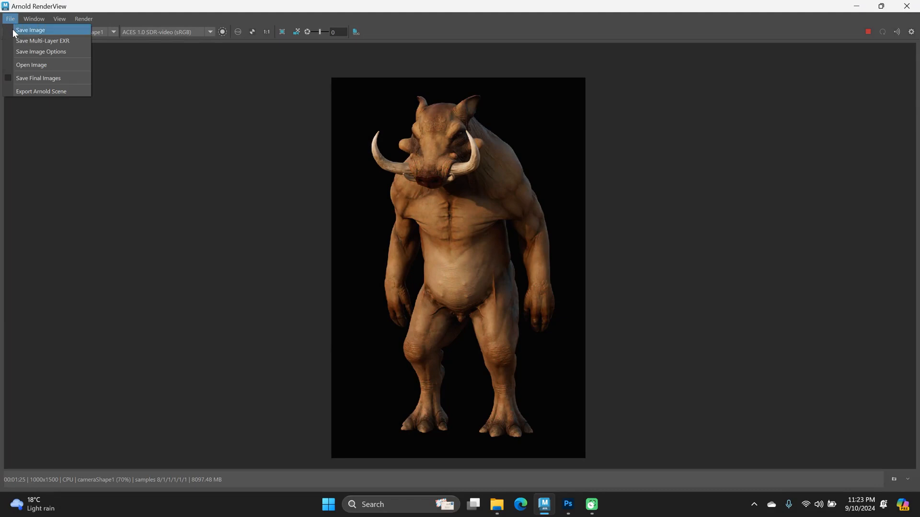
{"action": "left_click", "coordinate": [37, 31]}
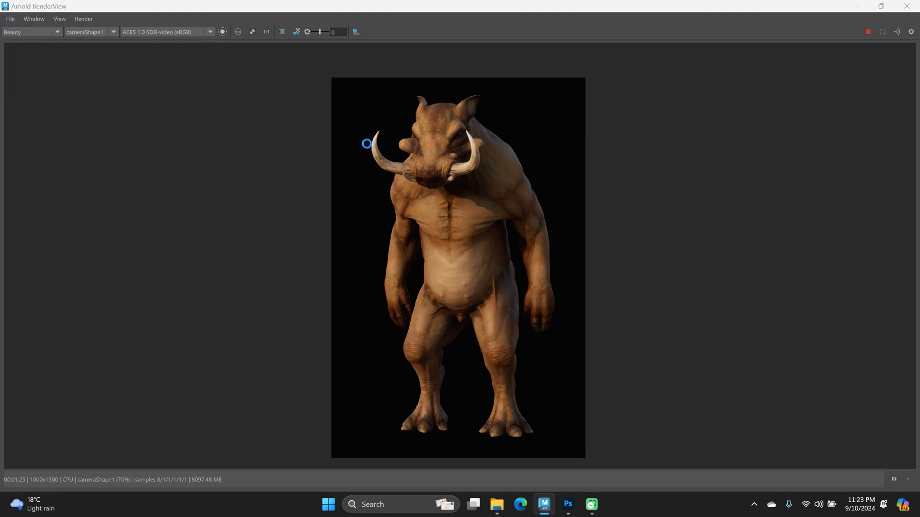
{"action": "left_click_drag", "start_coordinate": [250, 23], "coordinate": [374, 38]}
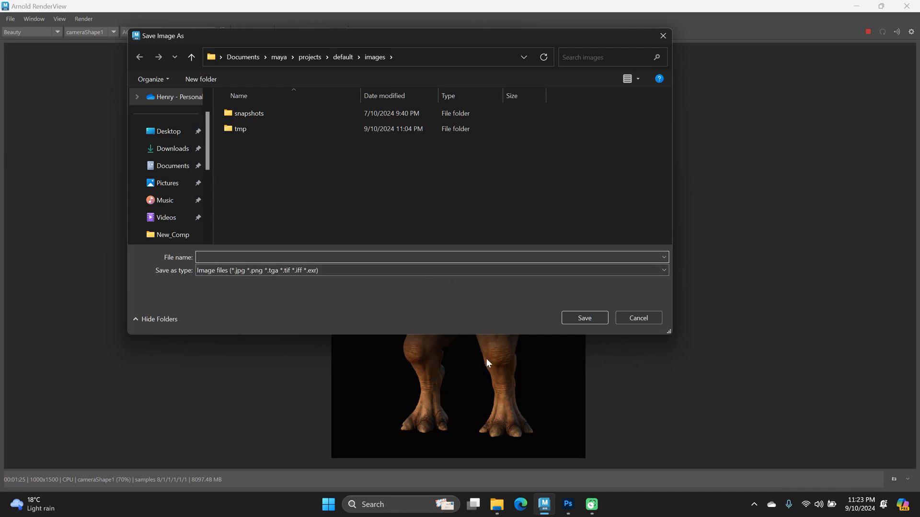
{"action": "left_click_drag", "start_coordinate": [557, 39], "coordinate": [571, 321]}
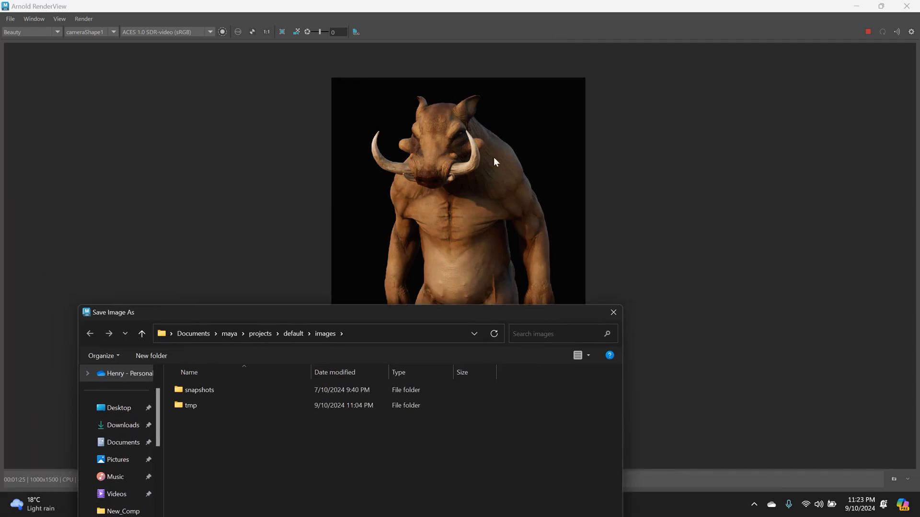
{"action": "left_click_drag", "start_coordinate": [507, 314], "coordinate": [534, 82]}
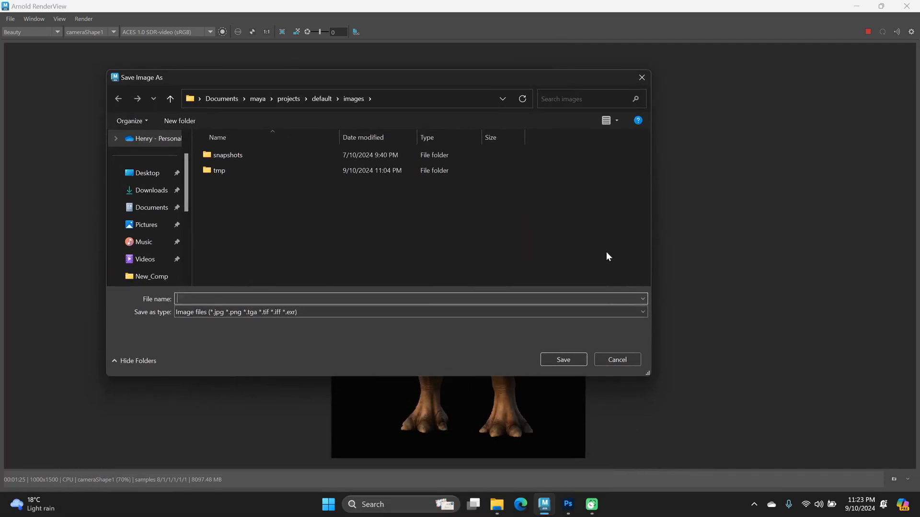
{"action": "left_click", "coordinate": [614, 361]}
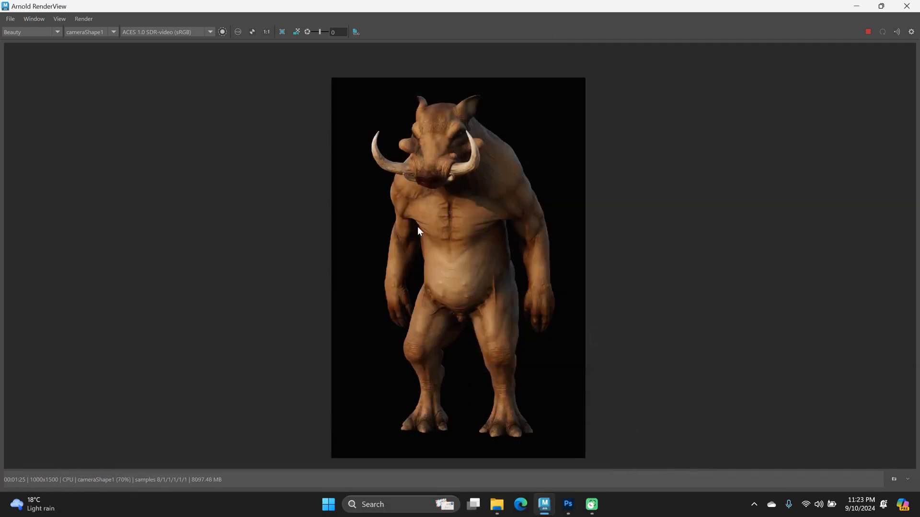
Remove the sheen_direct AOV from the active AOVs in the Arnold render settings
{"action": "left_click", "coordinate": [10, 20]}
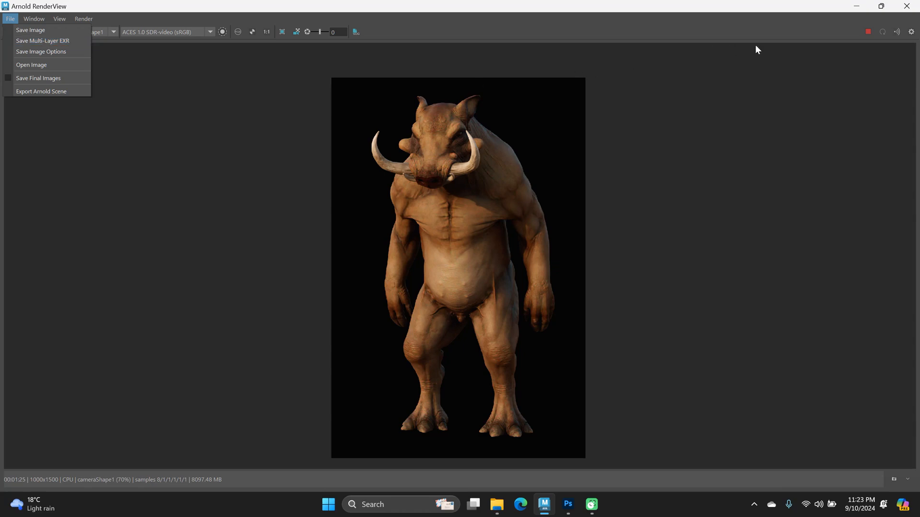
{"action": "left_click", "coordinate": [856, 6]}
{"action": "left_click", "coordinate": [856, 7]}
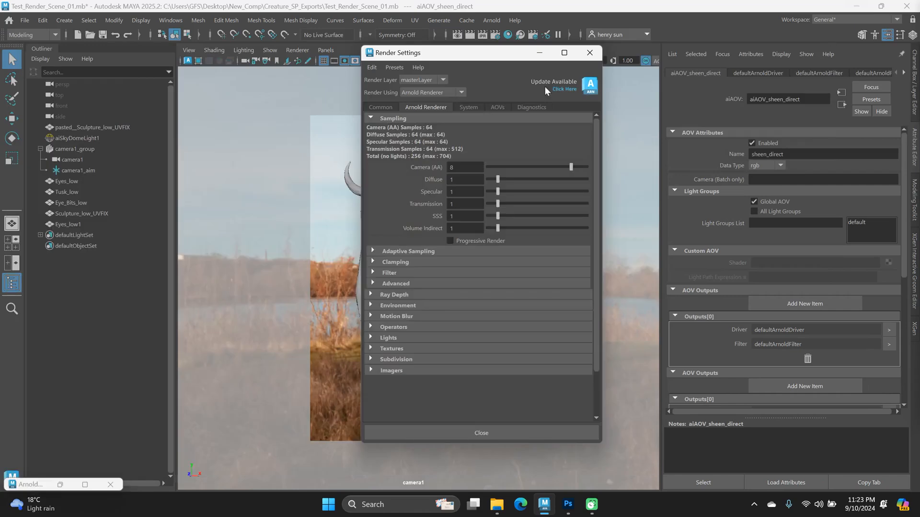
{"action": "left_click", "coordinate": [498, 107]}
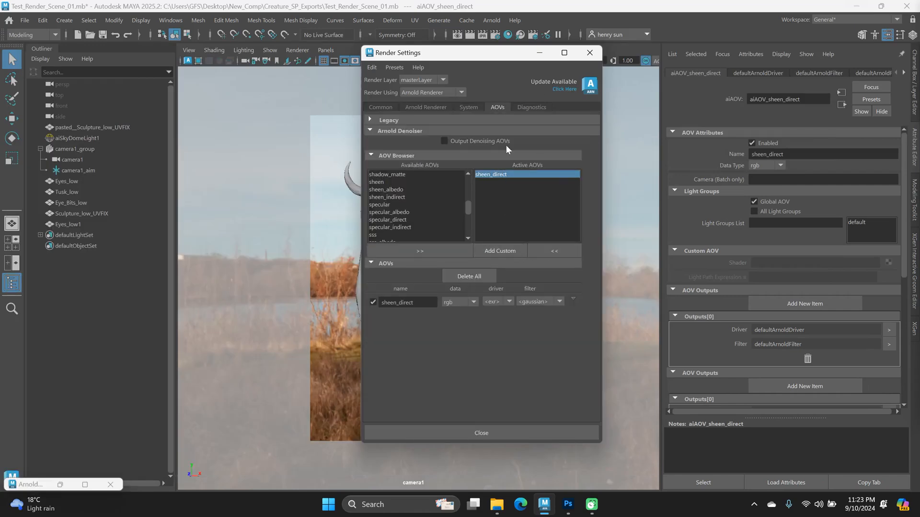
{"action": "left_click", "coordinate": [554, 250]}
{"action": "scroll", "coordinate": [392, 203], "scroll_direction": "up", "scroll_amount": 2}
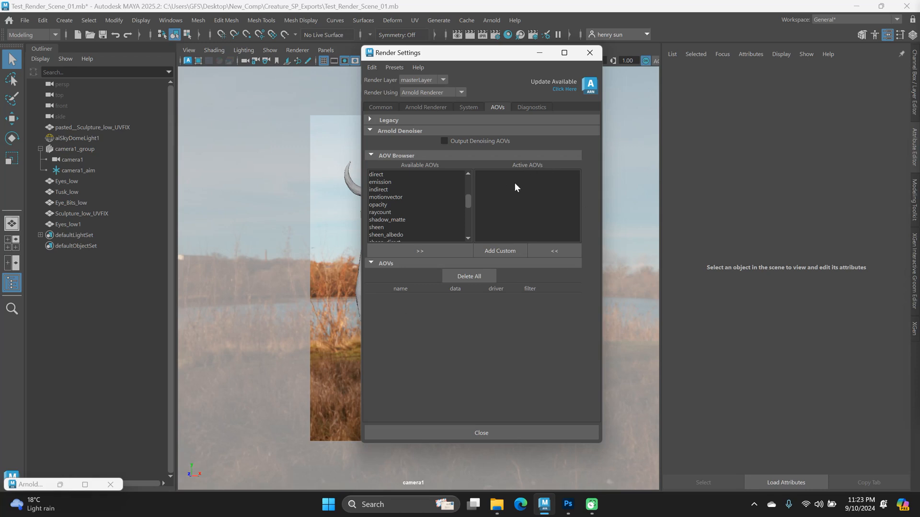
Bring back the Arnold render view, let the creature re-render, and save it as multi-layer EXR Render_01 in the Desktop's Workshop folder
{"action": "left_click", "coordinate": [60, 485]}
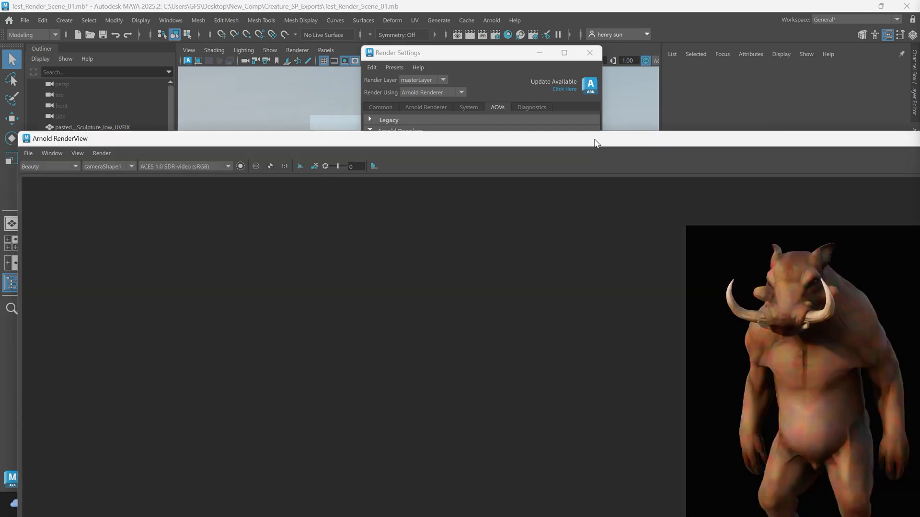
{"action": "left_click_drag", "start_coordinate": [595, 141], "coordinate": [509, 5]}
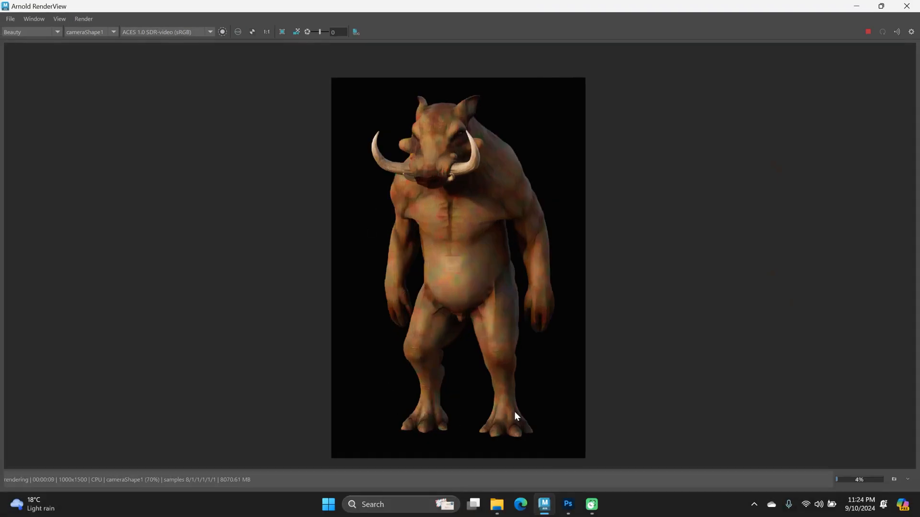
{"action": "left_click", "coordinate": [10, 20]}
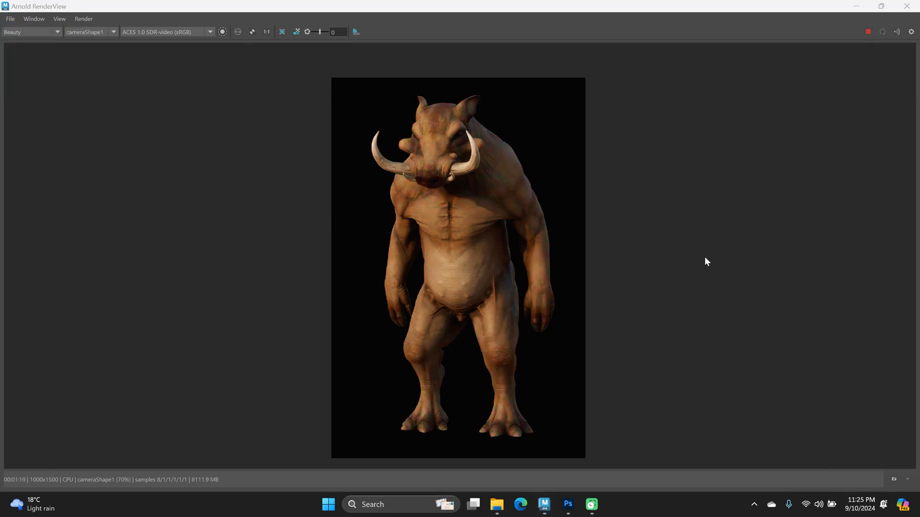
{"action": "left_click", "coordinate": [10, 19]}
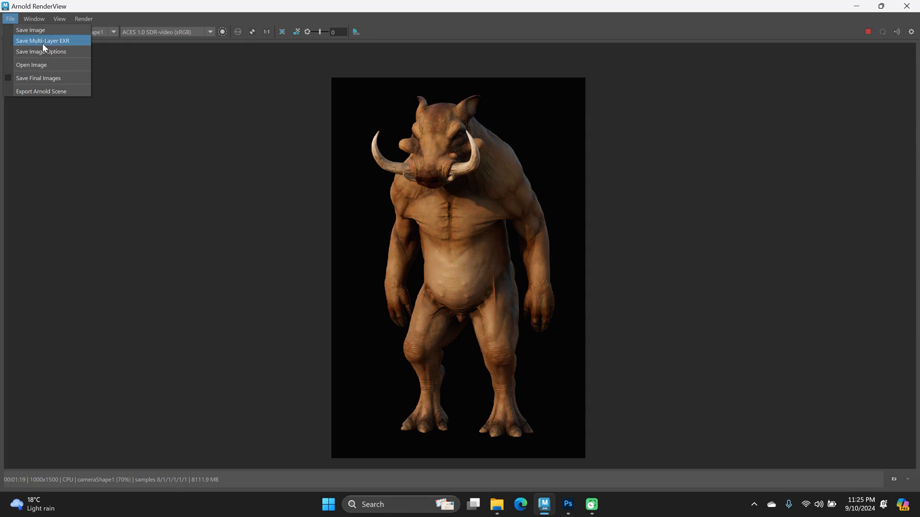
{"action": "left_click", "coordinate": [58, 43]}
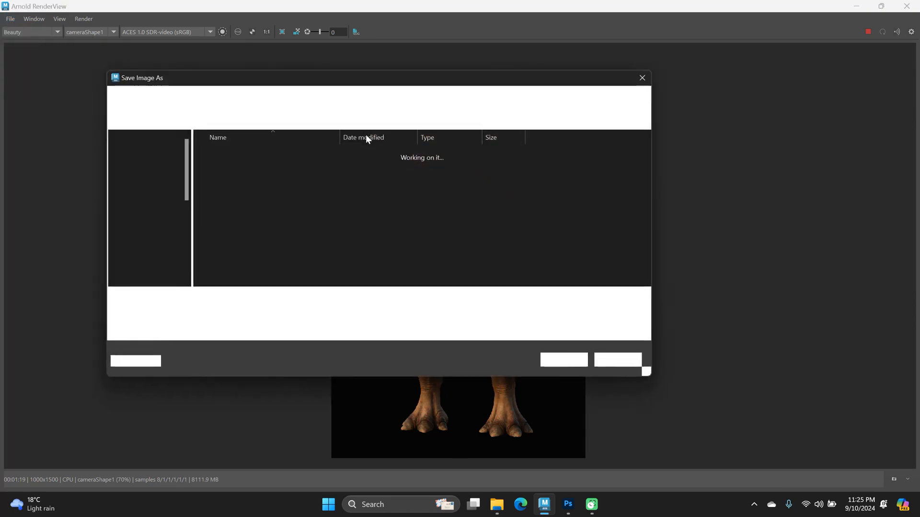
{"action": "left_click", "coordinate": [136, 179]}
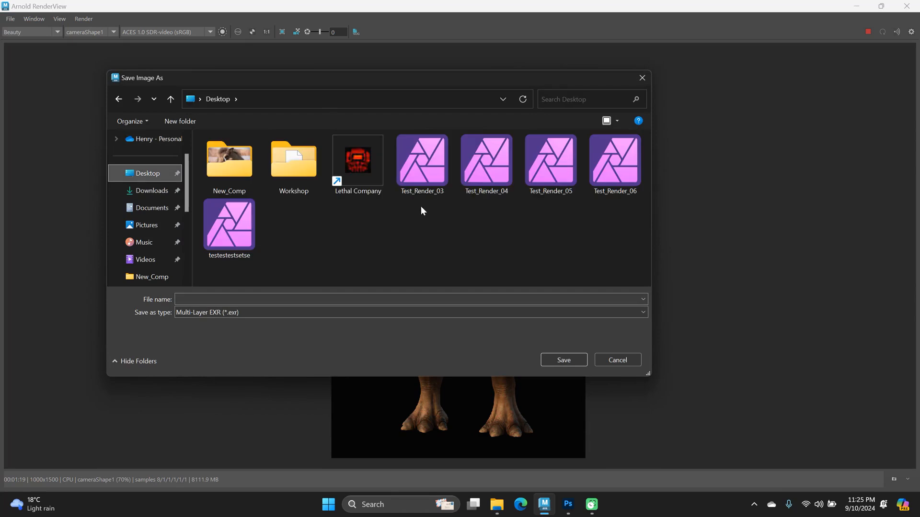
{"action": "double_click", "coordinate": [298, 168]}
{"action": "left_click", "coordinate": [225, 300]}
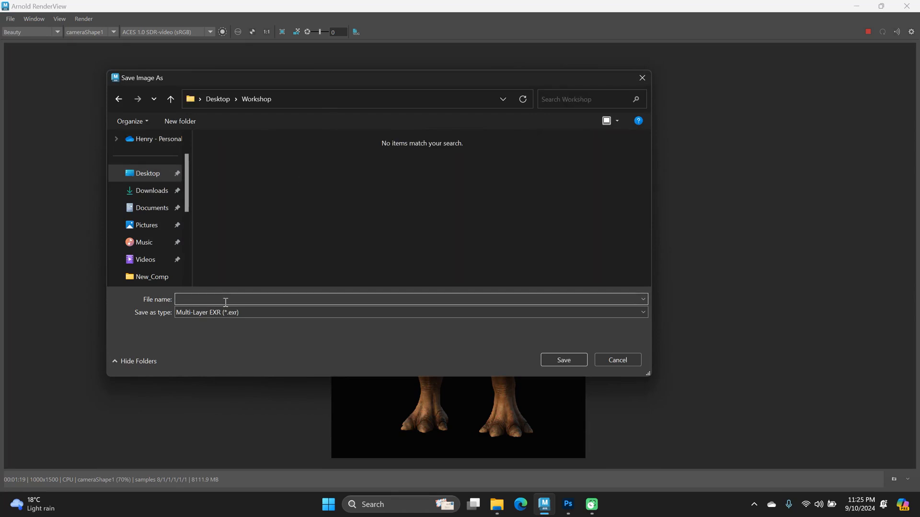
{"action": "type", "text": "Render_01"}
{"action": "key", "text": "Return"}
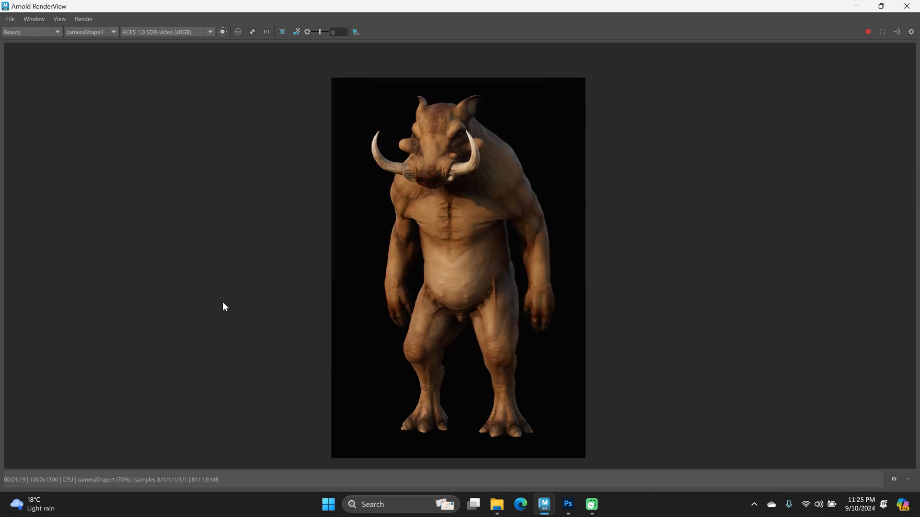
Switch to Photoshop and open the Render_01 EXR from the Workshop folder with its alpha channel data read as transparency
{"action": "left_click", "coordinate": [571, 504]}
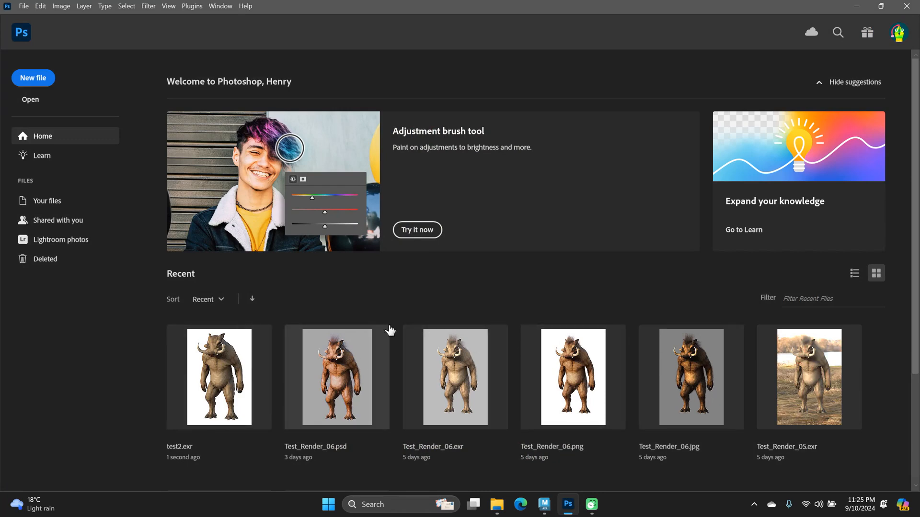
{"action": "left_click", "coordinate": [496, 504]}
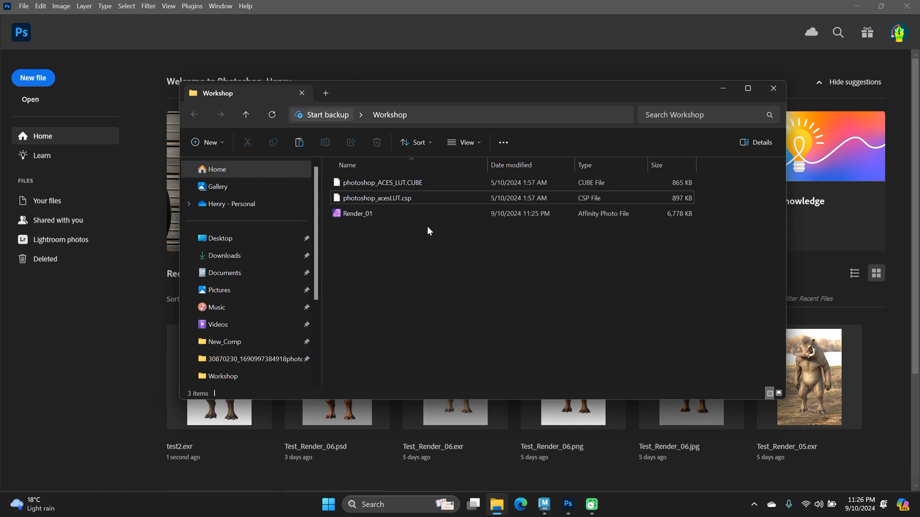
{"action": "left_click", "coordinate": [357, 215]}
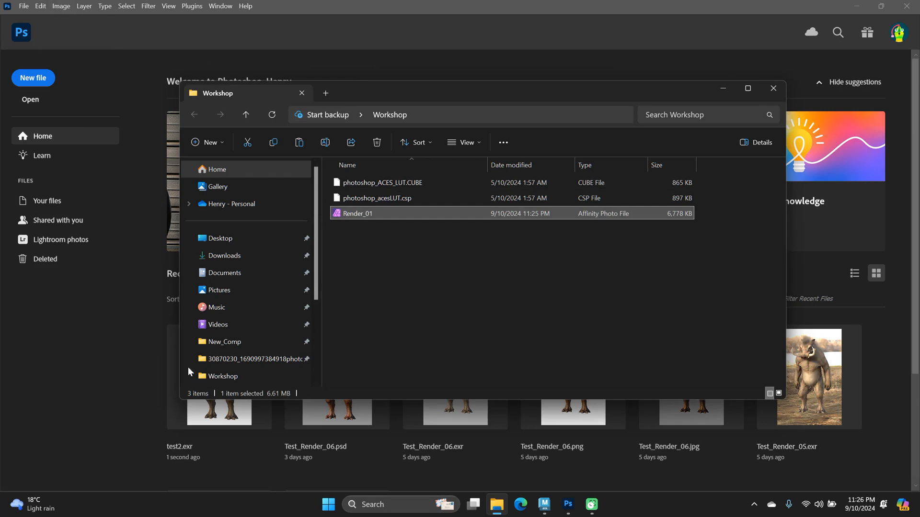
{"action": "left_click_drag", "start_coordinate": [351, 217], "coordinate": [168, 279]}
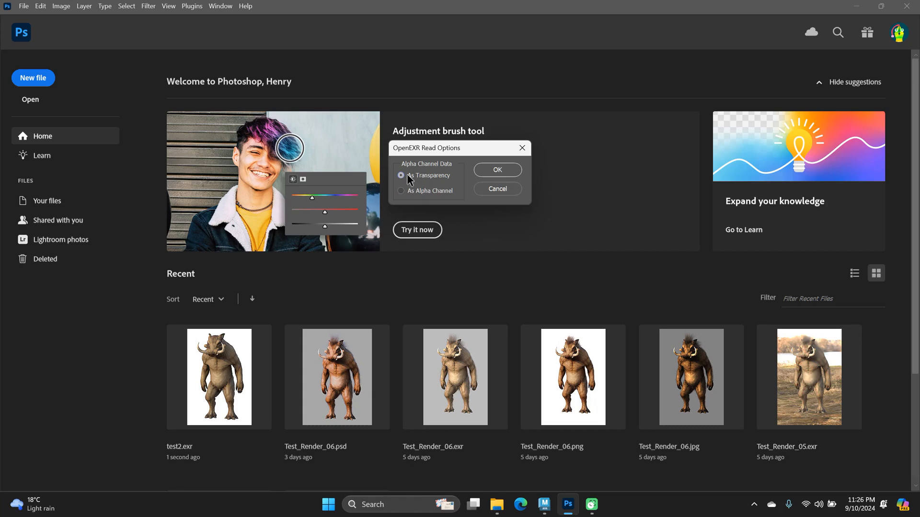
{"action": "left_click", "coordinate": [487, 170]}
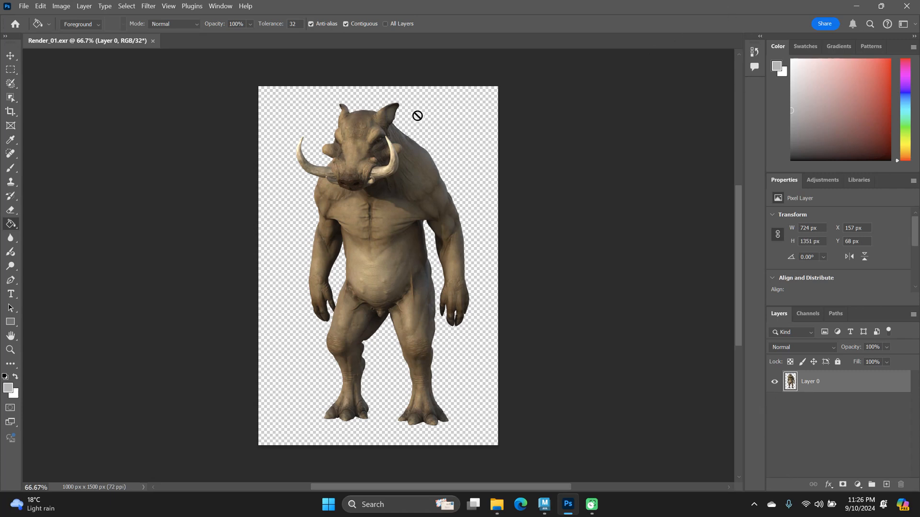
{"action": "left_click", "coordinate": [431, 146]}
{"action": "left_click", "coordinate": [497, 203]}
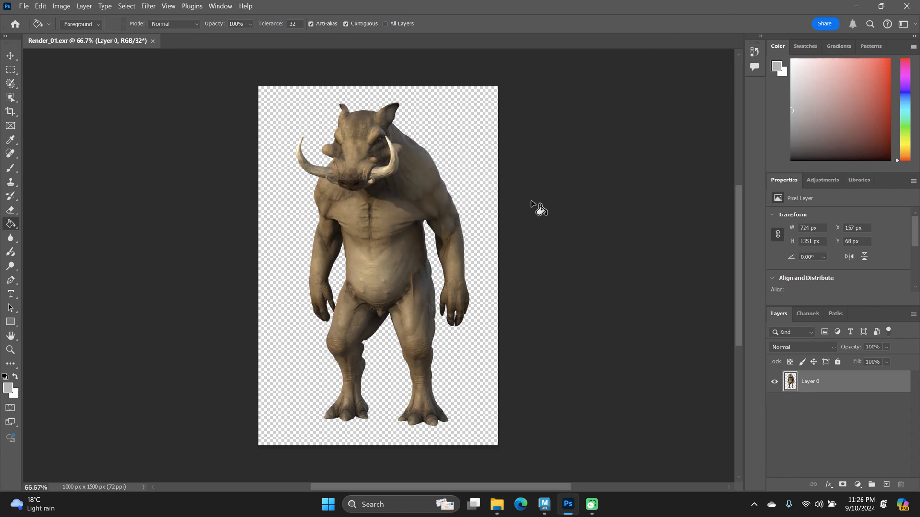
Activate the Move tool and turn off the pixel grid while inspecting the edge of the creature's upper back
{"action": "left_click", "coordinate": [10, 56]}
{"action": "left_click_drag", "start_coordinate": [404, 136], "coordinate": [331, 149]}
{"action": "left_click_drag", "start_coordinate": [374, 147], "coordinate": [188, 137]}
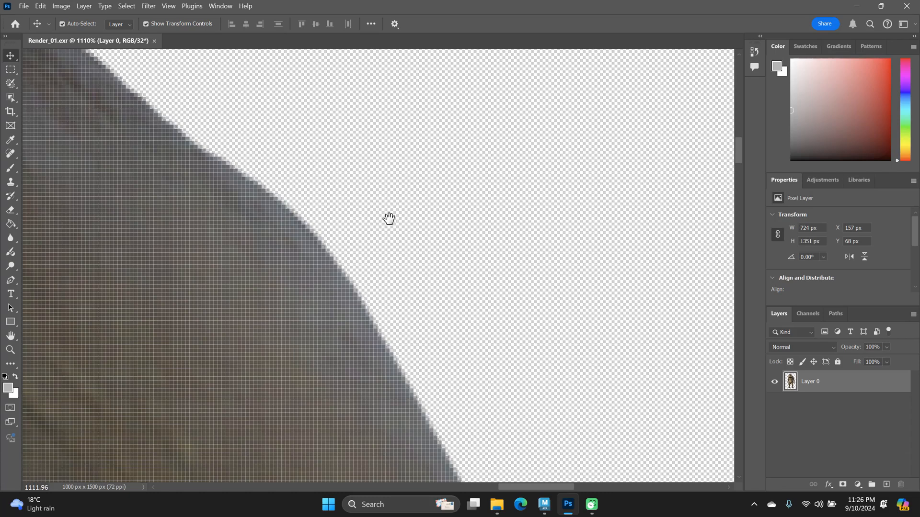
{"action": "left_click_drag", "start_coordinate": [389, 219], "coordinate": [497, 275]}
{"action": "left_click_drag", "start_coordinate": [449, 248], "coordinate": [428, 246]}
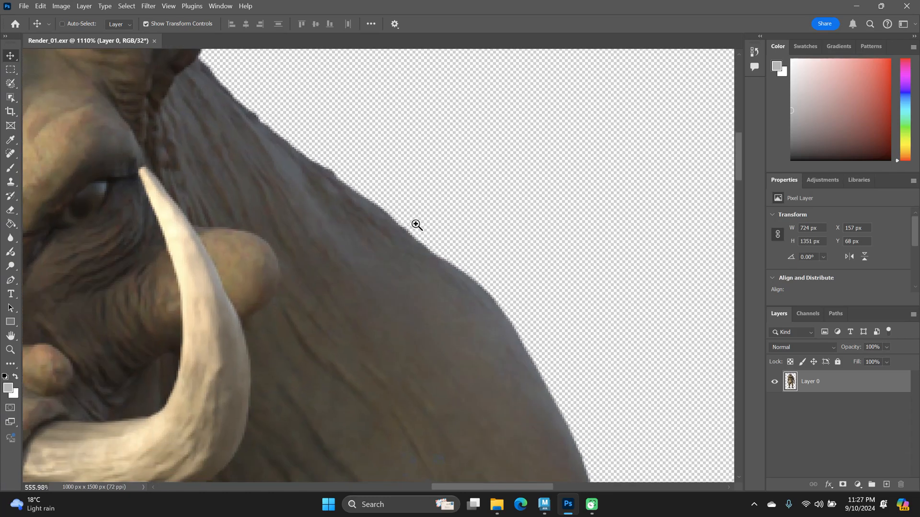
{"action": "mouse_move", "coordinate": [407, 197]}
{"action": "left_mouse_down"}
{"action": "mouse_move", "coordinate": [359, 203]}
{"action": "mouse_move", "coordinate": [405, 207]}
{"action": "left_mouse_up"}
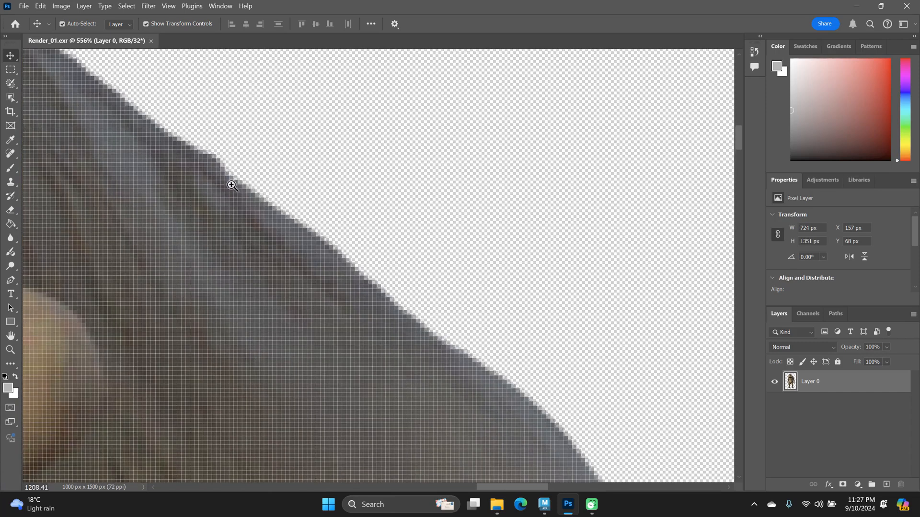
{"action": "left_click", "coordinate": [220, 6]}
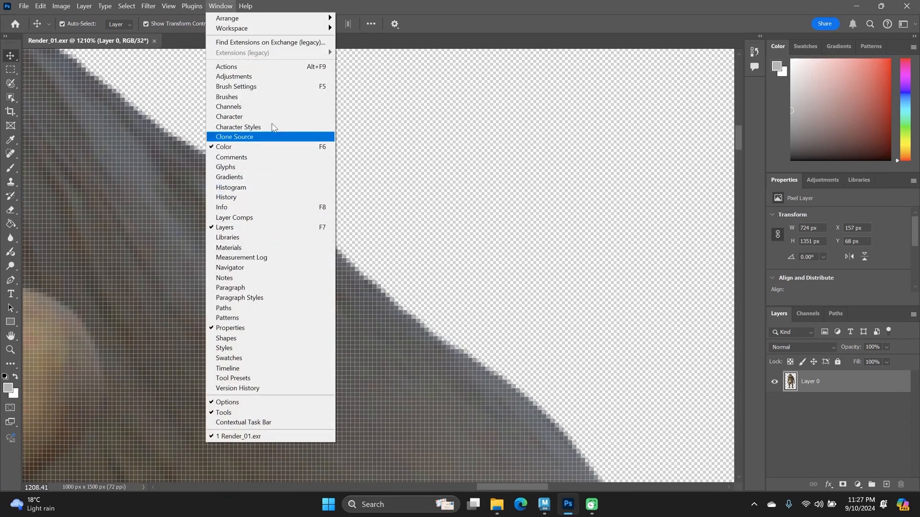
{"action": "mouse_move", "coordinate": [148, 6]}
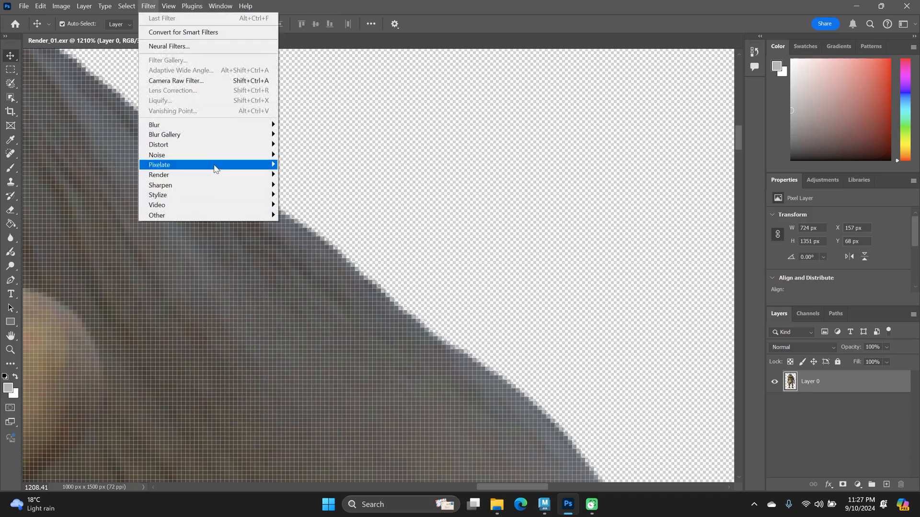
{"action": "mouse_move", "coordinate": [177, 9]}
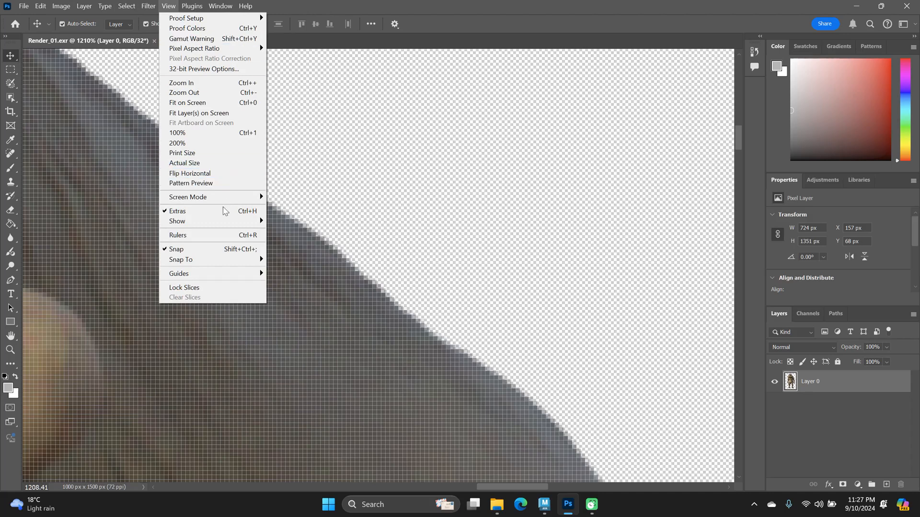
{"action": "mouse_move", "coordinate": [240, 222]}
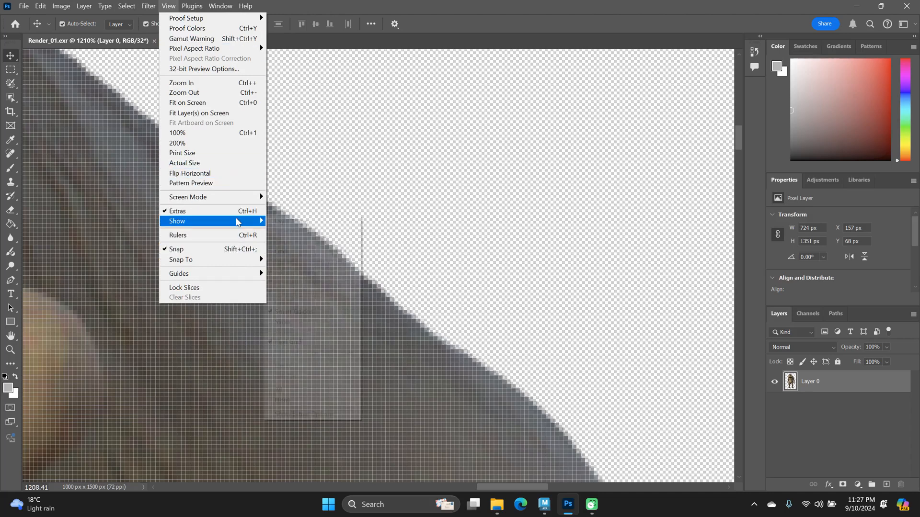
{"action": "left_click", "coordinate": [306, 341]}
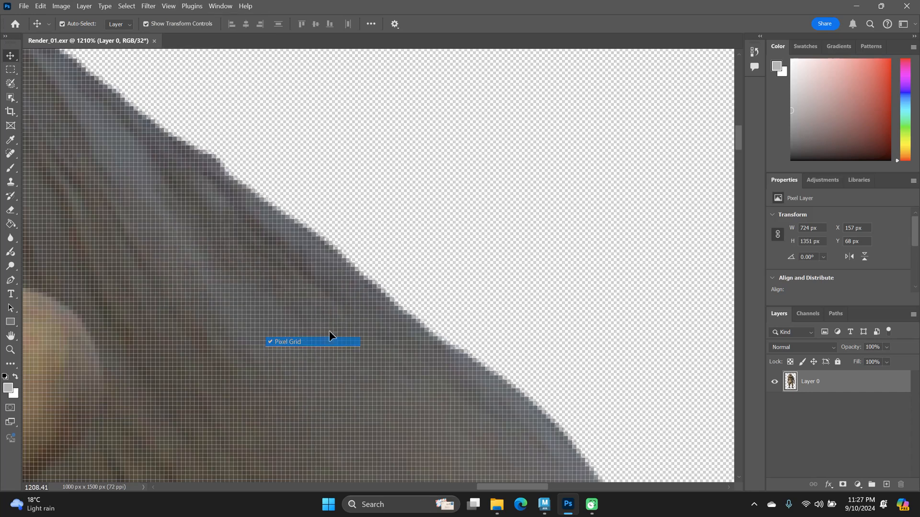
Inspect the creature's edges against the transparent background, from the back of the head out to the whole figure
{"action": "scroll", "coordinate": [374, 229], "scroll_direction": "left", "scroll_amount": 2}
{"action": "left_click_drag", "start_coordinate": [456, 304], "coordinate": [415, 177]}
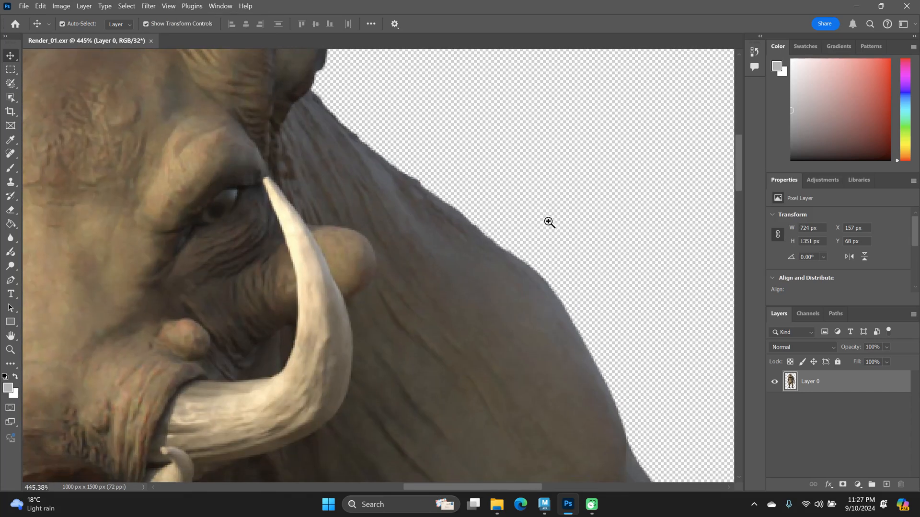
{"action": "left_click_drag", "start_coordinate": [552, 221], "coordinate": [468, 203]}
{"action": "left_click_drag", "start_coordinate": [549, 250], "coordinate": [535, 276]}
{"action": "left_click_drag", "start_coordinate": [464, 246], "coordinate": [513, 245]}
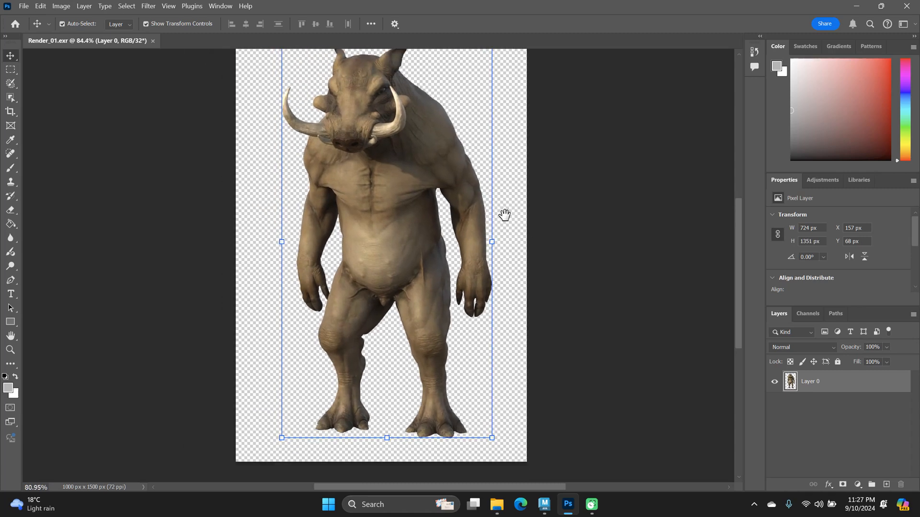
{"action": "left_click_drag", "start_coordinate": [504, 212], "coordinate": [493, 220]}
Switch to Maya's Arnold RenderView, stop the running render, and restore its window to a smaller size
{"action": "mouse_move", "coordinate": [544, 505]}
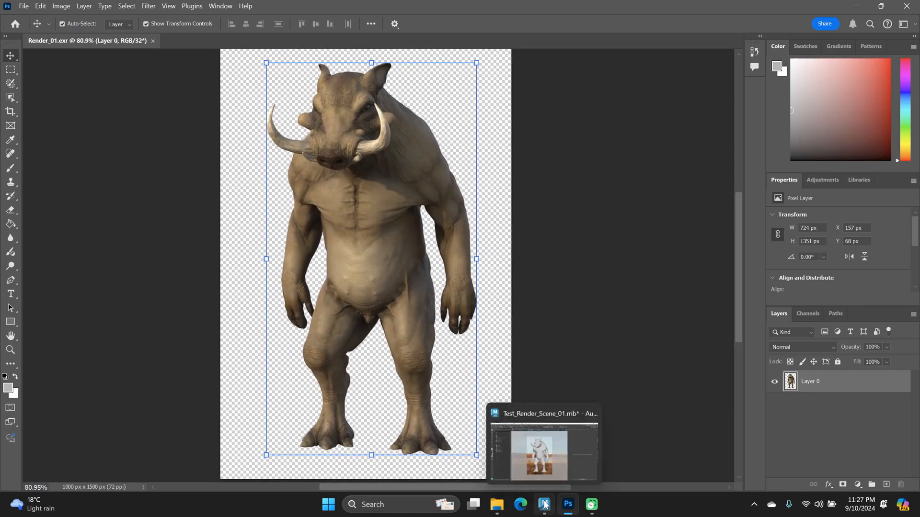
{"action": "left_click", "coordinate": [558, 458]}
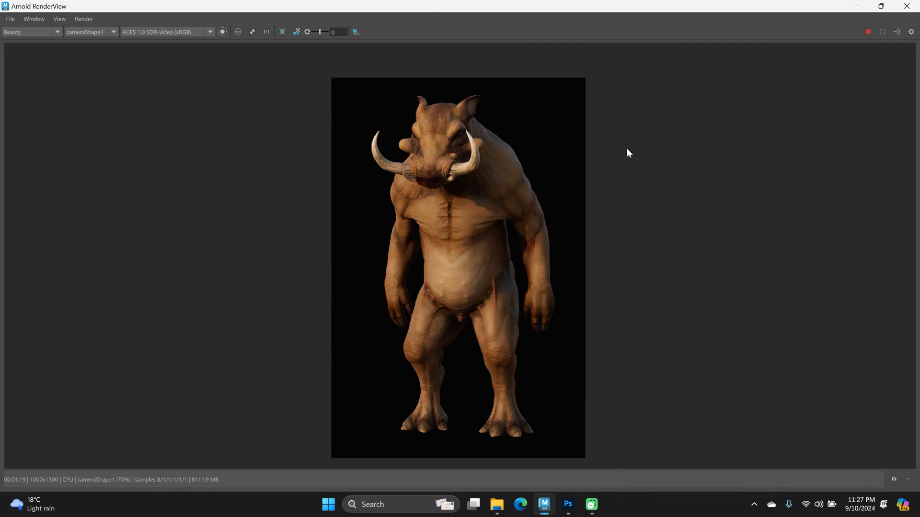
{"action": "left_click", "coordinate": [868, 32]}
{"action": "double_click", "coordinate": [451, 6]}
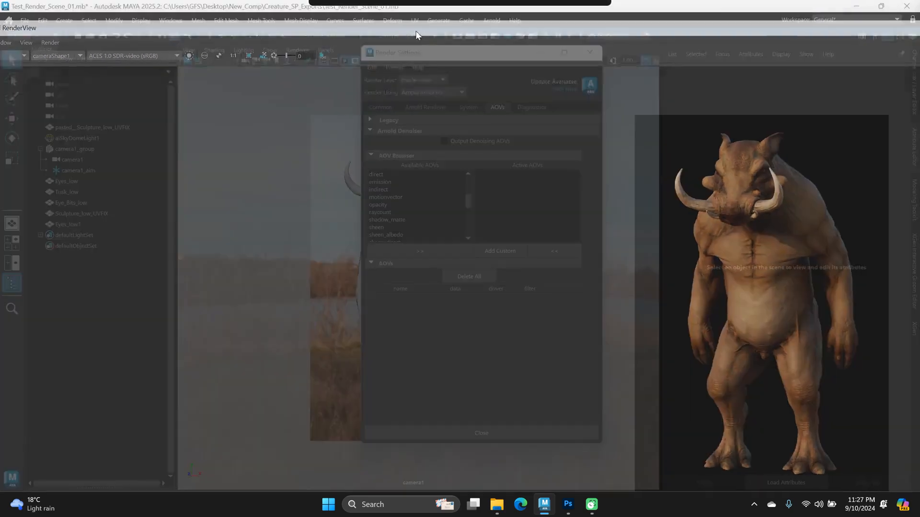
{"action": "left_click_drag", "start_coordinate": [714, 35], "coordinate": [1, 74]}
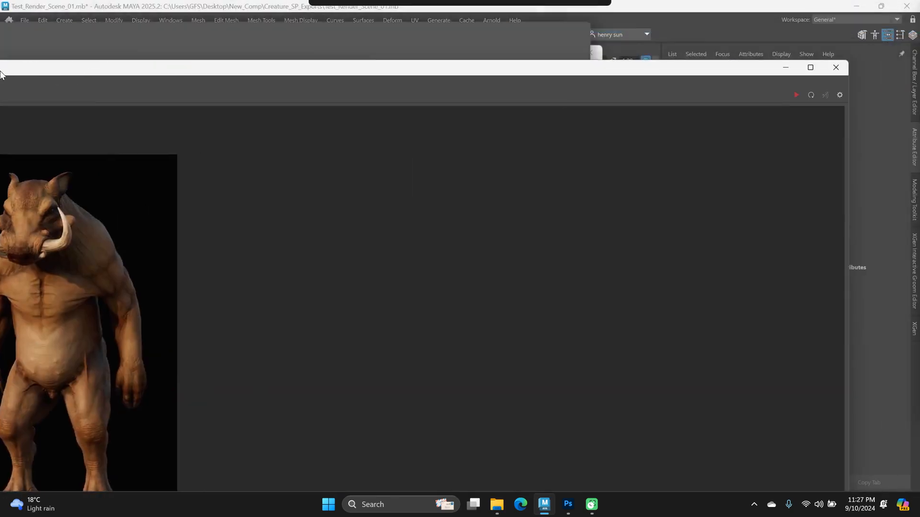
Clear away the Maya main and Render Settings windows and place the Arnold RenderView beside the Photoshop image for colour comparison
{"action": "left_click", "coordinate": [856, 6]}
{"action": "mouse_move", "coordinate": [544, 512]}
{"action": "left_click", "coordinate": [562, 416]}
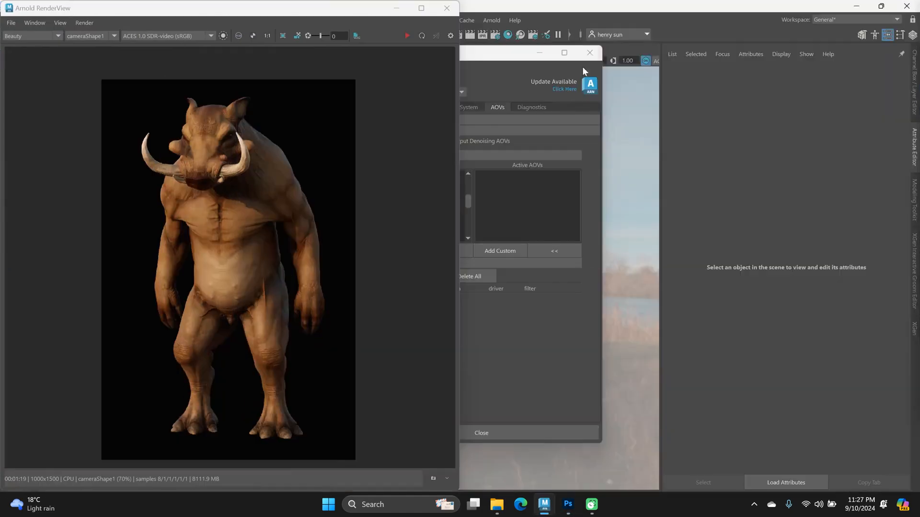
{"action": "double_click", "coordinate": [567, 7]}
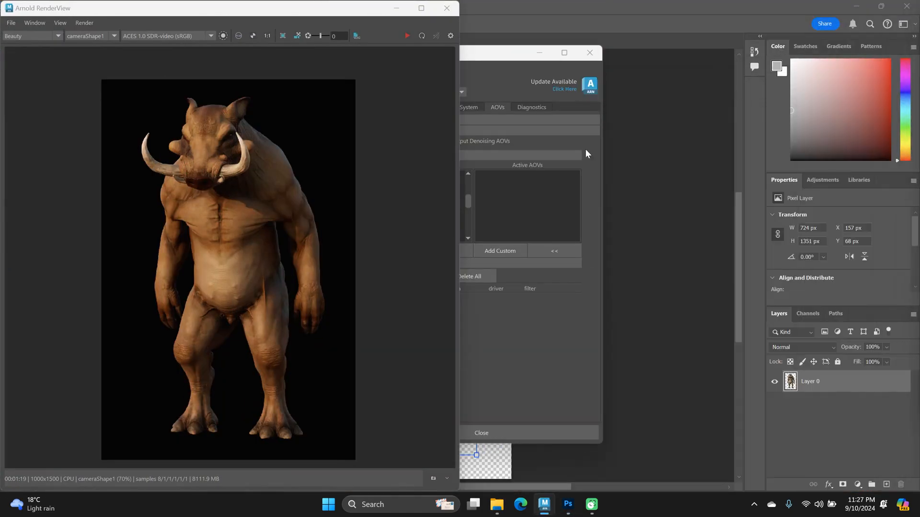
{"action": "left_click_drag", "start_coordinate": [589, 55], "coordinate": [795, 91]}
{"action": "left_click", "coordinate": [816, 86]}
{"action": "left_click_drag", "start_coordinate": [191, 10], "coordinate": [654, 24]}
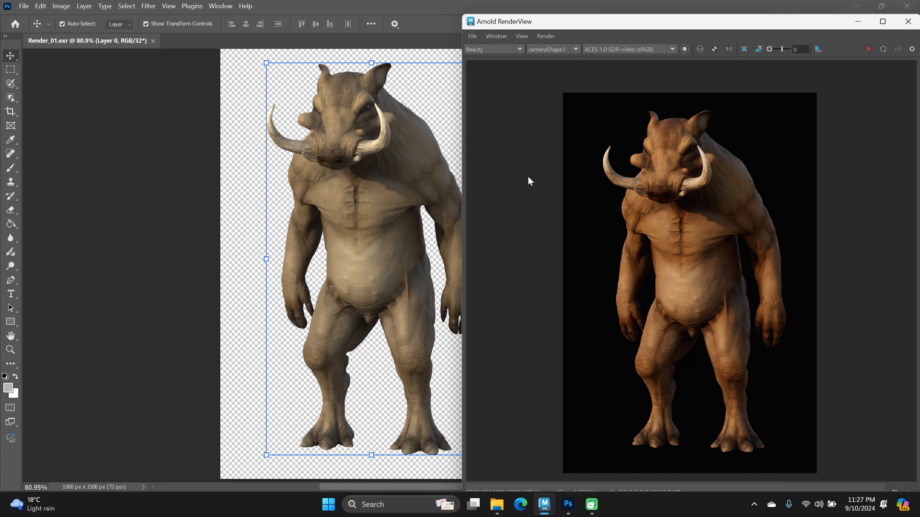
{"action": "left_click_drag", "start_coordinate": [698, 22], "coordinate": [687, 14]}
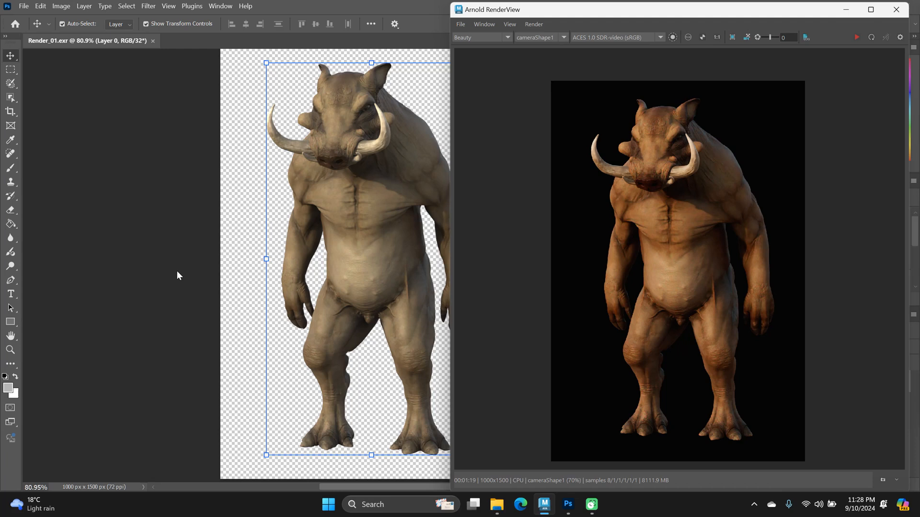
Minimize the RenderView, return to a reduced Photoshop window, and add a Color Lookup adjustment layer above Layer 0
{"action": "left_click", "coordinate": [852, 12]}
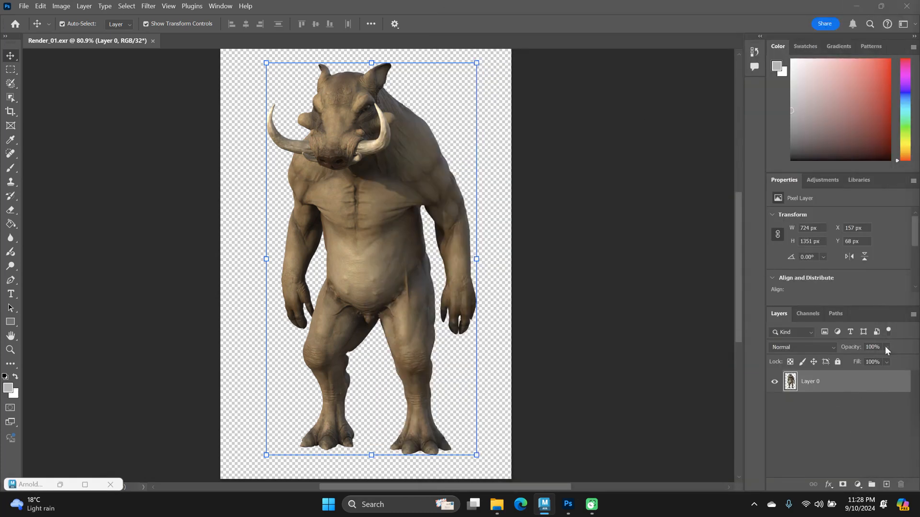
{"action": "left_click_drag", "start_coordinate": [781, 13], "coordinate": [0, 165]}
{"action": "left_click_drag", "start_coordinate": [461, 171], "coordinate": [716, 167]}
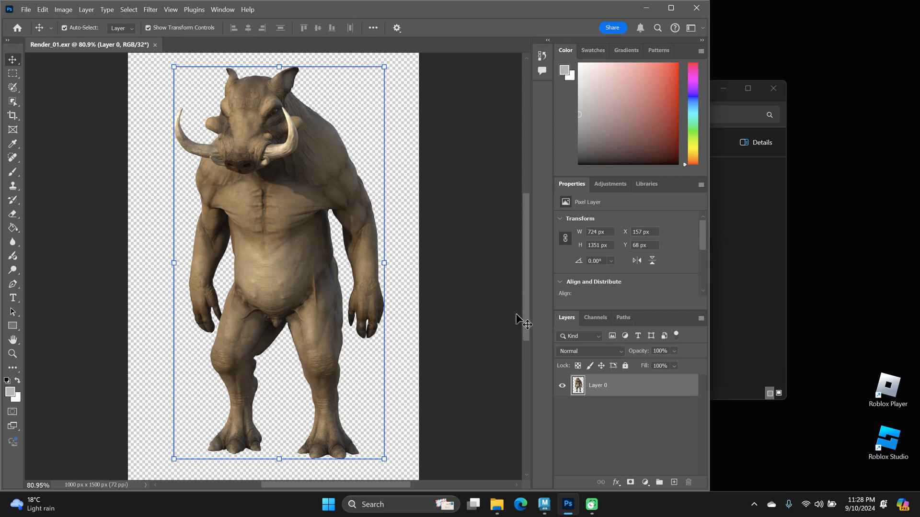
{"action": "left_click", "coordinate": [645, 483]}
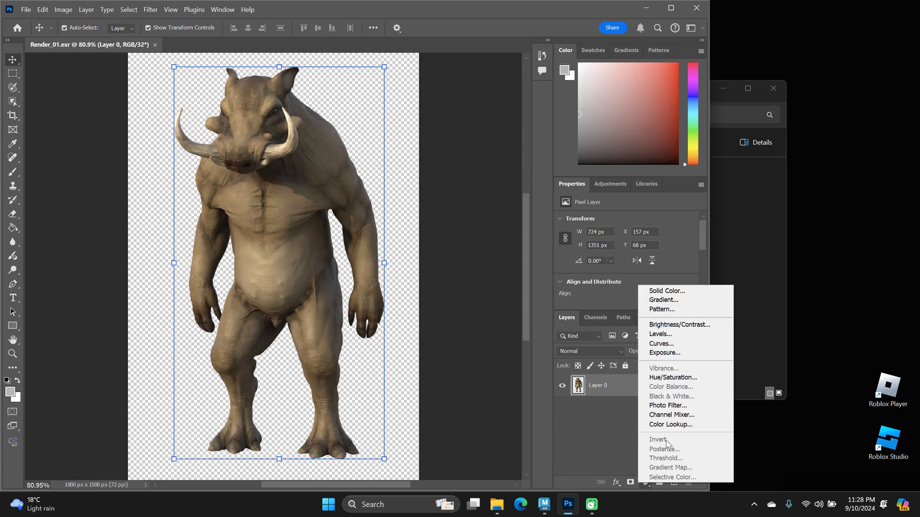
{"action": "left_click", "coordinate": [682, 425]}
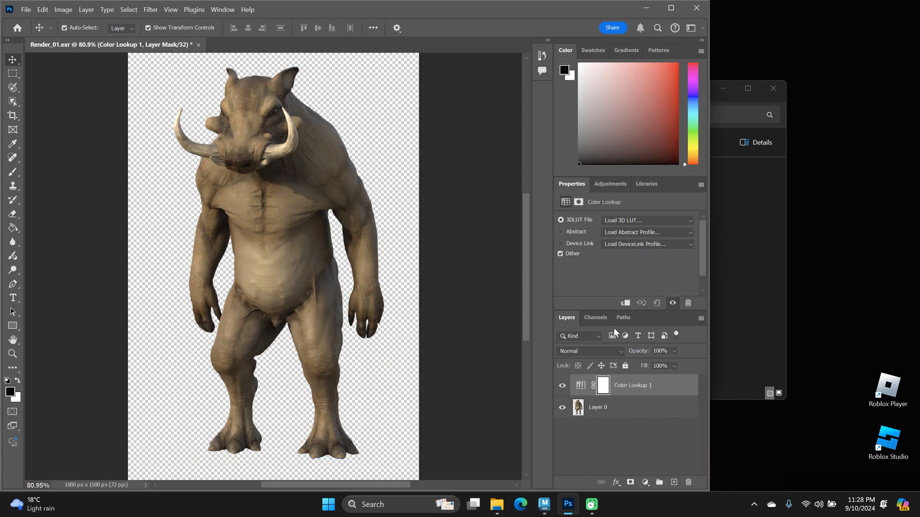
Load photoshop_ACES_LUT.CUBE from the Desktop's Workshop folder as the Color Lookup layer's 3D LUT file
{"action": "left_click", "coordinate": [645, 220]}
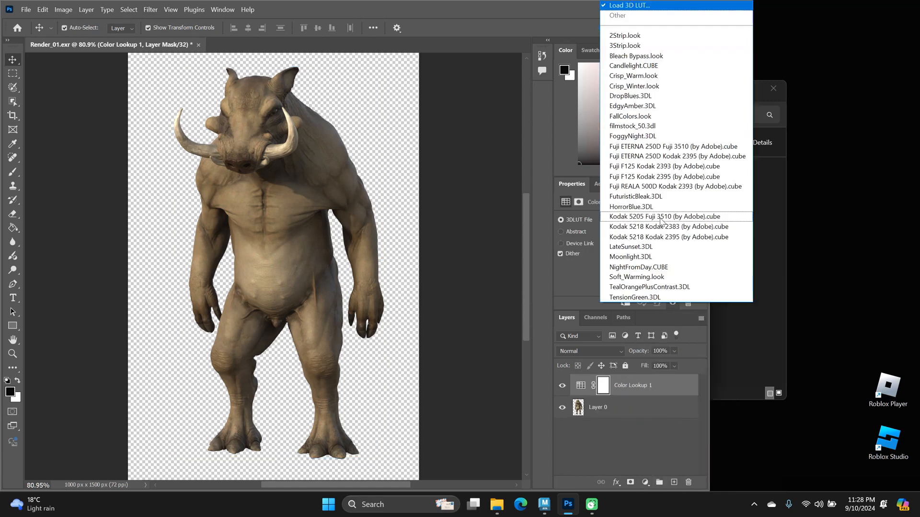
{"action": "left_click", "coordinate": [569, 278]}
{"action": "left_click", "coordinate": [629, 225]}
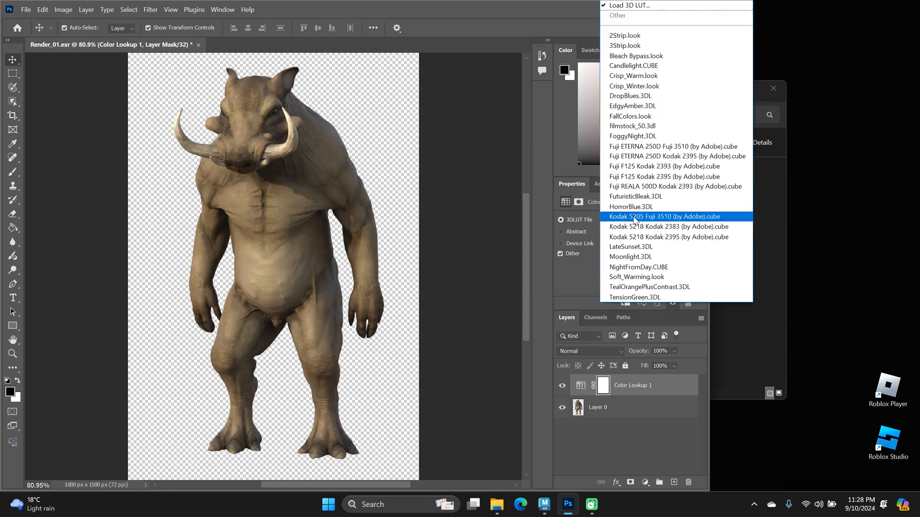
{"action": "left_click", "coordinate": [645, 10]}
{"action": "double_click", "coordinate": [205, 156]}
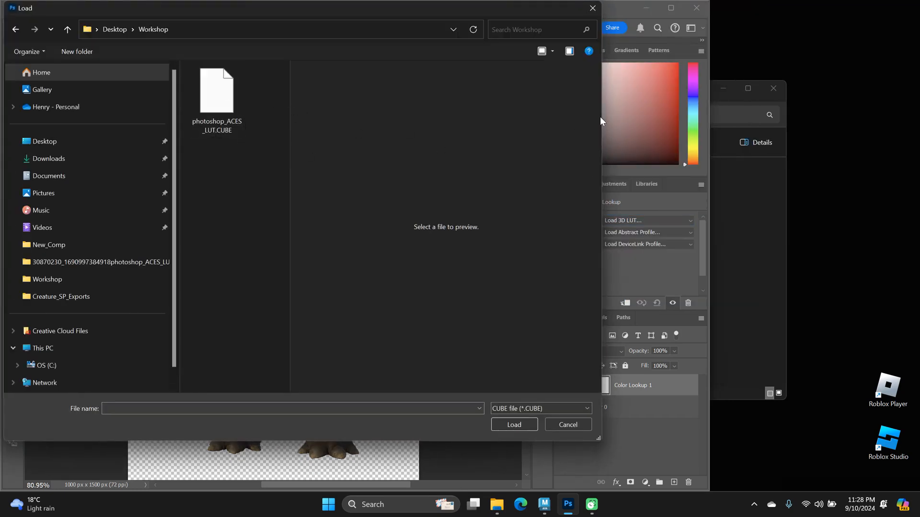
{"action": "left_click_drag", "start_coordinate": [605, 117], "coordinate": [729, 117]}
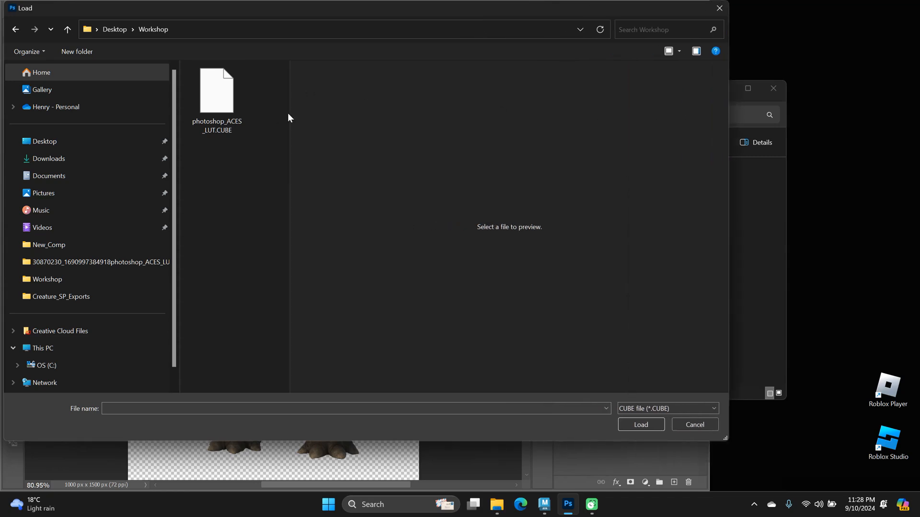
{"action": "left_click_drag", "start_coordinate": [289, 109], "coordinate": [423, 112]}
{"action": "left_click", "coordinate": [211, 100]}
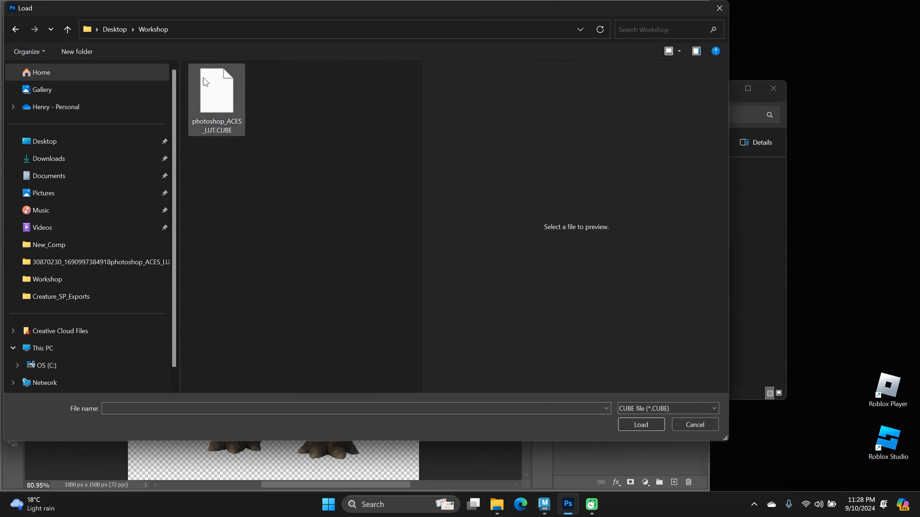
{"action": "left_click", "coordinate": [222, 89]}
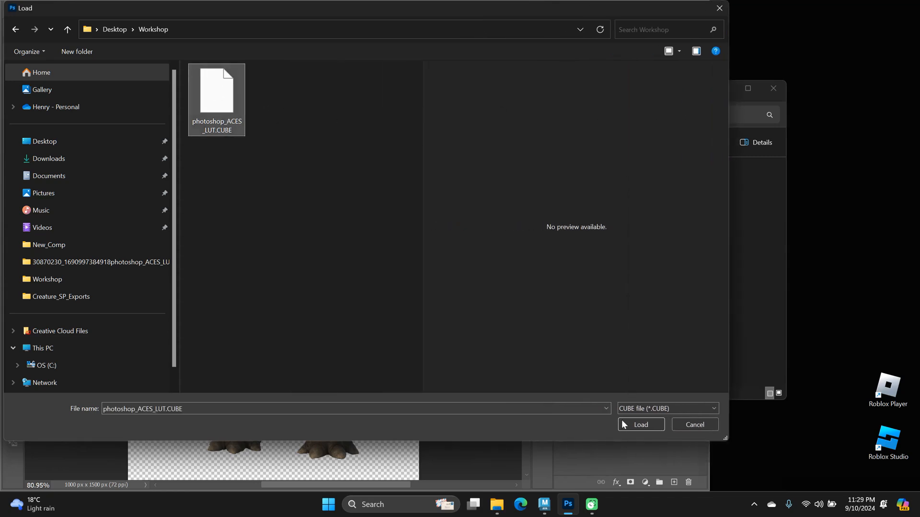
{"action": "left_click", "coordinate": [641, 425]}
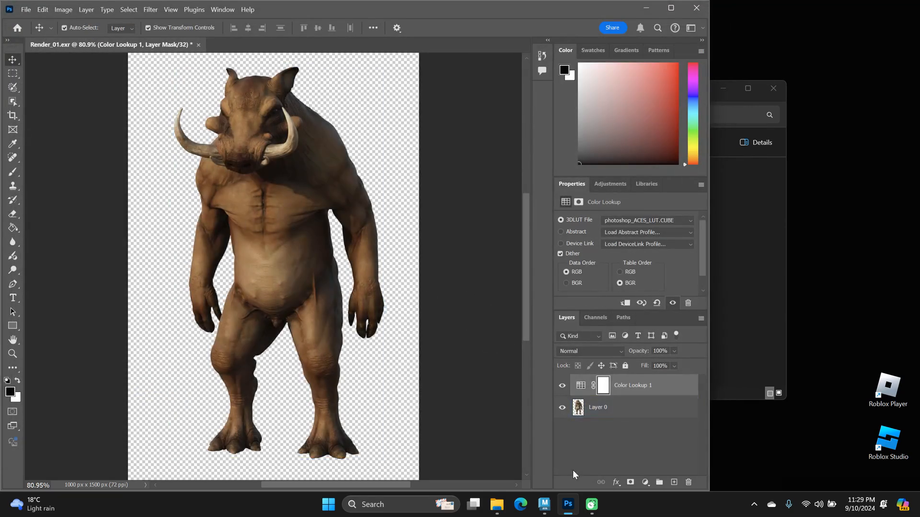
Show the Arnold RenderView beside Photoshop to compare the creature's colours, then minimize it and maximize Photoshop
{"action": "mouse_move", "coordinate": [544, 512]}
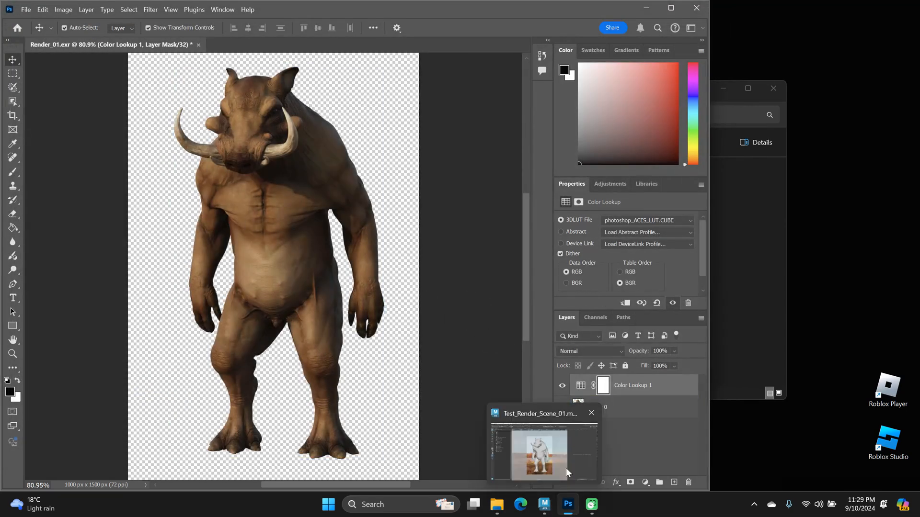
{"action": "left_click", "coordinate": [545, 503]}
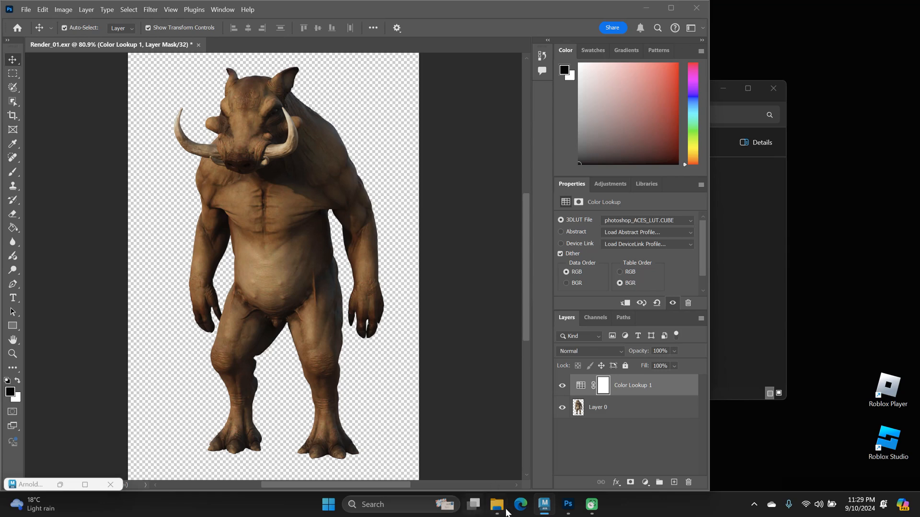
{"action": "left_click", "coordinate": [544, 508]}
{"action": "left_click", "coordinate": [545, 509]}
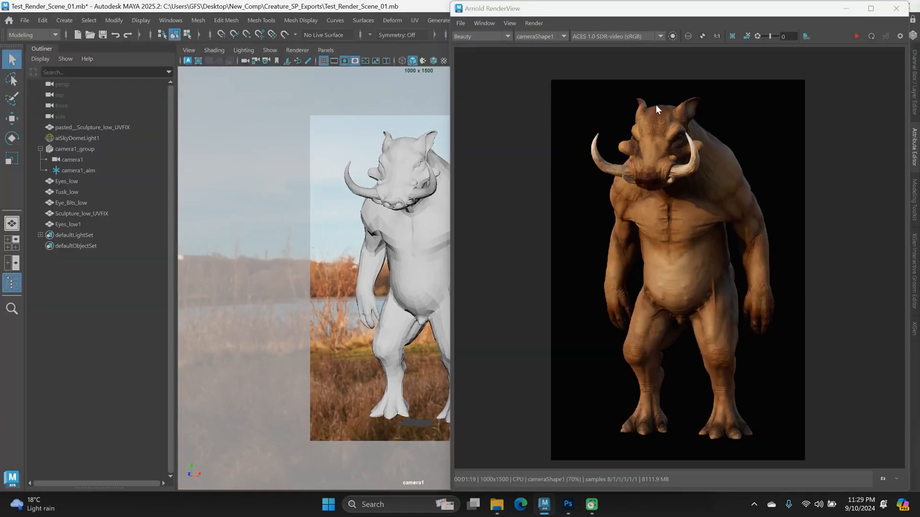
{"action": "left_click_drag", "start_coordinate": [370, 5], "coordinate": [919, 230]}
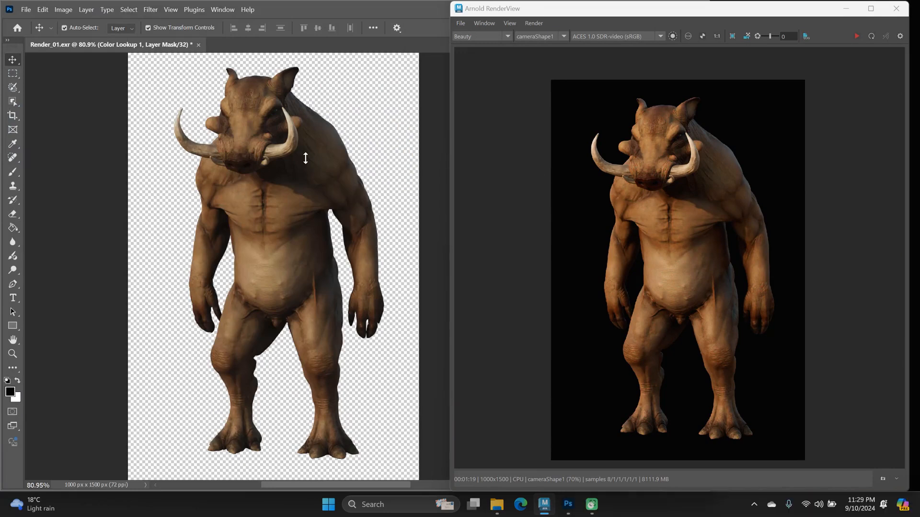
{"action": "left_click", "coordinate": [846, 9]}
{"action": "left_click_drag", "start_coordinate": [593, 9], "coordinate": [728, 0]}
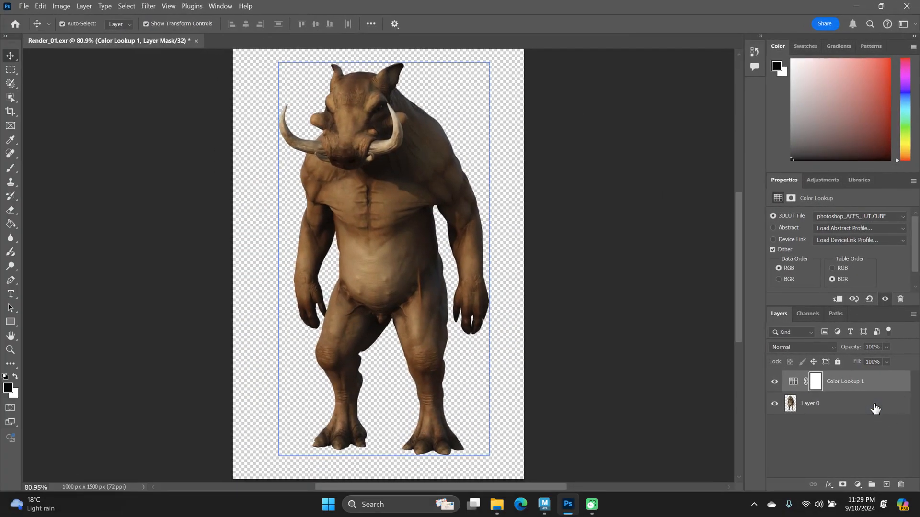
Toggle the Color Lookup 1 layer off and on to compare the creature with and without the LUT
{"action": "left_click", "coordinate": [875, 408]}
{"action": "left_click_drag", "start_coordinate": [573, 189], "coordinate": [562, 204]}
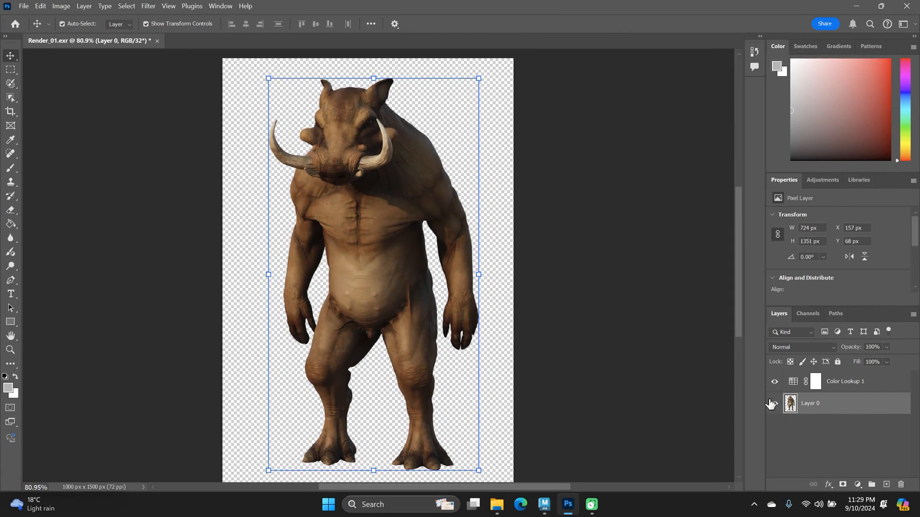
{"action": "left_click", "coordinate": [774, 382]}
{"action": "left_click", "coordinate": [774, 382]}
{"action": "left_click", "coordinate": [847, 383]}
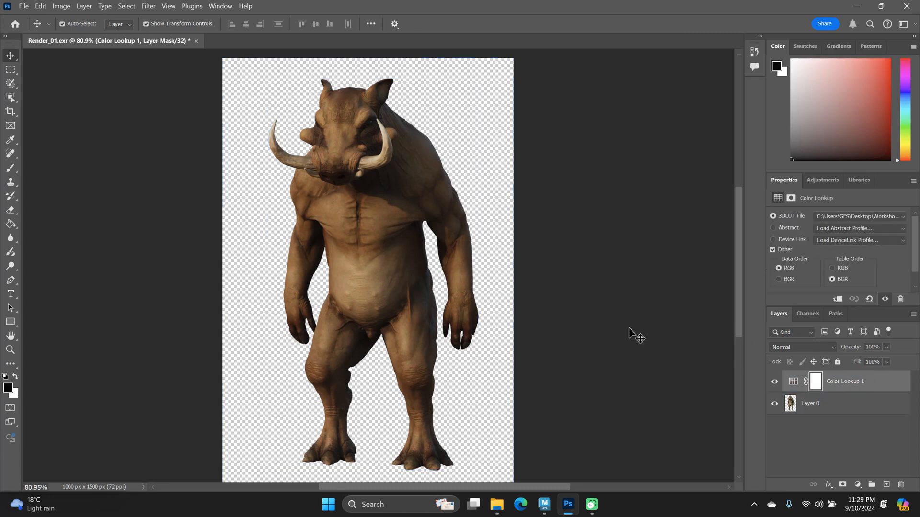
{"action": "left_click", "coordinate": [790, 410]}
{"action": "left_click", "coordinate": [849, 402]}
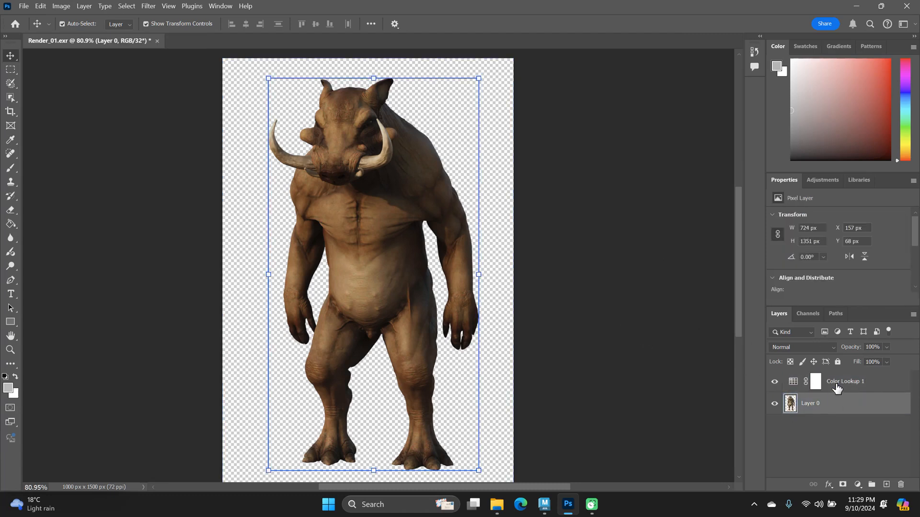
Stamp all visible layers into a new layer above Color Lookup 1, and hide Color Lookup 1 and Layer 0
{"action": "left_click", "coordinate": [865, 384]}
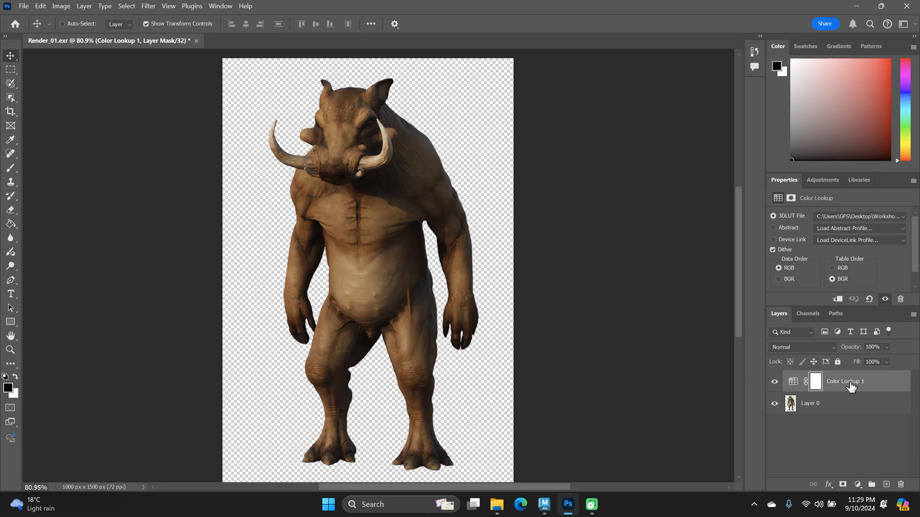
{"action": "key", "text": "ctrl+shift+alt+e"}
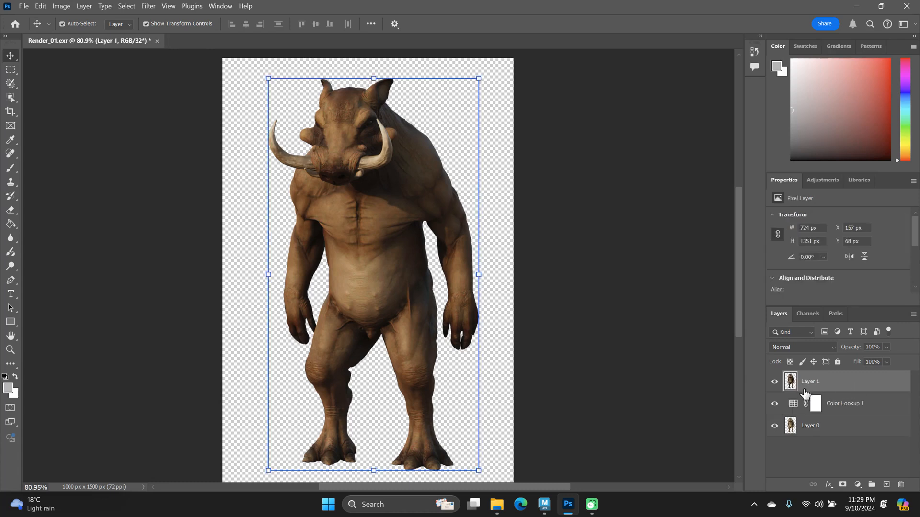
{"action": "left_click", "coordinate": [810, 426]}
{"action": "left_click", "coordinate": [774, 404]}
{"action": "left_click", "coordinate": [774, 426]}
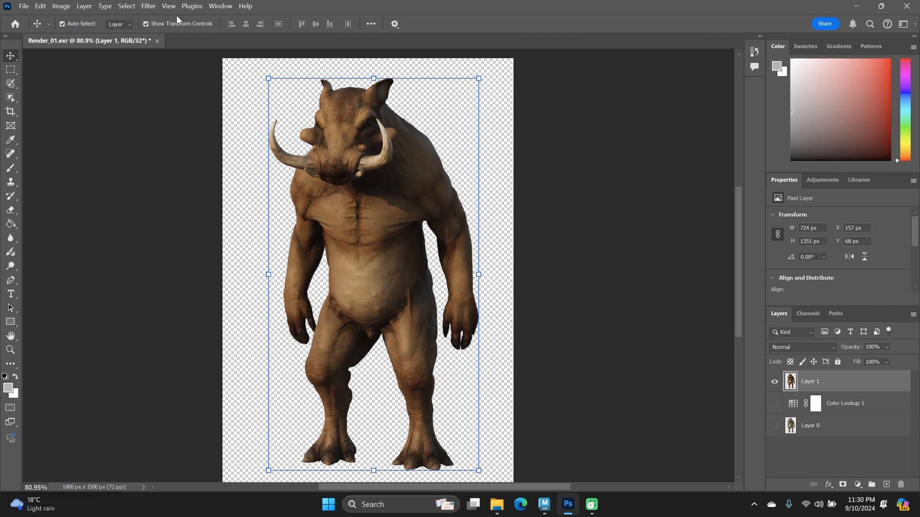
Convert the document from 32-bit to 16 Bits/Channel without merging the layers
{"action": "left_click", "coordinate": [61, 10]}
{"action": "mouse_move", "coordinate": [72, 18]}
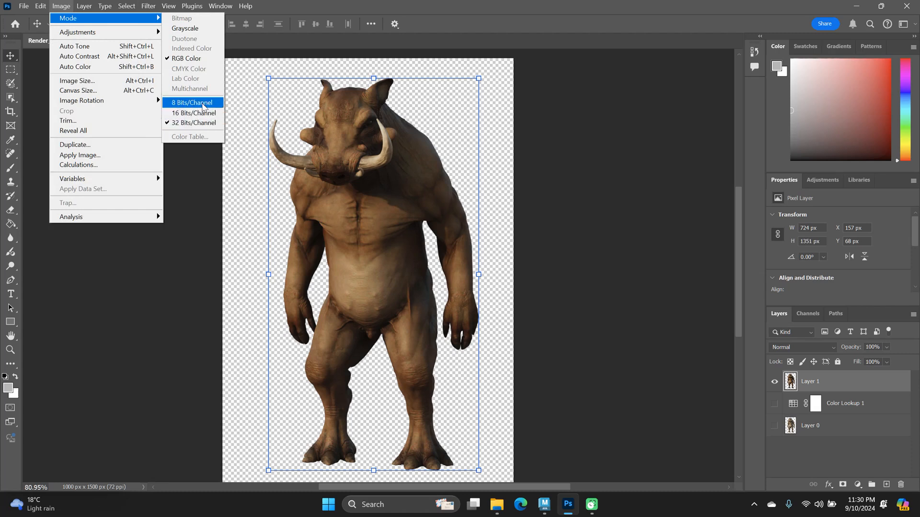
{"action": "left_click", "coordinate": [196, 114]}
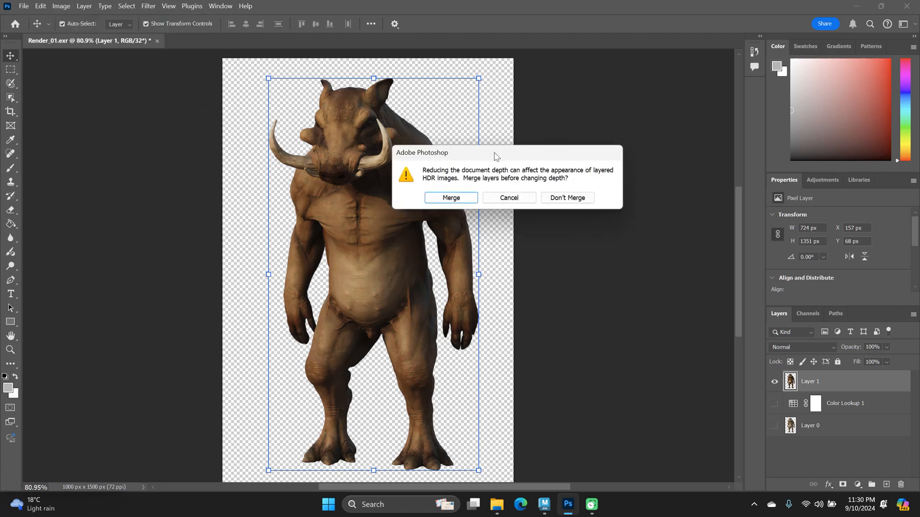
{"action": "left_click", "coordinate": [578, 198]}
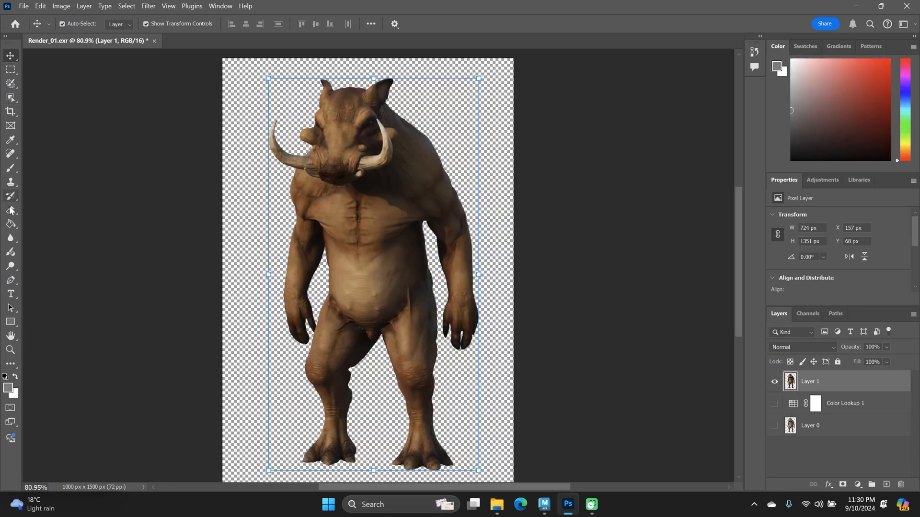
Dock the Layers panel in its own full-height column beside the colour controls and widen that column
{"action": "left_click", "coordinate": [11, 168]}
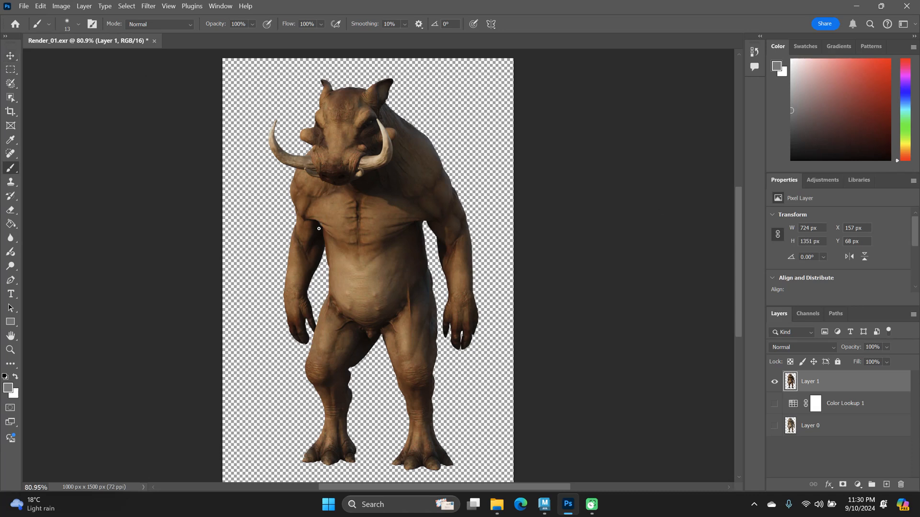
{"action": "left_click_drag", "start_coordinate": [516, 165], "coordinate": [530, 168]}
{"action": "mouse_move", "coordinate": [615, 218]}
{"action": "left_mouse_down"}
{"action": "mouse_move", "coordinate": [608, 206]}
{"action": "mouse_move", "coordinate": [626, 203]}
{"action": "left_mouse_up"}
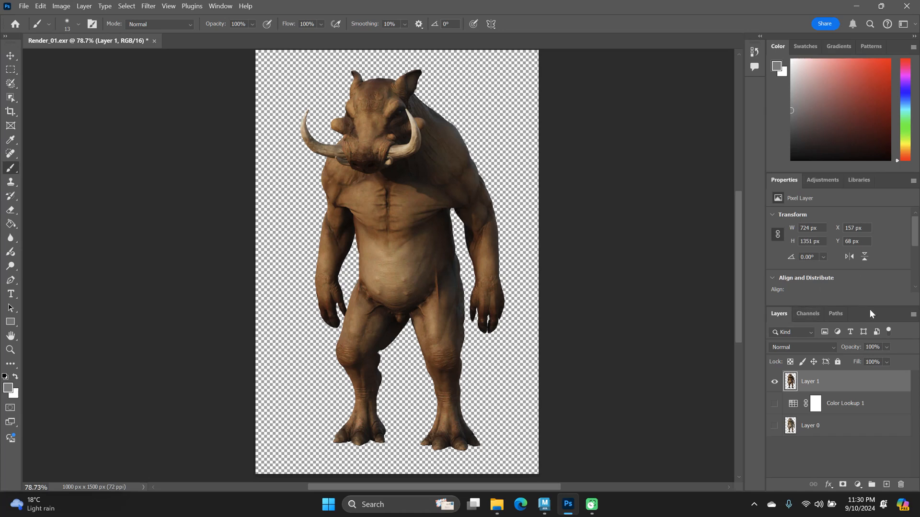
{"action": "left_click_drag", "start_coordinate": [873, 314], "coordinate": [768, 297]}
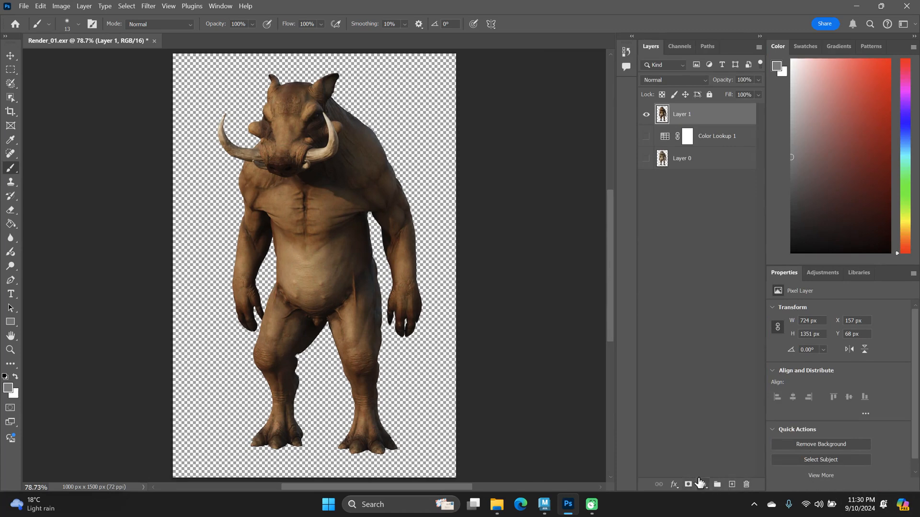
{"action": "left_click_drag", "start_coordinate": [636, 230], "coordinate": [606, 226]}
Add a new layer directly below Layer 1 and fill it with mid grey using the Paint Bucket tool
{"action": "left_click", "coordinate": [732, 485]}
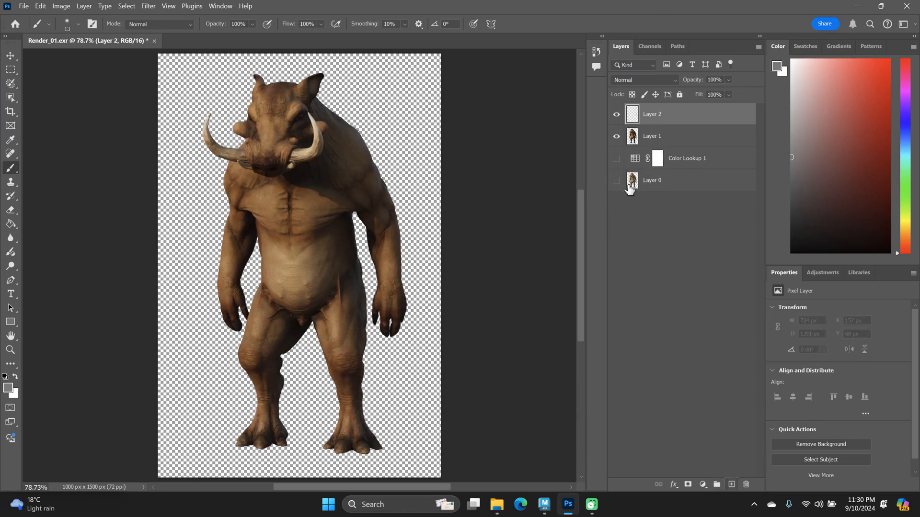
{"action": "left_click_drag", "start_coordinate": [670, 119], "coordinate": [673, 144]}
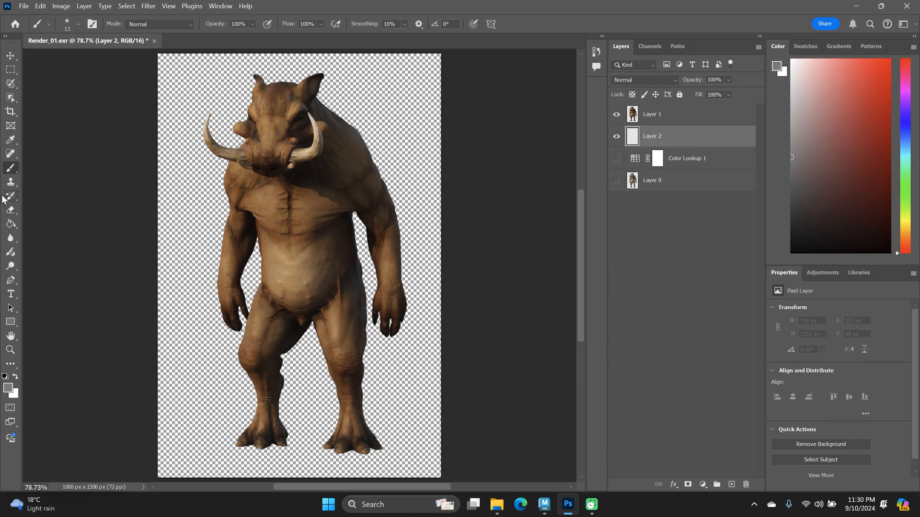
{"action": "left_click", "coordinate": [11, 225]}
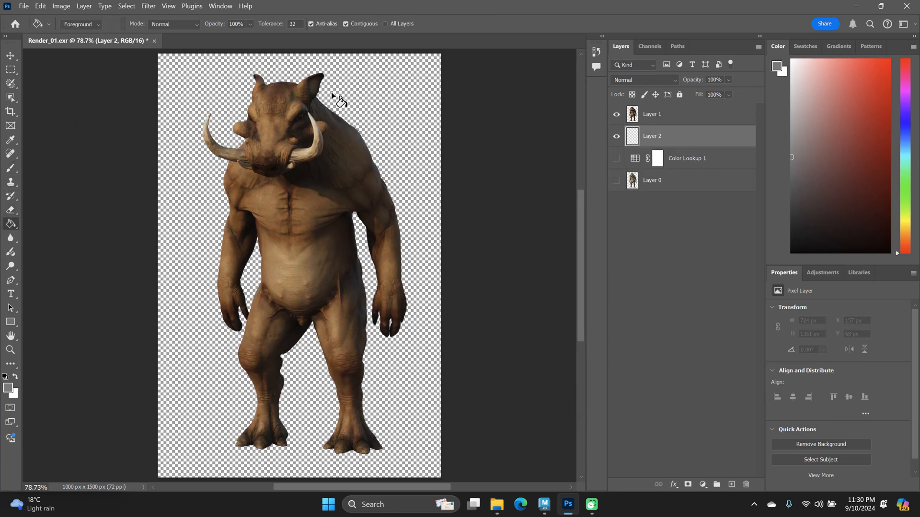
{"action": "left_click", "coordinate": [398, 126]}
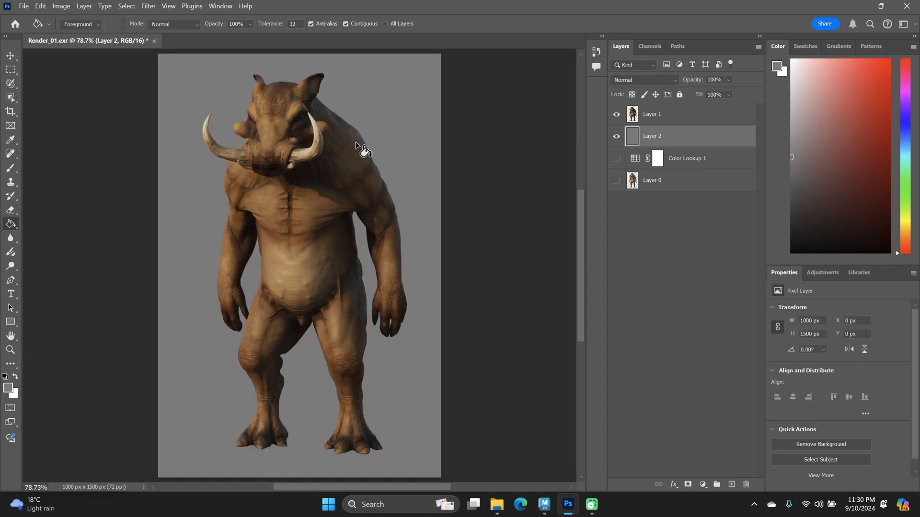
Refill Layer 2 with progressively lighter tones, switching to an orange hue and finishing with a pale warm beige backdrop
{"action": "left_click", "coordinate": [791, 118]}
{"action": "left_click", "coordinate": [400, 117]}
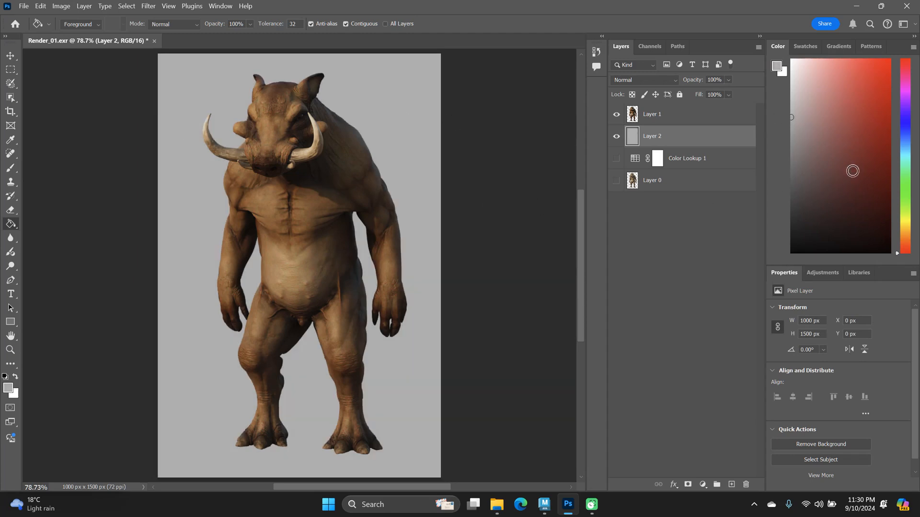
{"action": "left_click", "coordinate": [909, 242]}
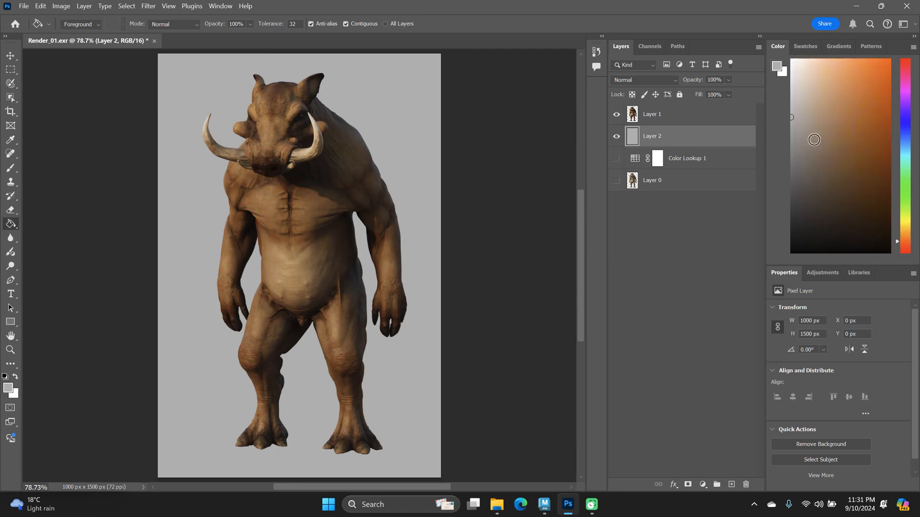
{"action": "left_click", "coordinate": [798, 109]}
{"action": "left_click", "coordinate": [404, 117]}
{"action": "left_click", "coordinate": [801, 91]}
{"action": "left_click", "coordinate": [404, 116]}
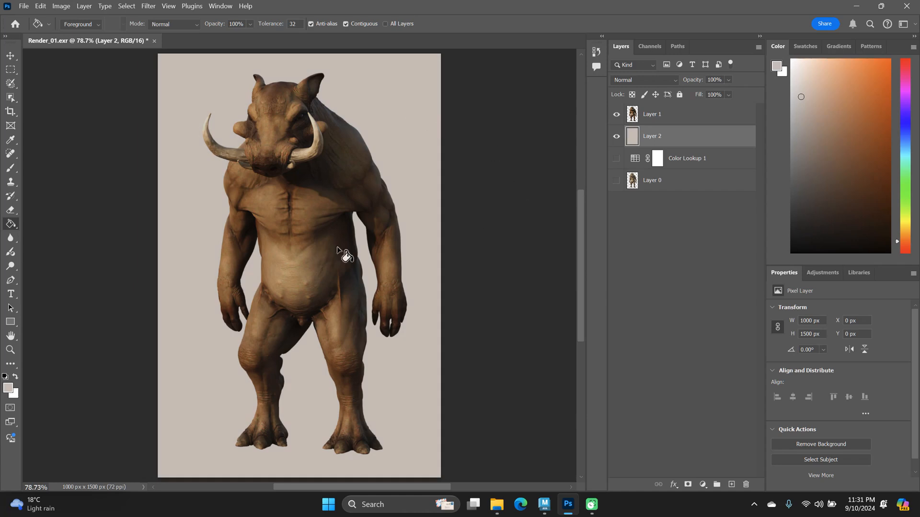
{"action": "left_click", "coordinate": [405, 114]}
Apply Auto Tone and Auto Contrast to the creature on Layer 1
{"action": "left_click", "coordinate": [10, 56]}
{"action": "left_click_drag", "start_coordinate": [137, 164], "coordinate": [160, 165]}
{"action": "left_click", "coordinate": [660, 119]}
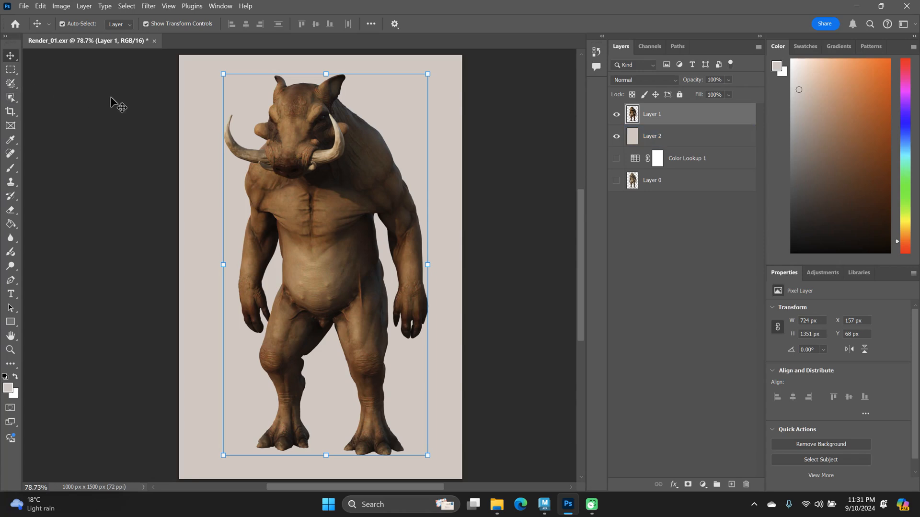
{"action": "left_click", "coordinate": [61, 6]}
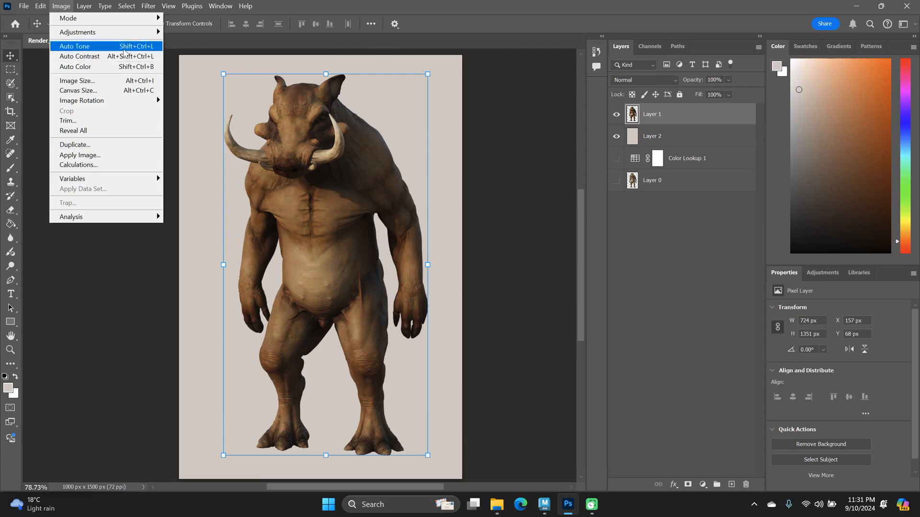
{"action": "left_click", "coordinate": [123, 47]}
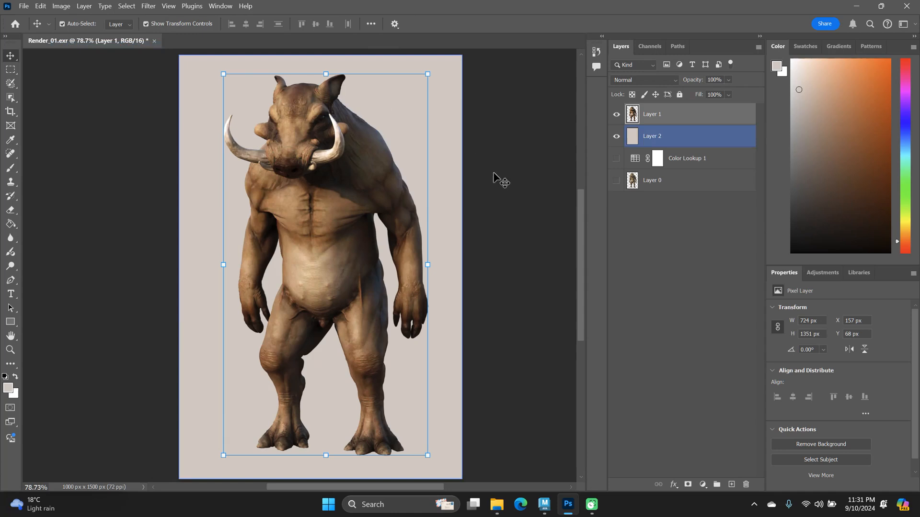
{"action": "left_click", "coordinate": [67, 7]}
{"action": "left_click", "coordinate": [79, 57]}
Try Auto Color on Layer 1 and undo it
{"action": "left_click", "coordinate": [69, 6]}
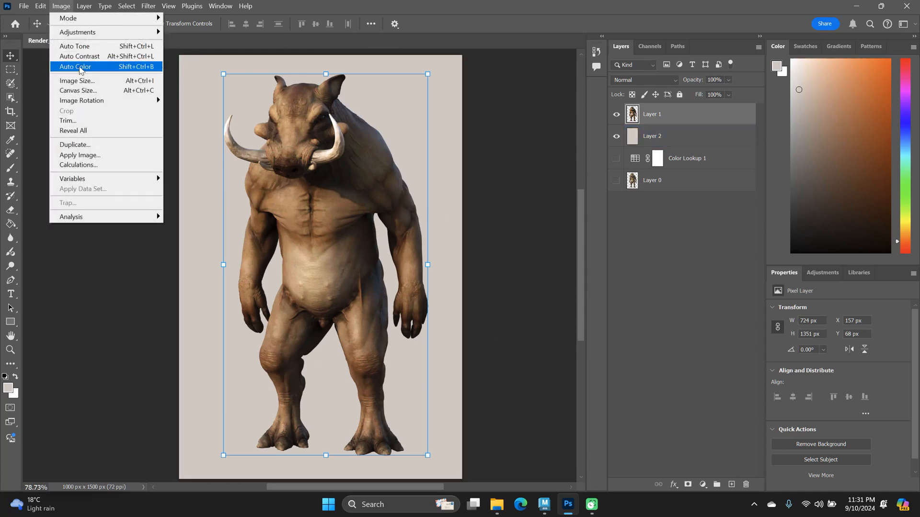
{"action": "left_click", "coordinate": [81, 67]}
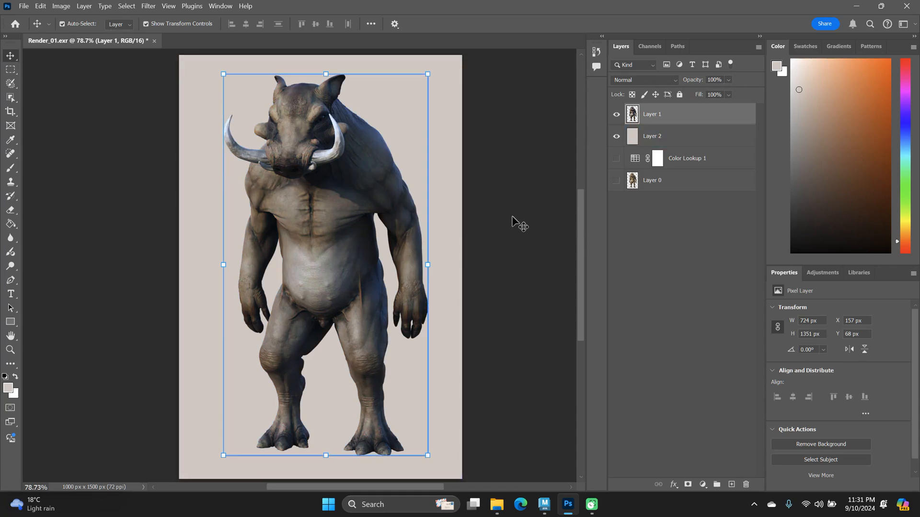
{"action": "key", "text": "ctrl+z"}
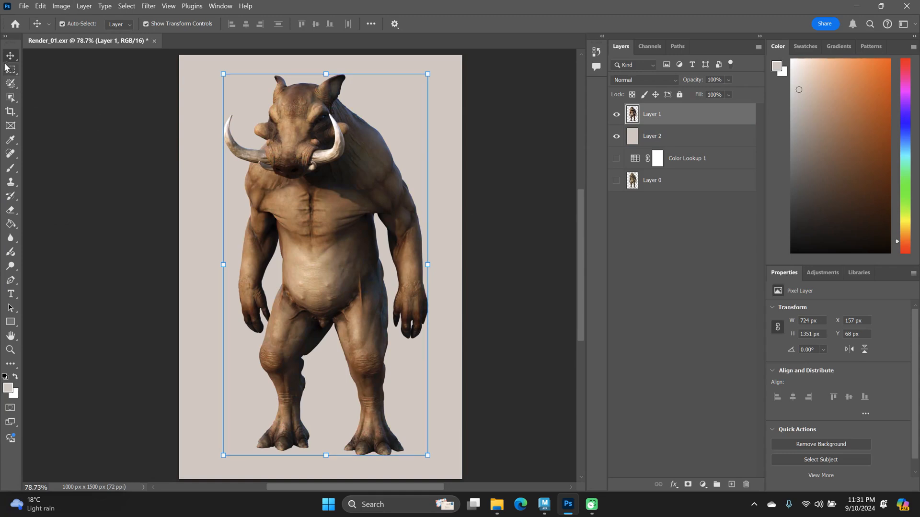
Examine the creature's head and chest up close after the automatic tone corrections
{"action": "left_click", "coordinate": [121, 145]}
{"action": "left_click_drag", "start_coordinate": [337, 167], "coordinate": [346, 173]}
{"action": "left_click_drag", "start_coordinate": [387, 145], "coordinate": [418, 218]}
{"action": "left_click", "coordinate": [62, 7]}
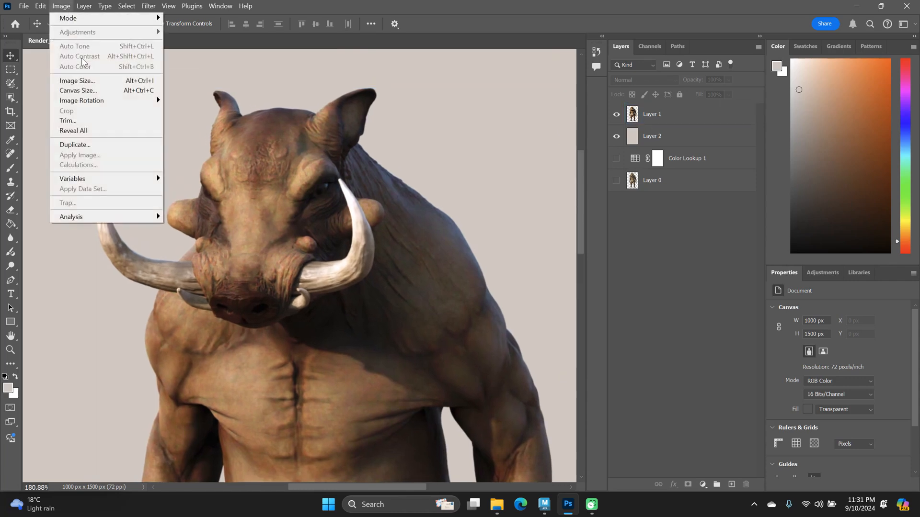
Add a Hue/Saturation adjustment layer above Layer 1 and enlarge the Properties panel
{"action": "left_click", "coordinate": [693, 114]}
{"action": "left_click_drag", "start_coordinate": [375, 191], "coordinate": [366, 172]}
{"action": "left_click_drag", "start_coordinate": [429, 182], "coordinate": [401, 188]}
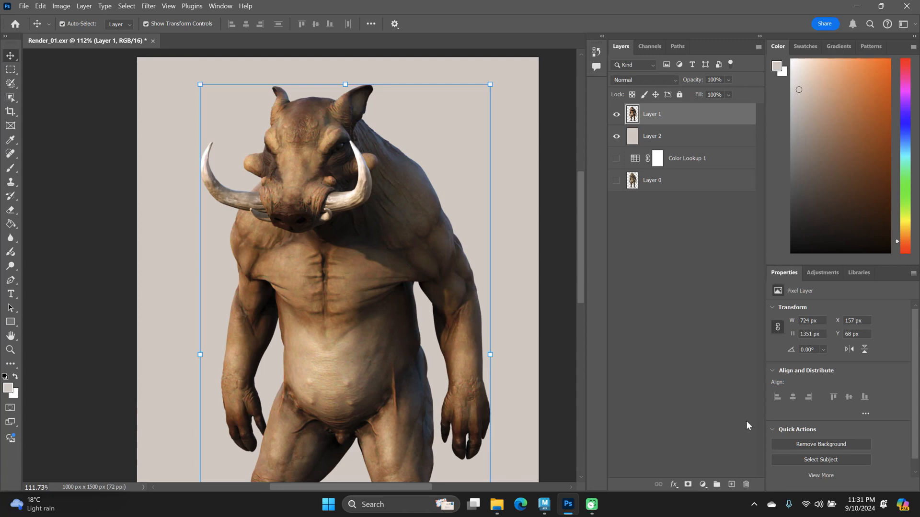
{"action": "left_click", "coordinate": [703, 484]}
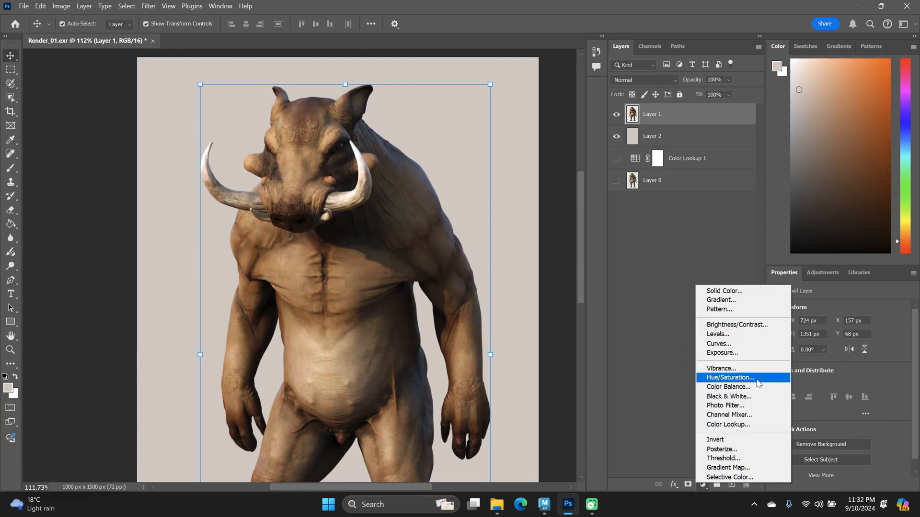
{"action": "left_click", "coordinate": [730, 378]}
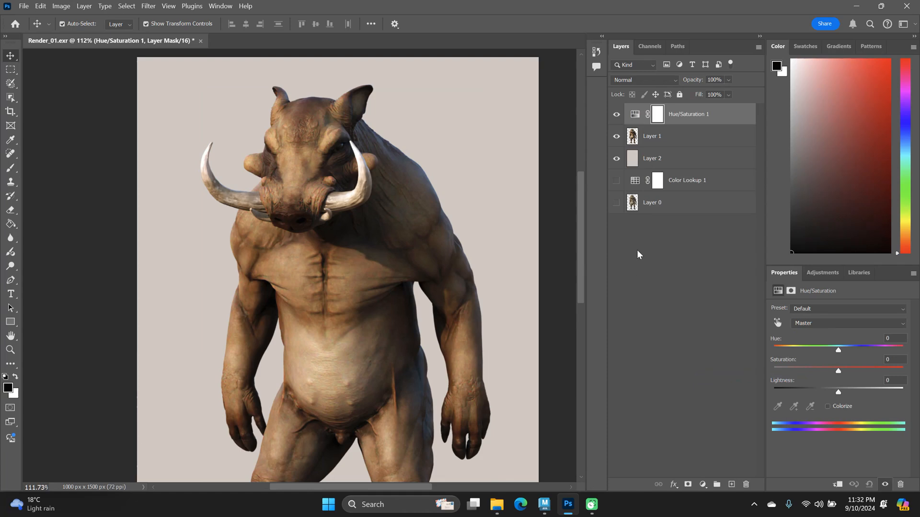
{"action": "left_click_drag", "start_coordinate": [856, 265], "coordinate": [856, 139]}
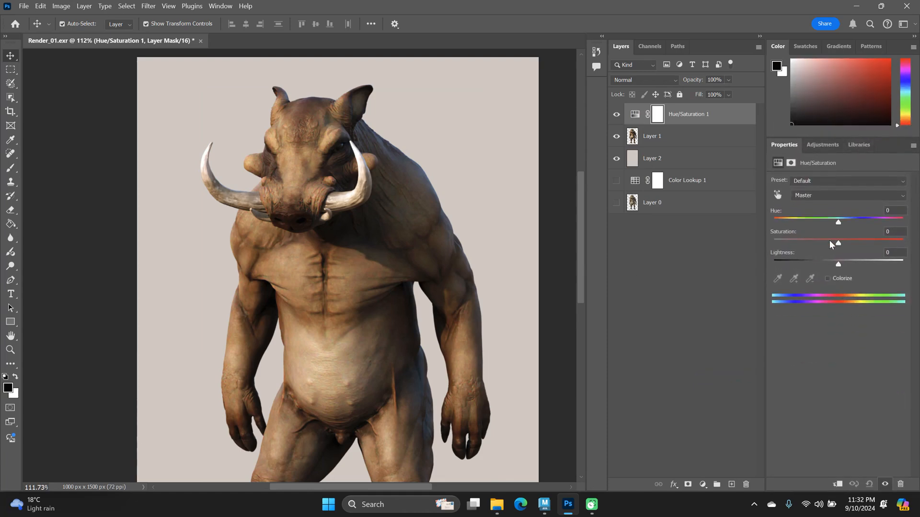
Set the Hue/Saturation layer's Saturation to +3, and try a Lightness of +20 before undoing it
{"action": "left_click_drag", "start_coordinate": [840, 244], "coordinate": [850, 264]}
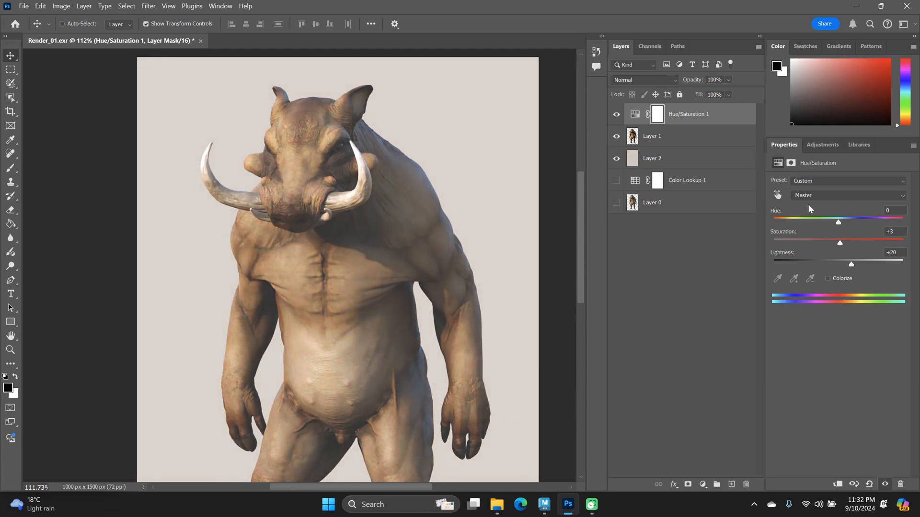
{"action": "key", "text": "ctrl+z"}
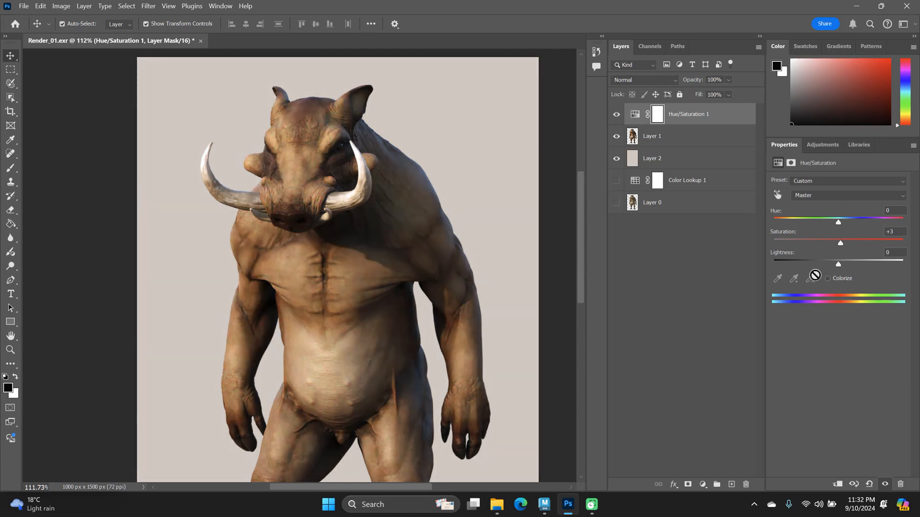
{"action": "mouse_move", "coordinate": [839, 223]}
{"action": "left_mouse_down"}
{"action": "mouse_move", "coordinate": [851, 223]}
{"action": "mouse_move", "coordinate": [828, 228]}
{"action": "mouse_move", "coordinate": [889, 224]}
{"action": "mouse_move", "coordinate": [838, 224]}
{"action": "left_mouse_up"}
Add a Levels adjustment layer above Layer 1 and set its white input level to 197
{"action": "left_click", "coordinate": [676, 138]}
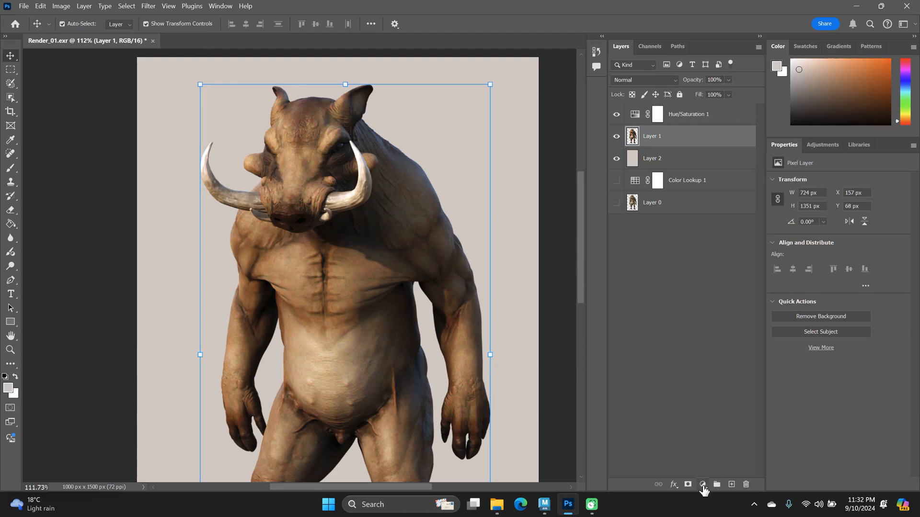
{"action": "left_click", "coordinate": [702, 485]}
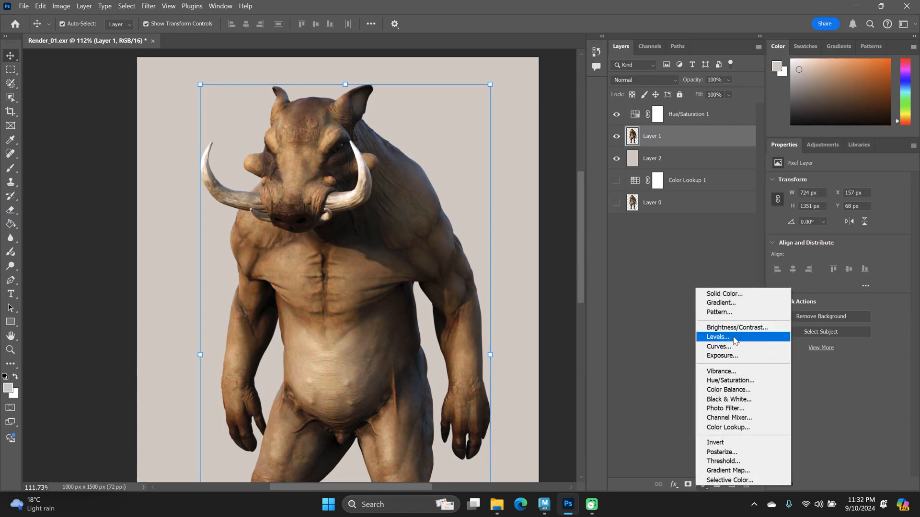
{"action": "left_click", "coordinate": [749, 336]}
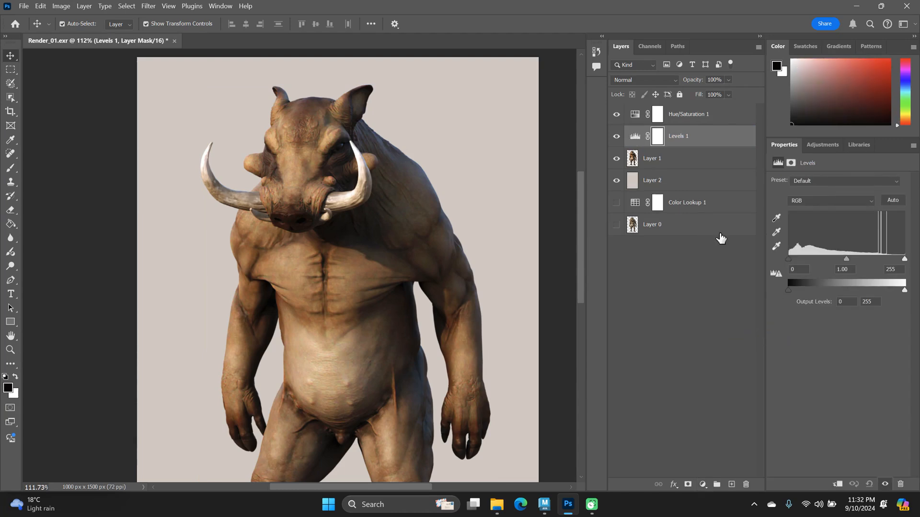
{"action": "left_click_drag", "start_coordinate": [900, 260], "coordinate": [862, 260]}
{"action": "mouse_move", "coordinate": [871, 257]}
{"action": "left_mouse_down"}
{"action": "mouse_move", "coordinate": [879, 257]}
{"action": "mouse_move", "coordinate": [832, 257]}
{"action": "mouse_move", "coordinate": [904, 259]}
{"action": "left_mouse_up"}
{"action": "left_click_drag", "start_coordinate": [790, 259], "coordinate": [750, 257]}
{"action": "mouse_move", "coordinate": [845, 258]}
{"action": "left_mouse_down"}
{"action": "mouse_move", "coordinate": [832, 259]}
{"action": "mouse_move", "coordinate": [854, 259]}
{"action": "mouse_move", "coordinate": [829, 259]}
{"action": "mouse_move", "coordinate": [846, 258]}
{"action": "left_mouse_up"}
{"action": "left_click_drag", "start_coordinate": [905, 258], "coordinate": [880, 270]}
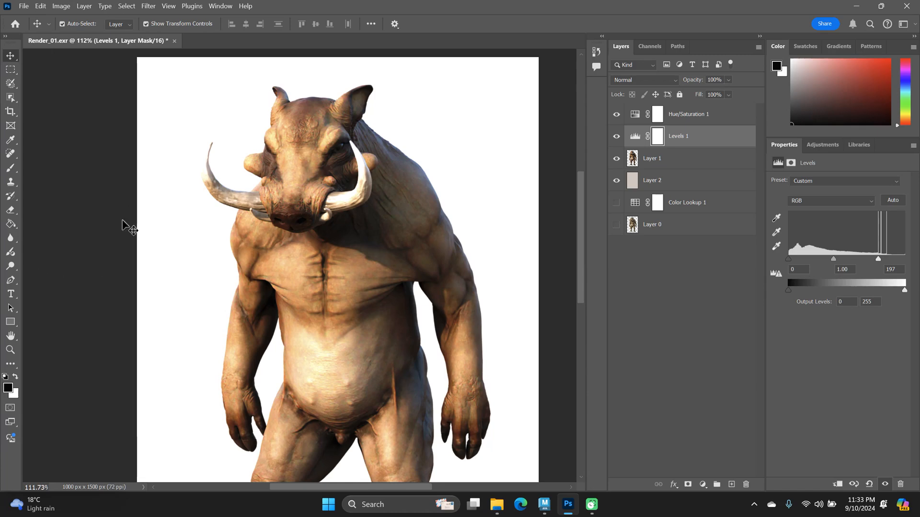
Add a Color Balance adjustment layer directly above Layer 1
{"action": "left_click", "coordinate": [169, 336]}
{"action": "left_click_drag", "start_coordinate": [169, 337], "coordinate": [175, 220]}
{"action": "left_click_drag", "start_coordinate": [338, 259], "coordinate": [332, 259]}
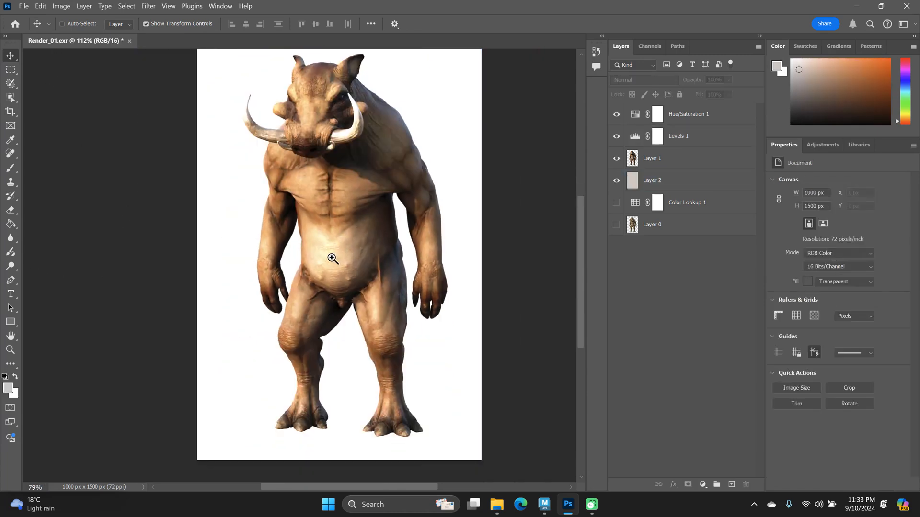
{"action": "left_click_drag", "start_coordinate": [365, 207], "coordinate": [396, 220]}
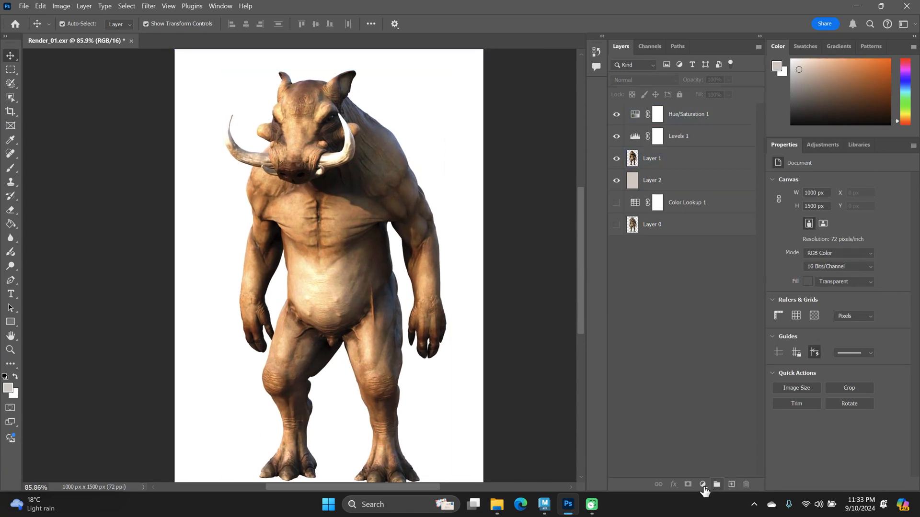
{"action": "left_click", "coordinate": [671, 159]}
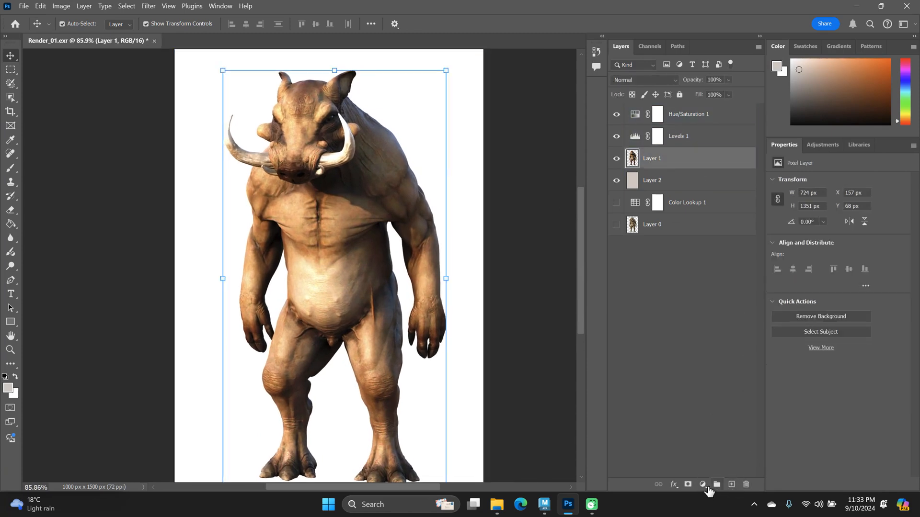
{"action": "left_click", "coordinate": [704, 485]}
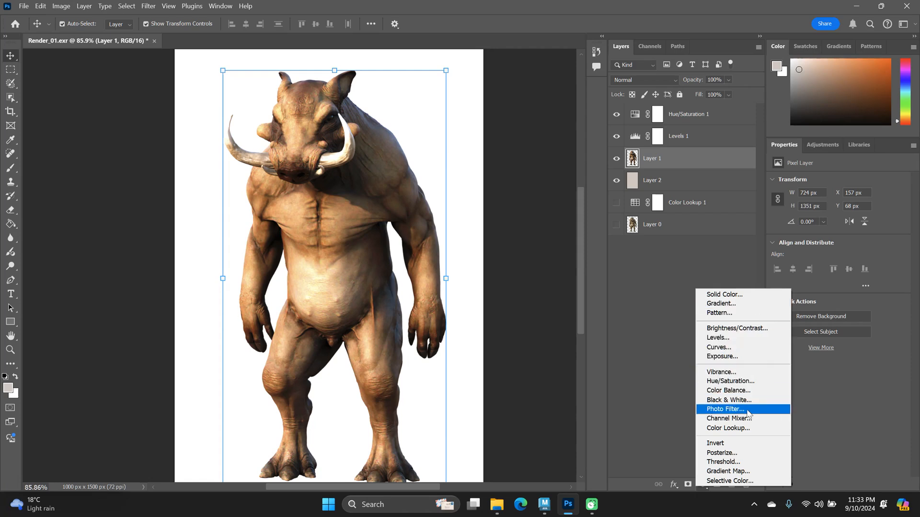
{"action": "left_click", "coordinate": [729, 390]}
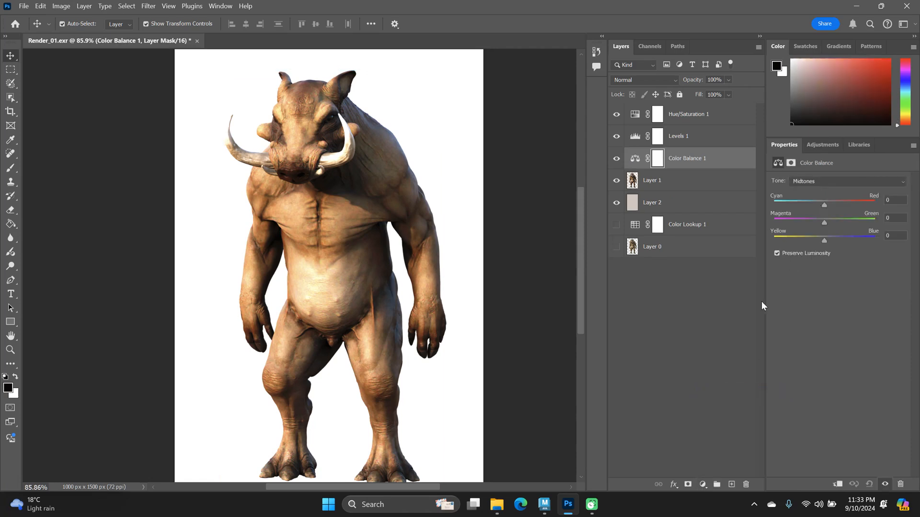
Try extreme Cyan–Red and Yellow–Blue shifts on the Color Balance midtones, and undo them
{"action": "left_click", "coordinate": [863, 182]}
{"action": "left_click", "coordinate": [843, 194]}
{"action": "left_click", "coordinate": [846, 182]}
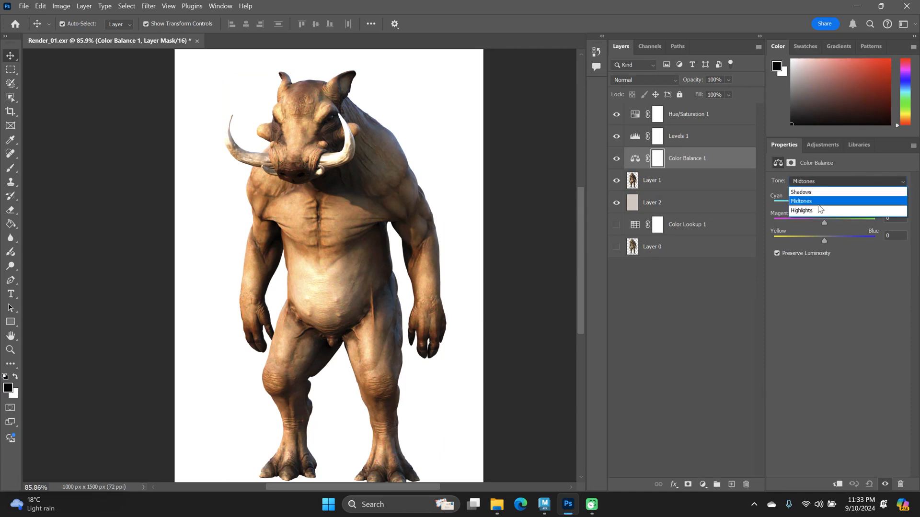
{"action": "left_click", "coordinate": [854, 184]}
{"action": "left_click", "coordinate": [854, 181]}
{"action": "left_click", "coordinate": [838, 202]}
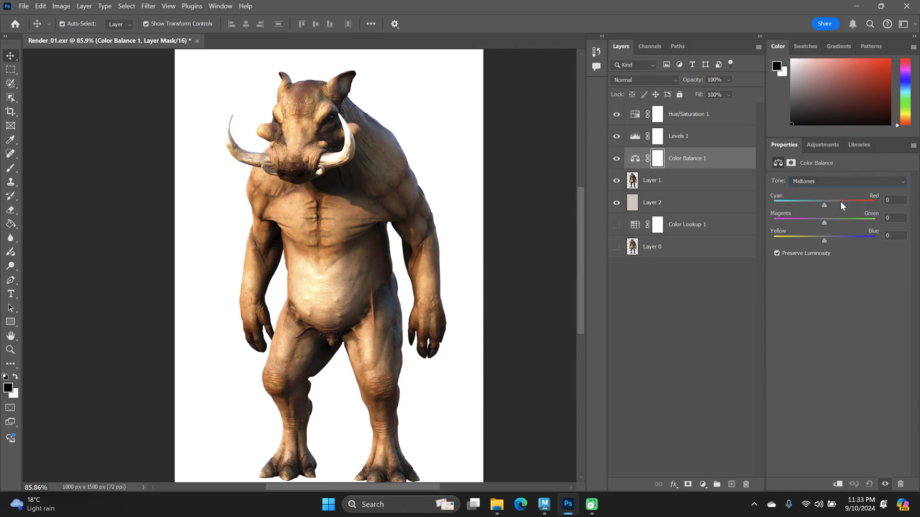
{"action": "left_click_drag", "start_coordinate": [827, 204], "coordinate": [884, 206]}
{"action": "left_click_drag", "start_coordinate": [795, 204], "coordinate": [771, 240]}
{"action": "key", "text": "ctrl+z"}
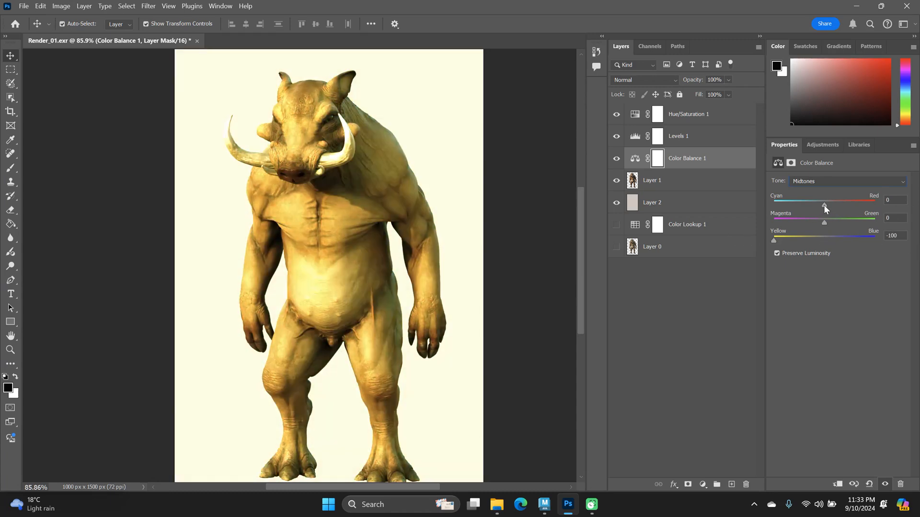
{"action": "key", "text": "ctrl+z"}
Set the Color Balance midtones to Cyan–Red +4, Magenta–Green +1 and Yellow–Blue +1
{"action": "left_click_drag", "start_coordinate": [823, 205], "coordinate": [826, 206]}
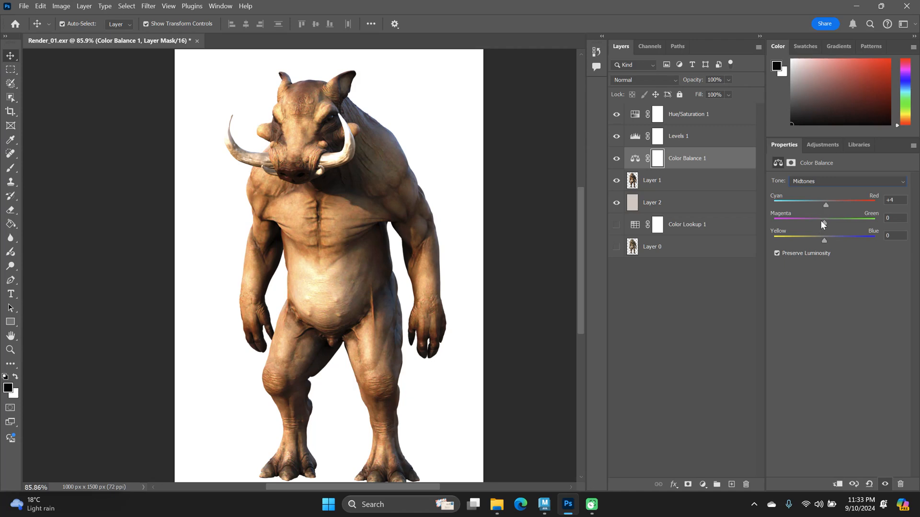
{"action": "left_click_drag", "start_coordinate": [823, 222], "coordinate": [822, 226]}
{"action": "left_click_drag", "start_coordinate": [825, 241], "coordinate": [825, 240]}
Slightly adjust the Cyan–Red, Magenta–Green and Yellow–Blue balance of the Color Balance layer's shadows
{"action": "left_click", "coordinate": [845, 180]}
{"action": "left_click", "coordinate": [831, 191]}
{"action": "mouse_move", "coordinate": [823, 204]}
{"action": "left_mouse_down"}
{"action": "mouse_move", "coordinate": [875, 205]}
{"action": "mouse_move", "coordinate": [758, 211]}
{"action": "mouse_move", "coordinate": [826, 206]}
{"action": "left_mouse_up"}
{"action": "left_click_drag", "start_coordinate": [827, 221], "coordinate": [824, 225]}
{"action": "left_click_drag", "start_coordinate": [825, 240], "coordinate": [825, 245]}
Fine-tune the Color Balance layer's highlights on all three colour axes and deselect the layer
{"action": "left_click", "coordinate": [849, 182]}
{"action": "left_click", "coordinate": [829, 212]}
{"action": "left_click_drag", "start_coordinate": [823, 202], "coordinate": [847, 206]}
{"action": "mouse_move", "coordinate": [820, 206]}
{"action": "left_mouse_down"}
{"action": "mouse_move", "coordinate": [835, 208]}
{"action": "mouse_move", "coordinate": [822, 206]}
{"action": "left_mouse_up"}
{"action": "left_click_drag", "start_coordinate": [824, 223], "coordinate": [827, 223]}
{"action": "left_click_drag", "start_coordinate": [824, 222], "coordinate": [823, 222]}
{"action": "mouse_move", "coordinate": [825, 240]}
{"action": "left_mouse_down"}
{"action": "mouse_move", "coordinate": [815, 240]}
{"action": "mouse_move", "coordinate": [833, 243]}
{"action": "mouse_move", "coordinate": [826, 240]}
{"action": "left_mouse_up"}
{"action": "left_click", "coordinate": [702, 327]}
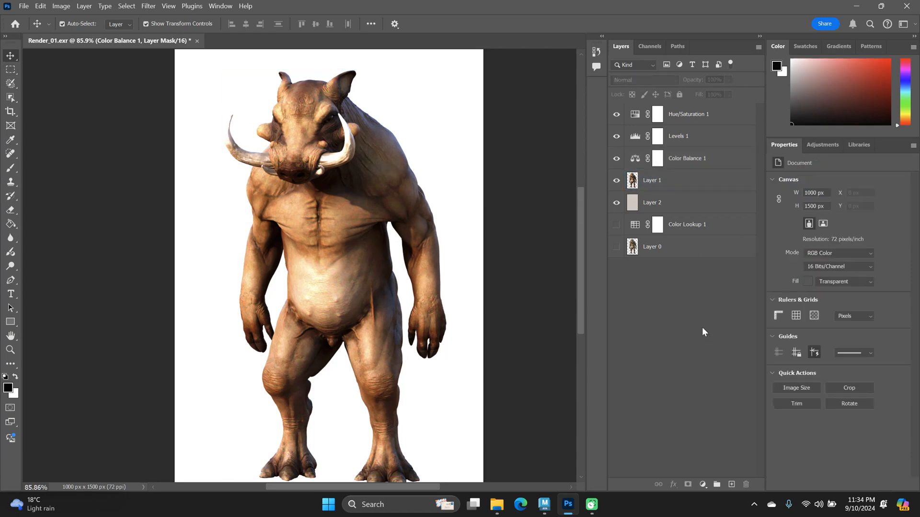
Select the Color Balance layer and dock the Properties panel above the Color panel
{"action": "left_click", "coordinate": [730, 161]}
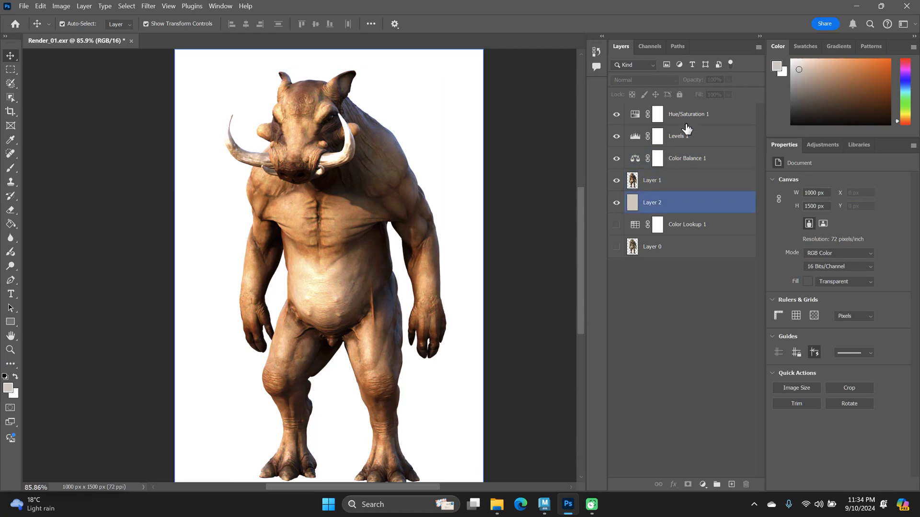
{"action": "left_click", "coordinate": [695, 123], "text": "shift"}
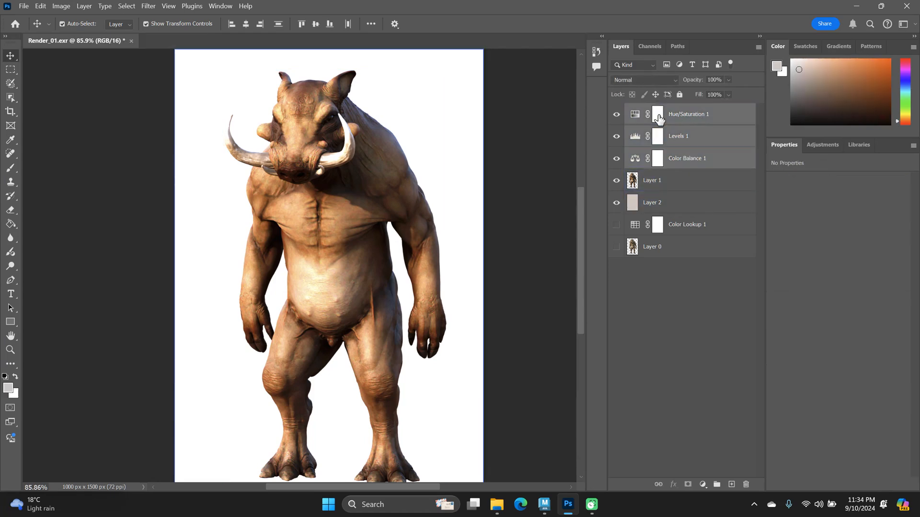
{"action": "left_click", "coordinate": [690, 181]}
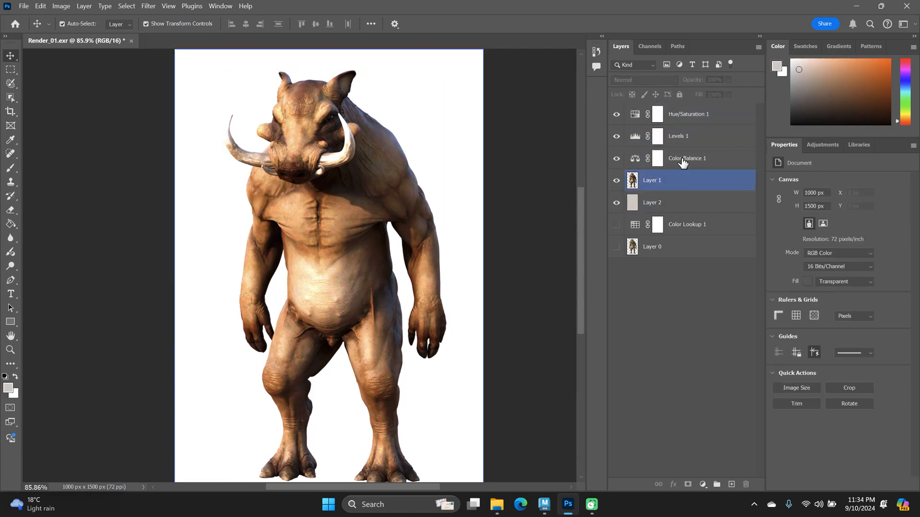
{"action": "left_click", "coordinate": [680, 158]}
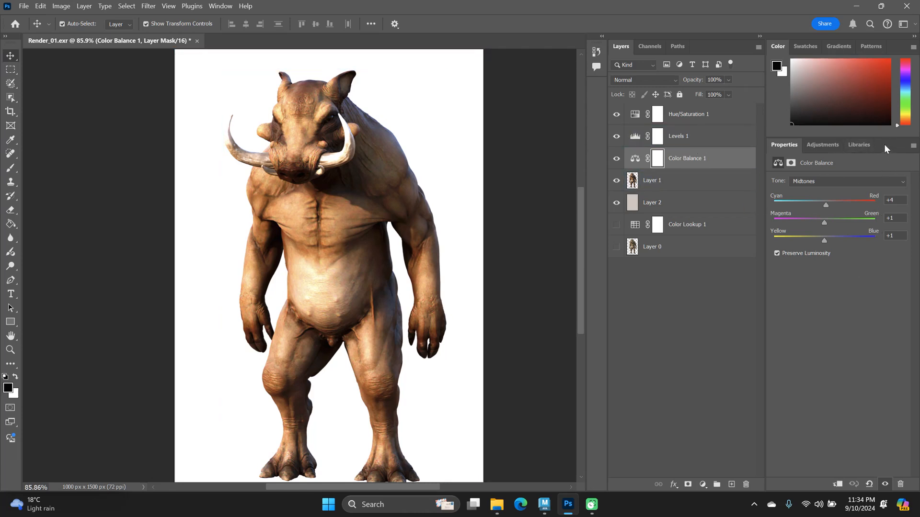
{"action": "left_click_drag", "start_coordinate": [783, 144], "coordinate": [785, 35]}
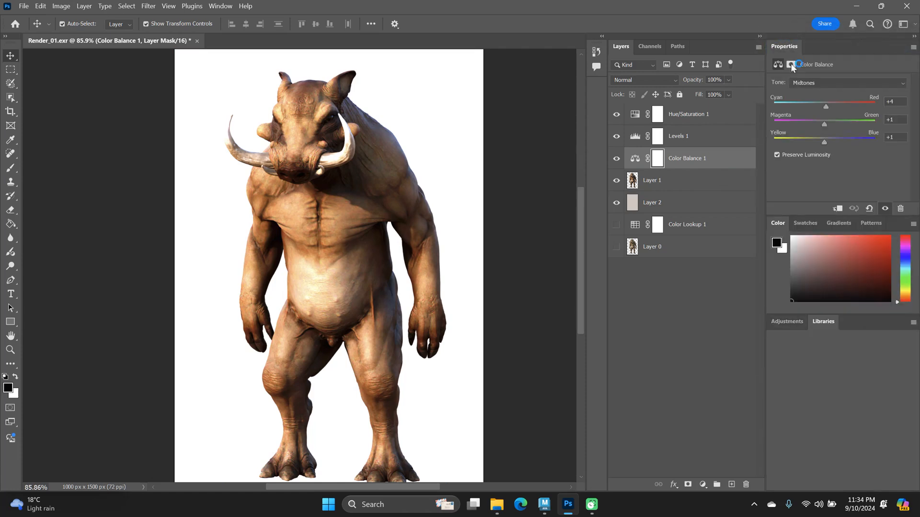
Clip the Color Balance, Levels and Hue/Saturation adjustment layers to Layer 1 so they affect only the creature
{"action": "left_click", "coordinate": [838, 209]}
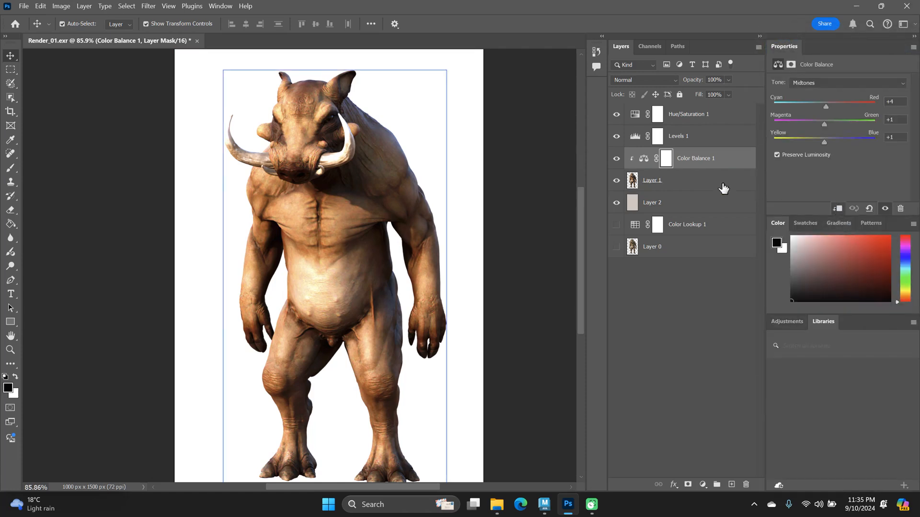
{"action": "left_click", "coordinate": [705, 139]}
{"action": "left_click", "coordinate": [838, 210]}
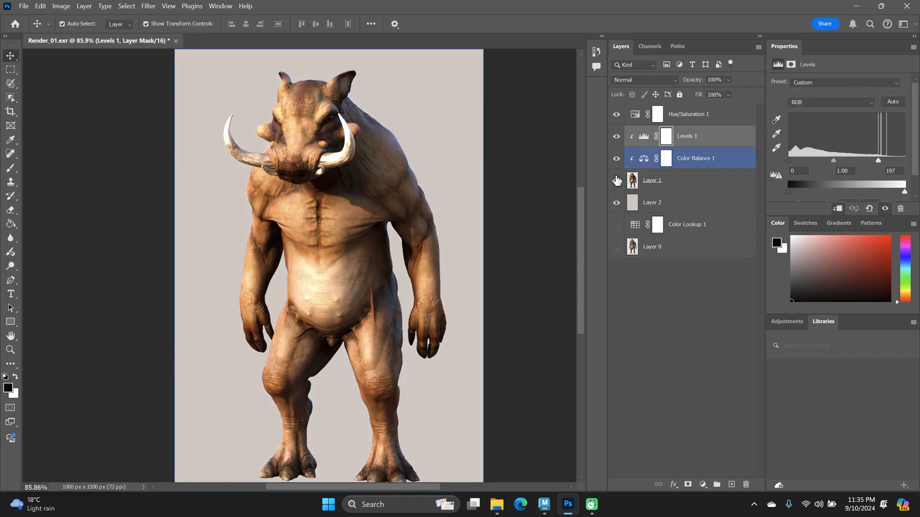
{"action": "left_click", "coordinate": [700, 114]}
{"action": "left_click", "coordinate": [838, 209]}
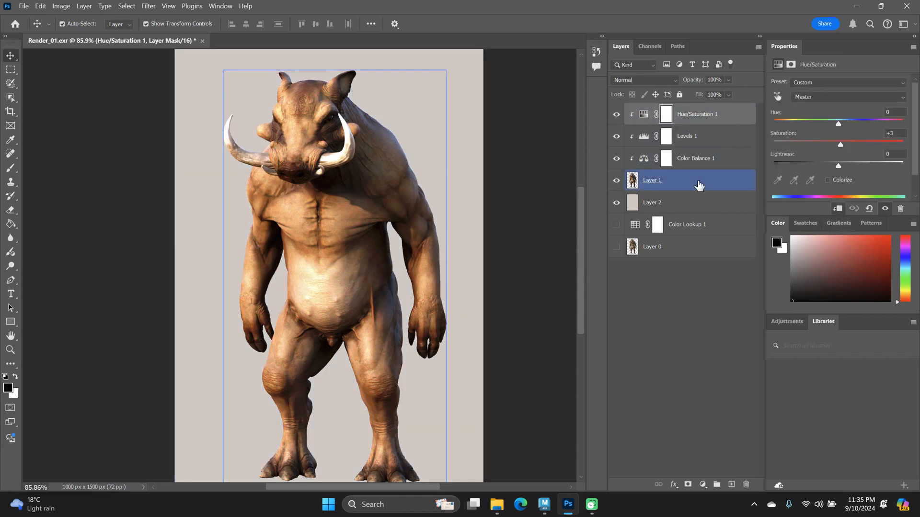
{"action": "left_click", "coordinate": [706, 275]}
Bring the Adjustments panel forward in place of Libraries, and clear the layer selection
{"action": "left_click", "coordinate": [654, 204]}
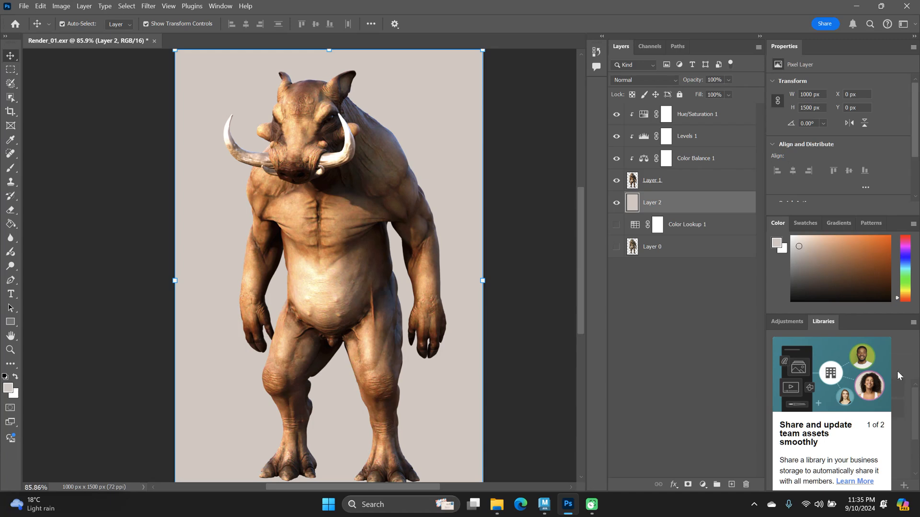
{"action": "left_click", "coordinate": [787, 322]}
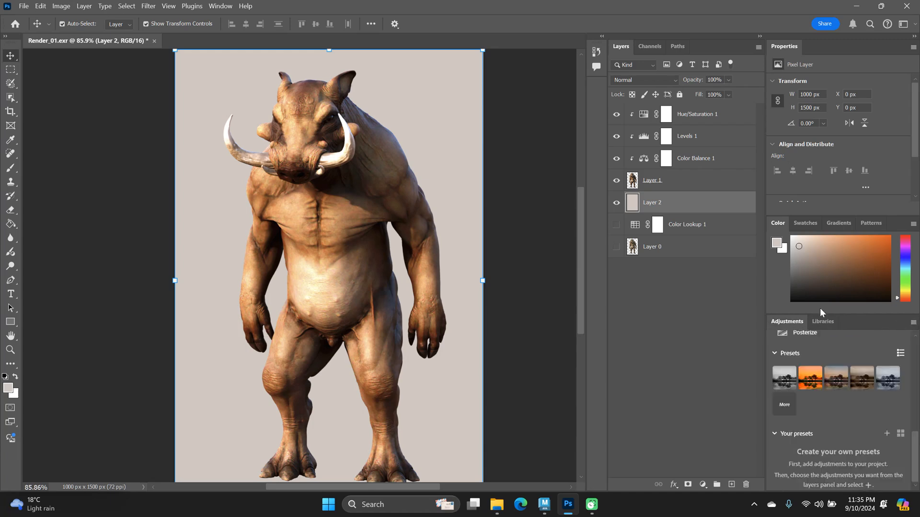
{"action": "left_click", "coordinate": [168, 175]}
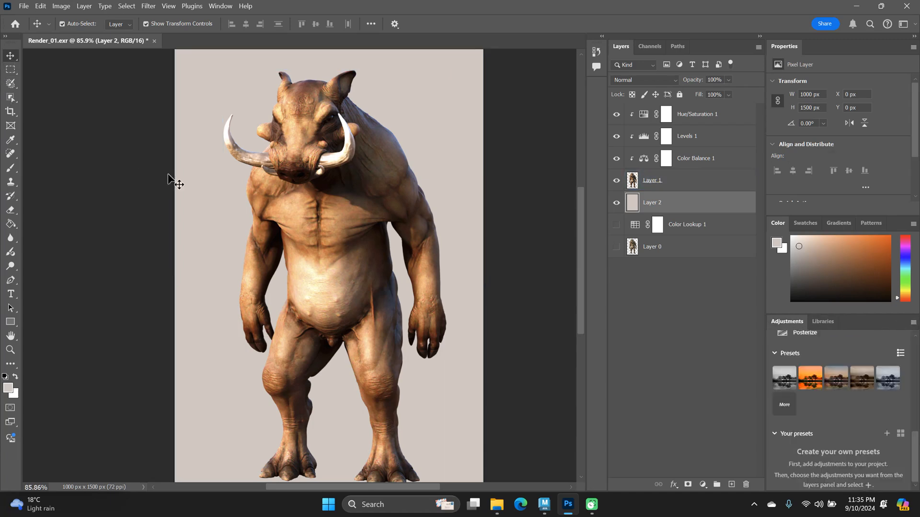
{"action": "left_click_drag", "start_coordinate": [490, 227], "coordinate": [484, 205]}
{"action": "scroll", "coordinate": [483, 204], "scroll_direction": "down", "scroll_amount": 2}
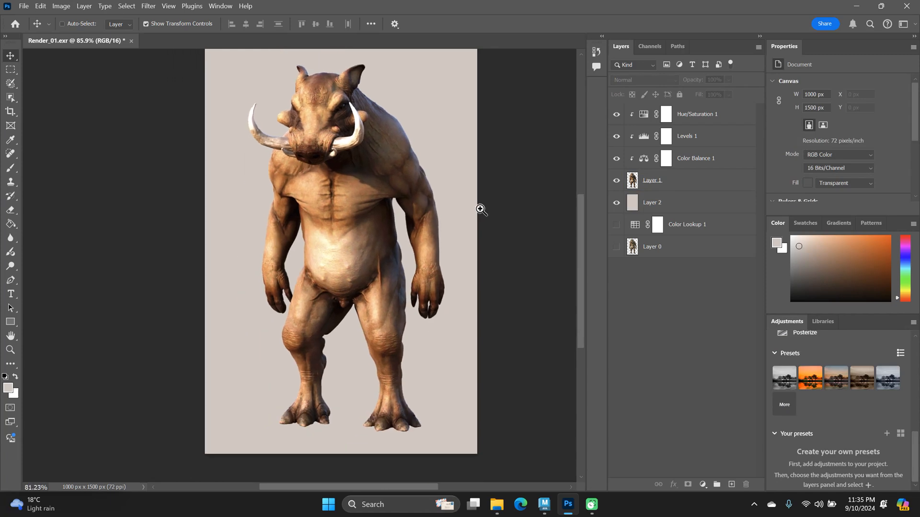
{"action": "left_click_drag", "start_coordinate": [491, 202], "coordinate": [494, 219]}
Raise the Levels layer's midtone input to 1.16 and check the brightness on the creature's head
{"action": "left_click", "coordinate": [695, 136]}
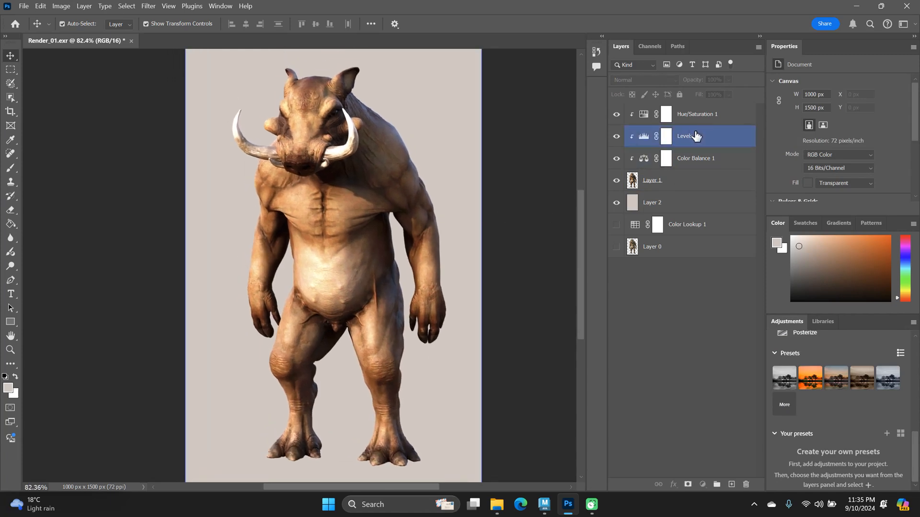
{"action": "left_click_drag", "start_coordinate": [833, 161], "coordinate": [830, 161]}
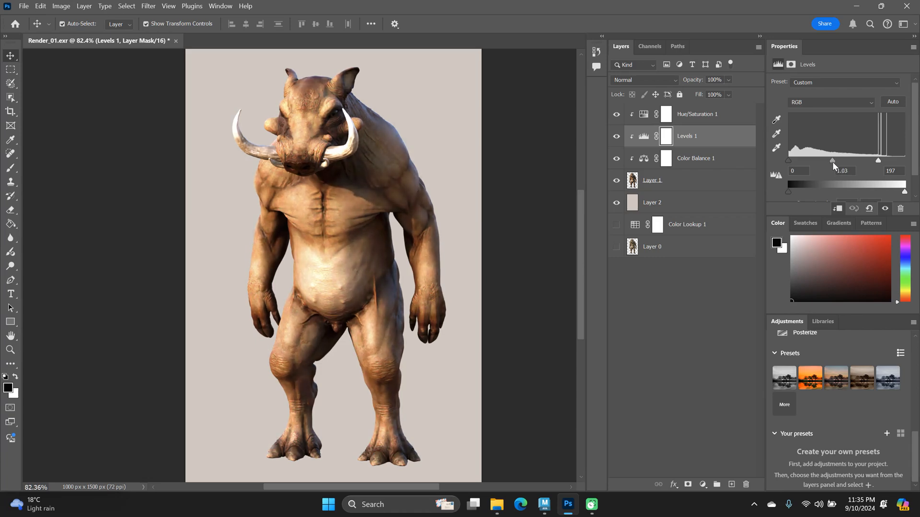
{"action": "left_click_drag", "start_coordinate": [830, 162], "coordinate": [829, 162]}
{"action": "left_click_drag", "start_coordinate": [341, 133], "coordinate": [353, 147]}
{"action": "left_click_drag", "start_coordinate": [351, 148], "coordinate": [390, 202]}
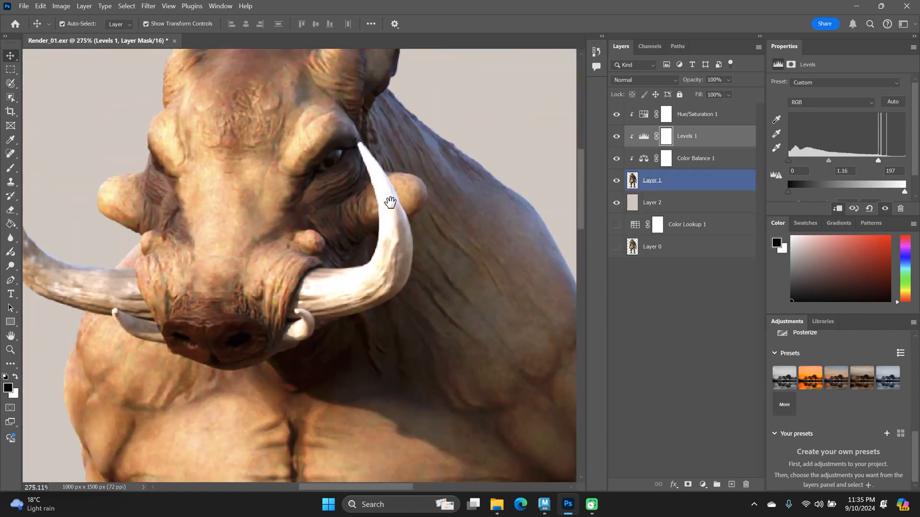
{"action": "scroll", "coordinate": [427, 300], "scroll_direction": "down", "scroll_amount": 6}
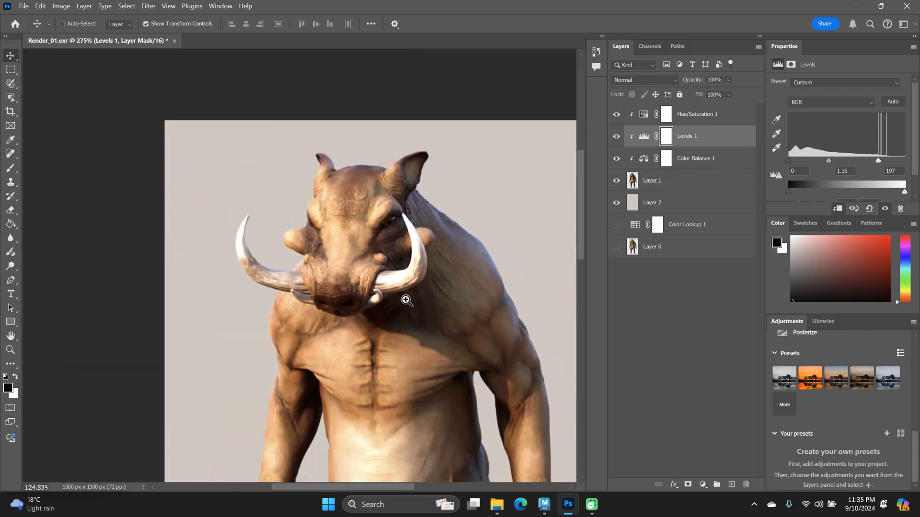
Set the Levels layer's midtone input back to 1.00 and its white input level to about 188
{"action": "left_click_drag", "start_coordinate": [828, 161], "coordinate": [833, 161]}
{"action": "left_click_drag", "start_coordinate": [390, 336], "coordinate": [387, 273]}
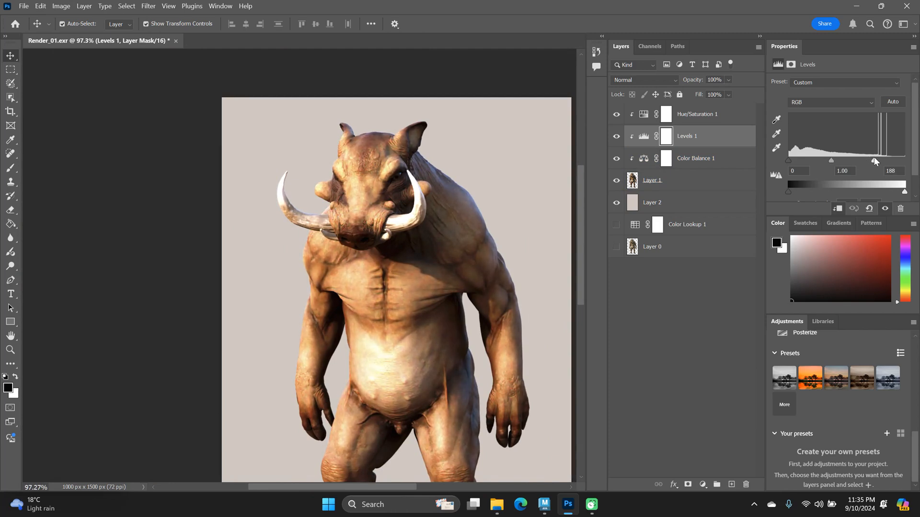
{"action": "left_click_drag", "start_coordinate": [874, 159], "coordinate": [873, 159]}
{"action": "left_click_drag", "start_coordinate": [419, 389], "coordinate": [345, 316]}
{"action": "left_click_drag", "start_coordinate": [323, 212], "coordinate": [331, 236]}
{"action": "left_click", "coordinate": [440, 219]}
{"action": "left_click", "coordinate": [464, 190]}
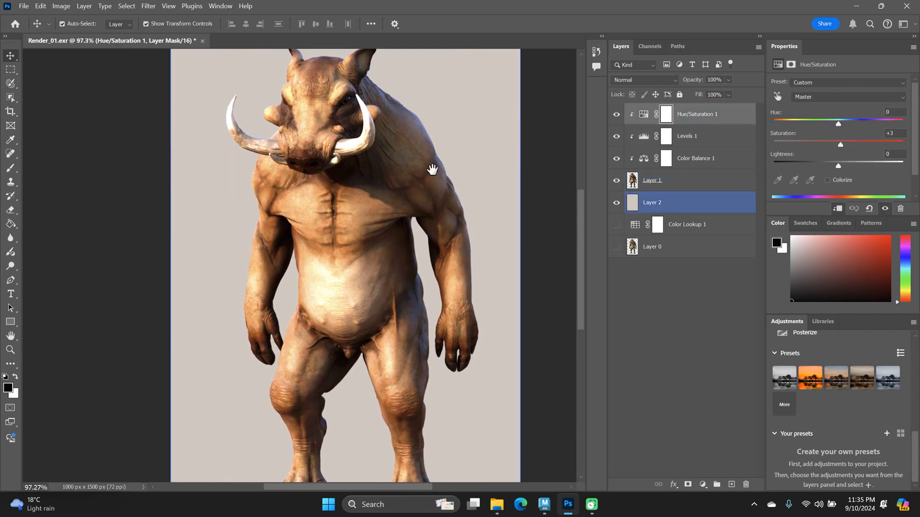
{"action": "left_click_drag", "start_coordinate": [433, 165], "coordinate": [437, 175]}
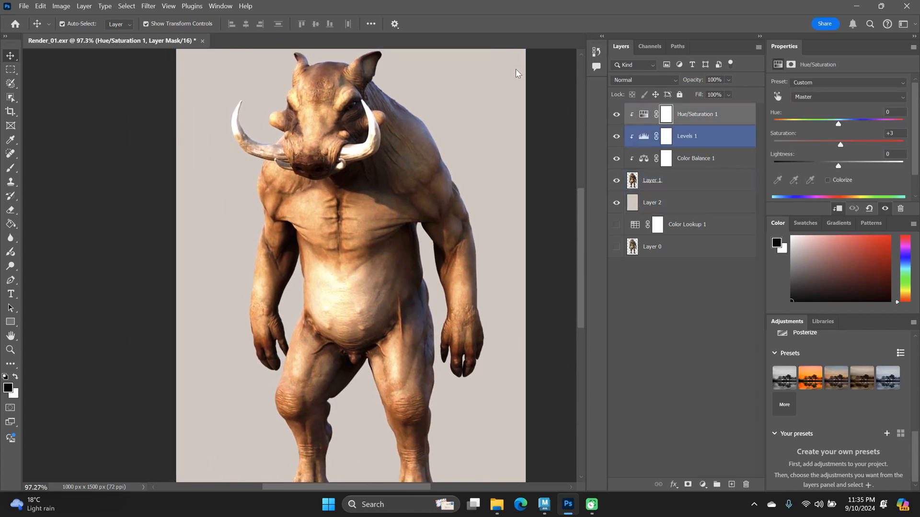
{"action": "left_click", "coordinate": [702, 485]}
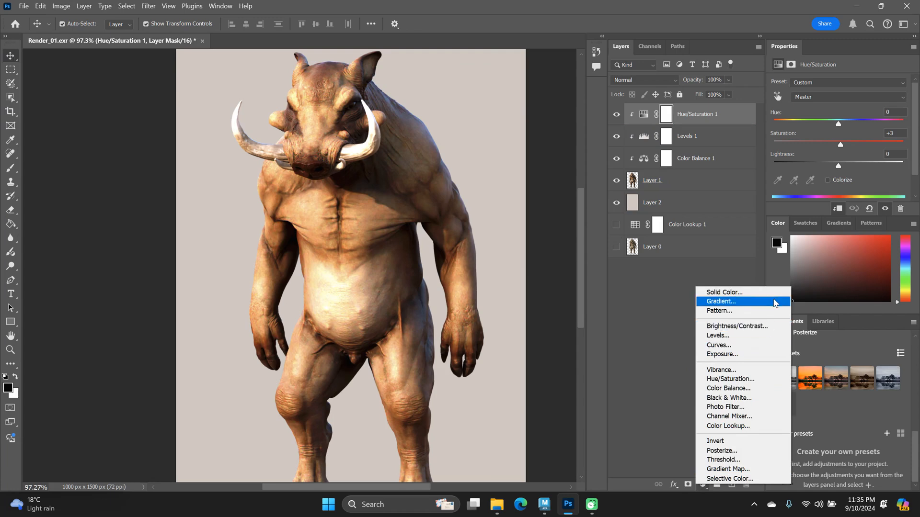
{"action": "left_click", "coordinate": [671, 347]}
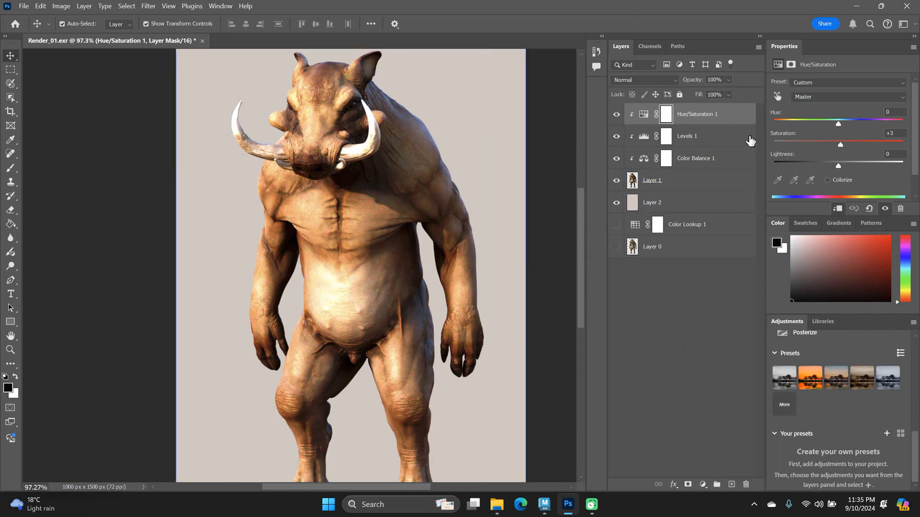
Stamp all visible layers into a new merged layer above the Hue/Saturation layer
{"action": "left_click", "coordinate": [735, 161]}
{"action": "left_click", "coordinate": [695, 118]}
{"action": "left_click_drag", "start_coordinate": [667, 116], "coordinate": [666, 117]}
{"action": "key", "text": "ctrl+shift+alt+e"}
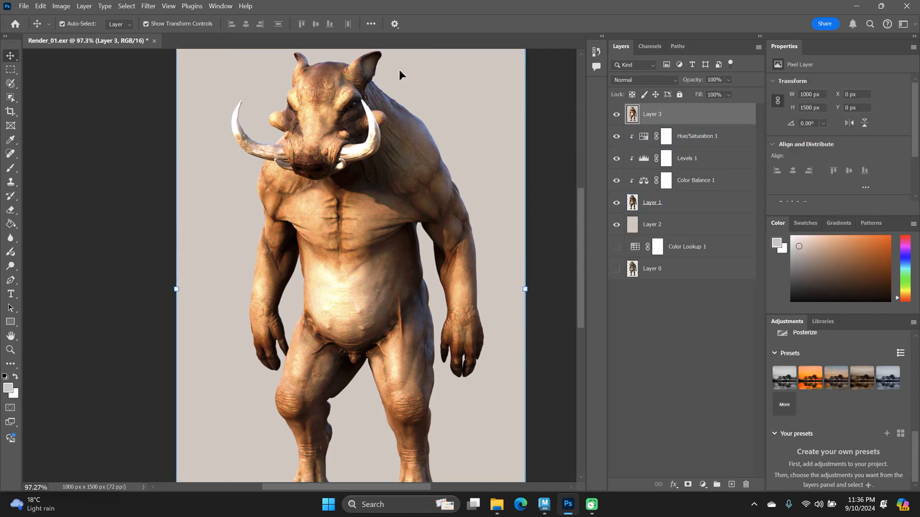
Open the Camera Raw Filter on the merged layer and dismiss its welcome screen
{"action": "left_click", "coordinate": [168, 6]}
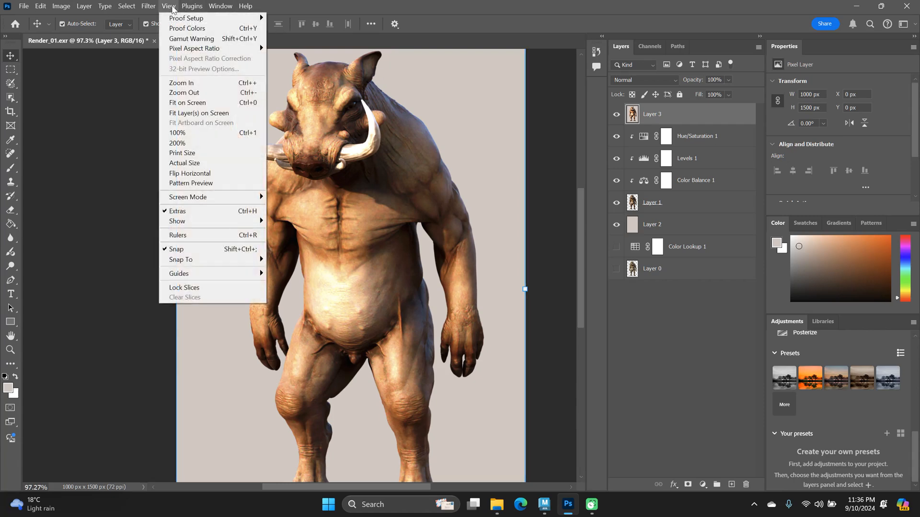
{"action": "mouse_move", "coordinate": [149, 6]}
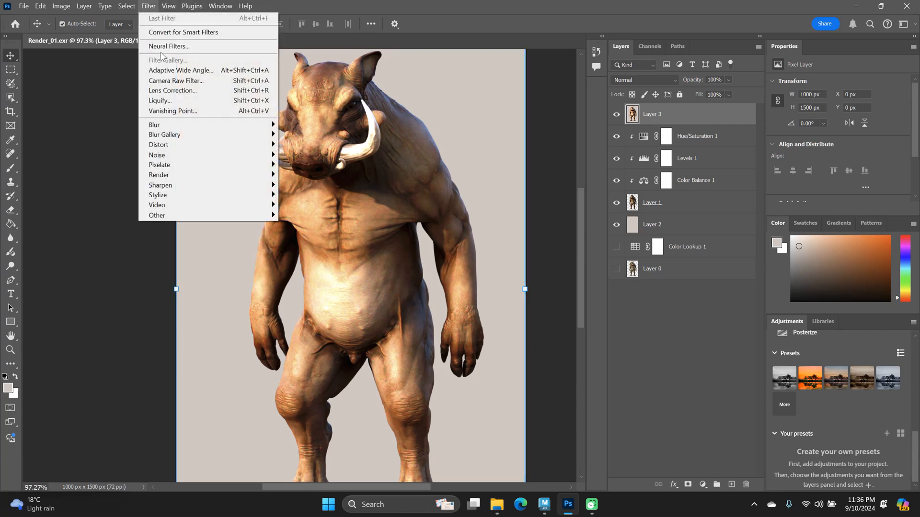
{"action": "left_click", "coordinate": [208, 81]}
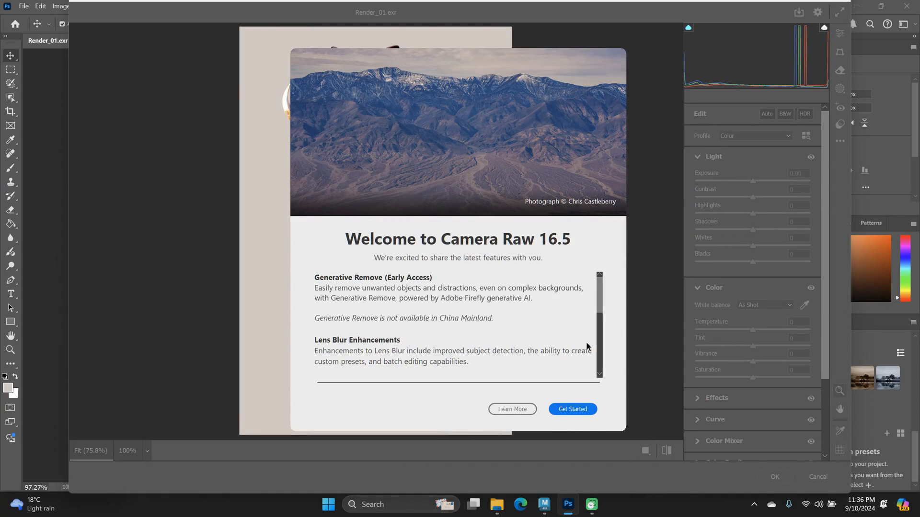
{"action": "scroll", "coordinate": [565, 343], "scroll_direction": "down", "scroll_amount": 5}
{"action": "left_click", "coordinate": [565, 408]}
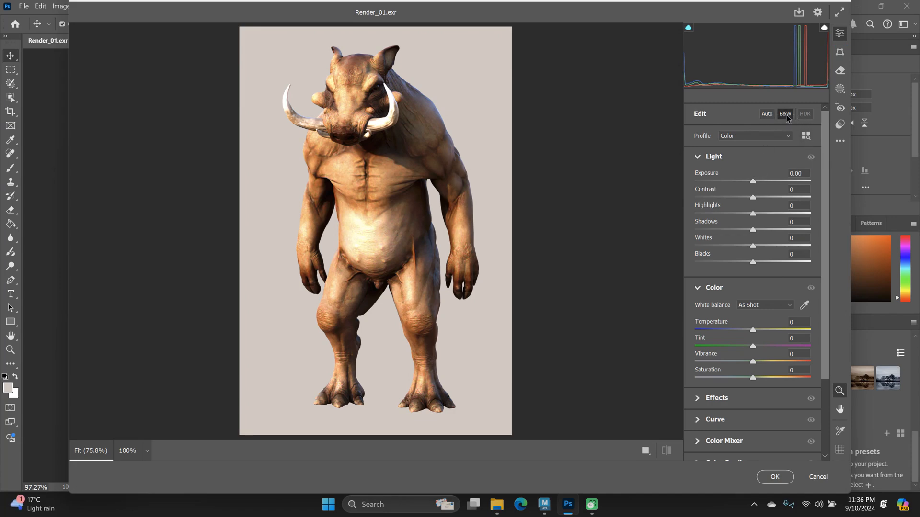
Set the Camera Raw light adjustments to Exposure +0.15, Contrast +3, Highlights -19 and Shadows +19
{"action": "left_click_drag", "start_coordinate": [751, 181], "coordinate": [754, 182]}
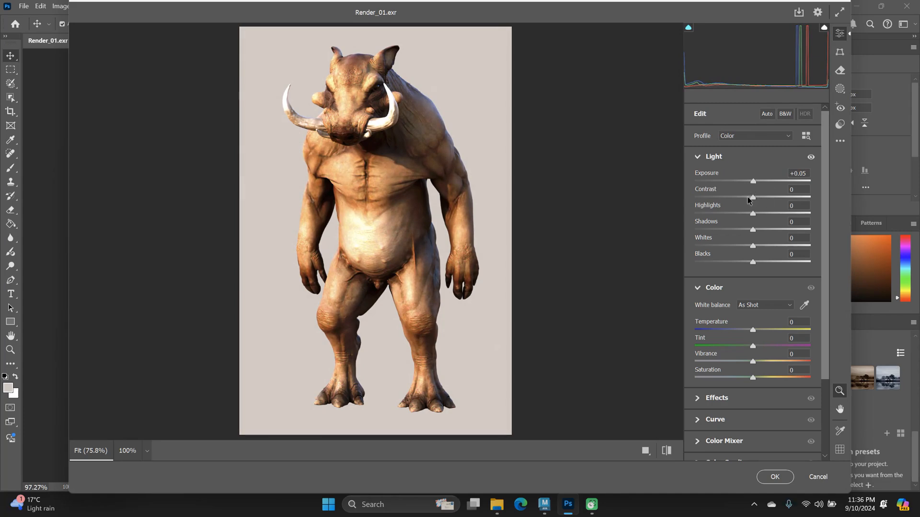
{"action": "mouse_move", "coordinate": [753, 199]}
{"action": "left_mouse_down"}
{"action": "mouse_move", "coordinate": [807, 198]}
{"action": "mouse_move", "coordinate": [674, 205]}
{"action": "mouse_move", "coordinate": [825, 214]}
{"action": "mouse_move", "coordinate": [679, 209]}
{"action": "mouse_move", "coordinate": [759, 212]}
{"action": "mouse_move", "coordinate": [756, 185]}
{"action": "left_mouse_up"}
{"action": "mouse_move", "coordinate": [754, 218]}
{"action": "left_mouse_down"}
{"action": "mouse_move", "coordinate": [805, 218]}
{"action": "mouse_move", "coordinate": [682, 218]}
{"action": "mouse_move", "coordinate": [752, 219]}
{"action": "left_mouse_up"}
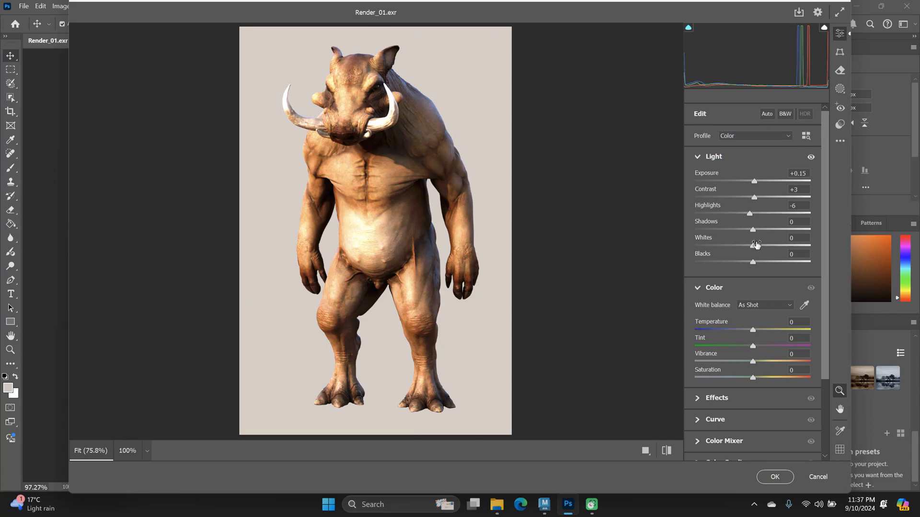
{"action": "left_click_drag", "start_coordinate": [751, 218], "coordinate": [815, 239]}
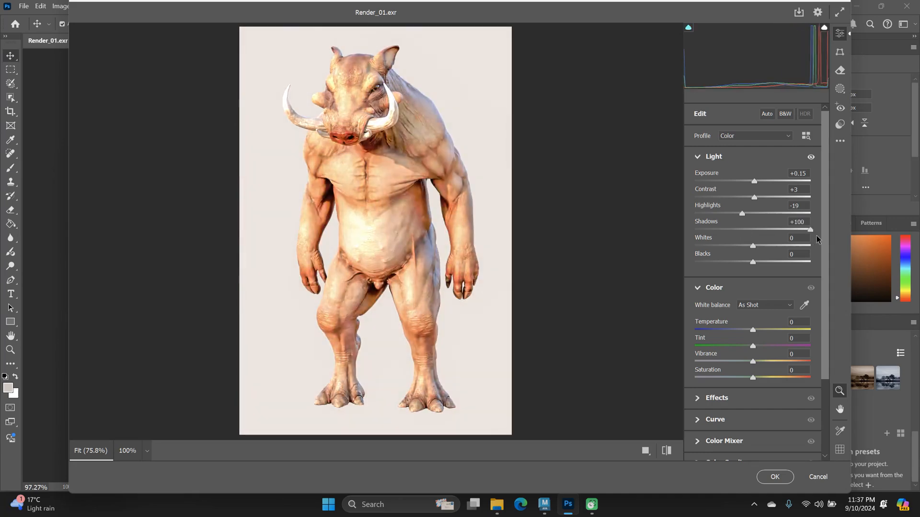
{"action": "left_click_drag", "start_coordinate": [810, 230], "coordinate": [764, 237]}
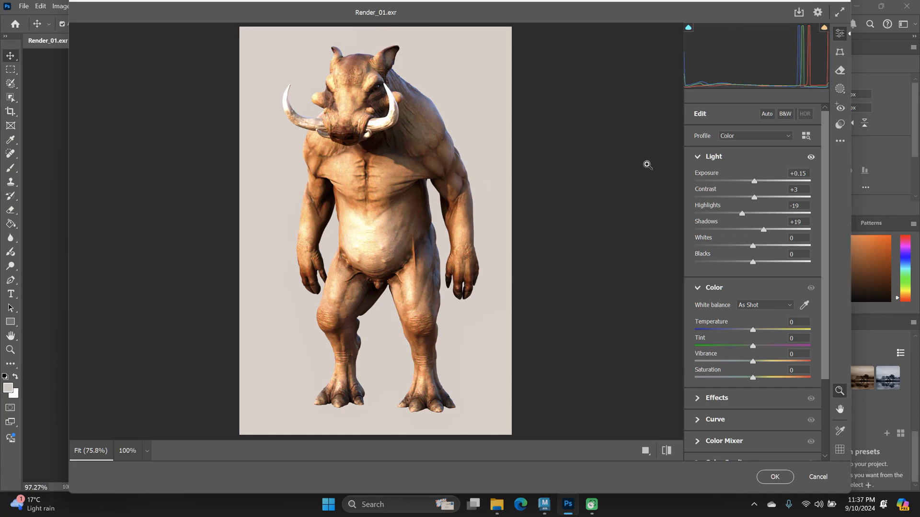
Try lowering the Whites and Blacks of the light adjustments, undoing each change
{"action": "left_click_drag", "start_coordinate": [754, 245], "coordinate": [682, 248]}
{"action": "key", "text": "ctrl+z"}
{"action": "mouse_move", "coordinate": [754, 263]}
{"action": "left_mouse_down"}
{"action": "mouse_move", "coordinate": [810, 263]}
{"action": "mouse_move", "coordinate": [748, 267]}
{"action": "left_mouse_up"}
{"action": "key", "text": "ctrl+z"}
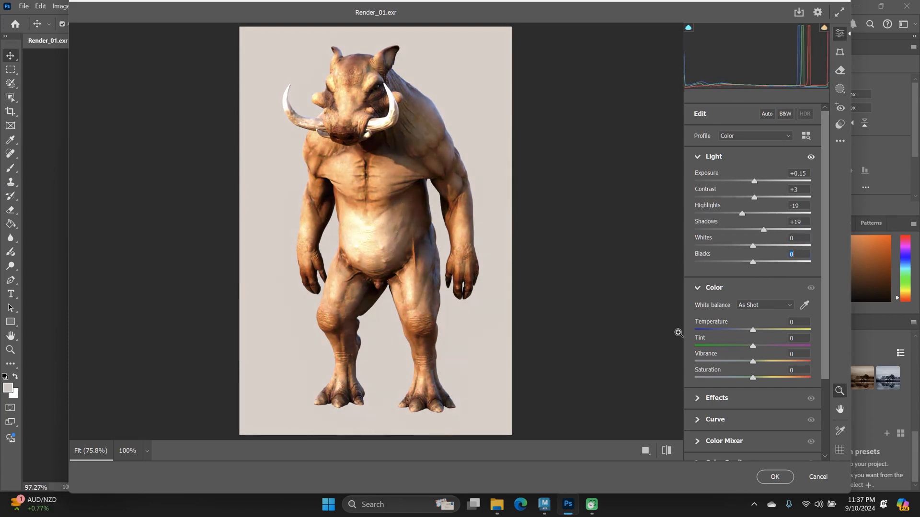
Set the white balance Temperature to -3 and the Tint to +1
{"action": "scroll", "coordinate": [786, 233], "scroll_direction": "down", "scroll_amount": 3}
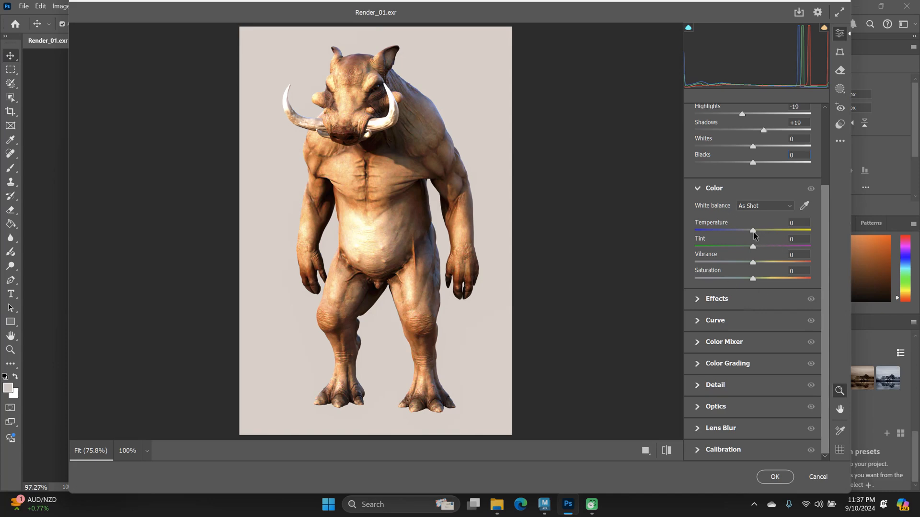
{"action": "mouse_move", "coordinate": [753, 233]}
{"action": "left_mouse_down"}
{"action": "mouse_move", "coordinate": [761, 234]}
{"action": "mouse_move", "coordinate": [752, 239]}
{"action": "left_mouse_up"}
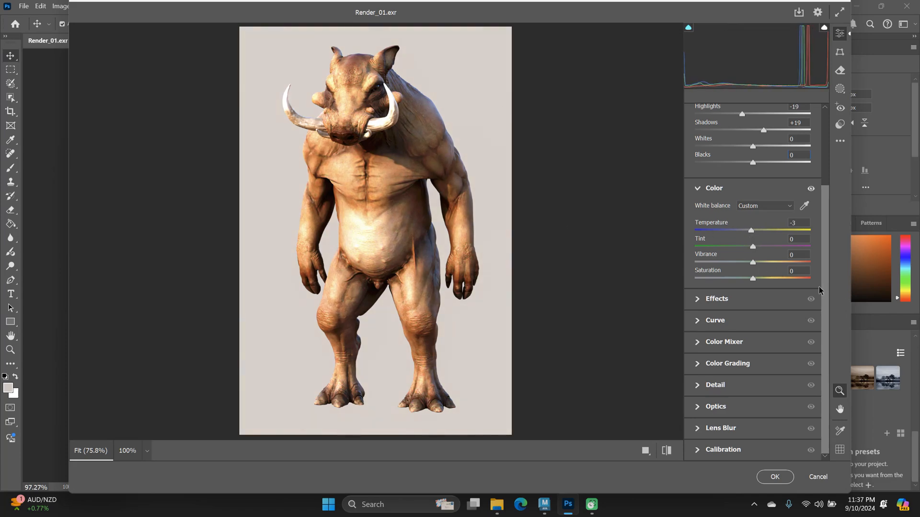
{"action": "mouse_move", "coordinate": [753, 247]}
{"action": "left_mouse_down"}
{"action": "mouse_move", "coordinate": [807, 248]}
{"action": "mouse_move", "coordinate": [744, 247]}
{"action": "mouse_move", "coordinate": [754, 263]}
{"action": "left_mouse_up"}
Set the Effects Texture to +2, and try Clarity at +12 before resetting it to 0
{"action": "left_click", "coordinate": [698, 300]}
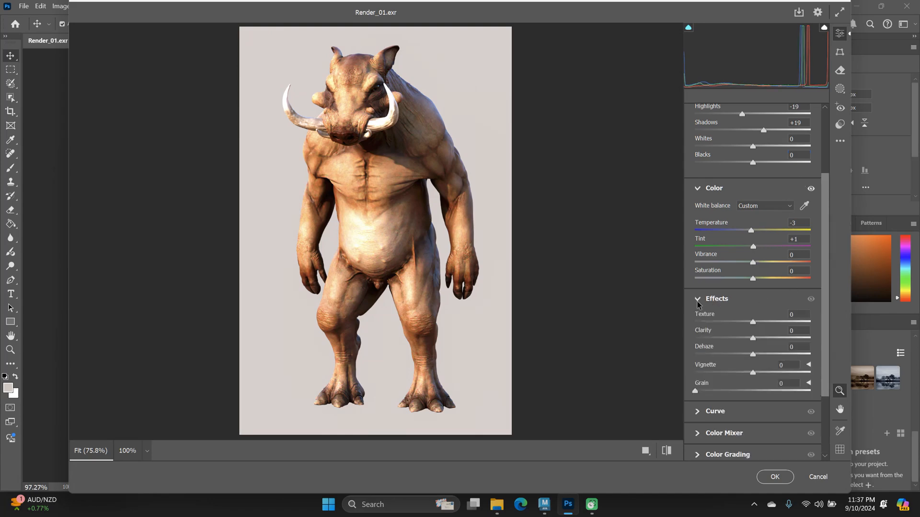
{"action": "scroll", "coordinate": [767, 280], "scroll_direction": "down", "scroll_amount": 3}
{"action": "left_click_drag", "start_coordinate": [752, 231], "coordinate": [817, 246]}
{"action": "key", "text": "ctrl+z"}
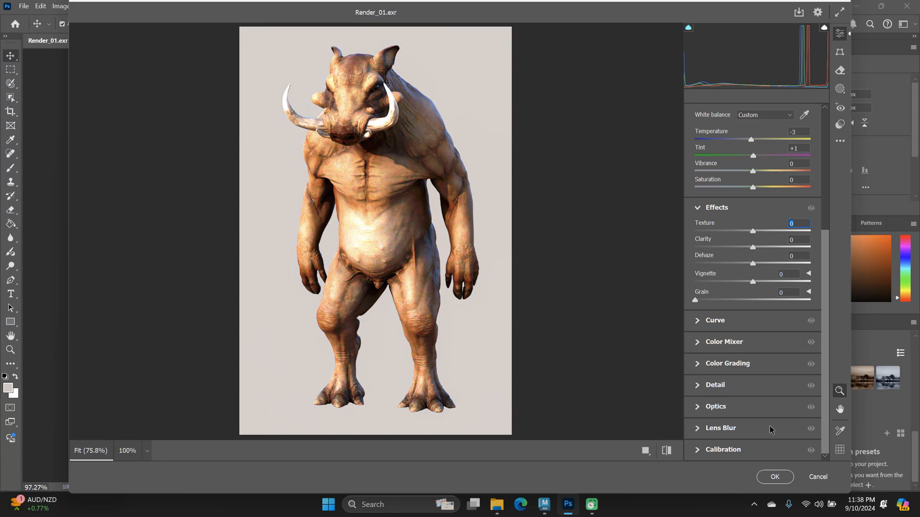
{"action": "left_click_drag", "start_coordinate": [754, 235], "coordinate": [761, 256]}
{"action": "left_click_drag", "start_coordinate": [756, 256], "coordinate": [754, 256]}
{"action": "double_click", "coordinate": [755, 249]}
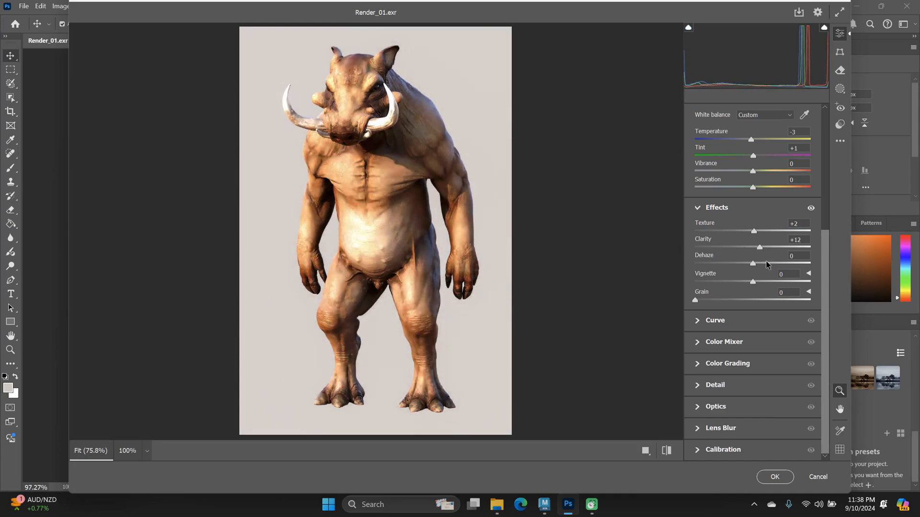
Review the available Color Grading, Color Mixer and Detail adjustments
{"action": "left_click", "coordinate": [697, 364]}
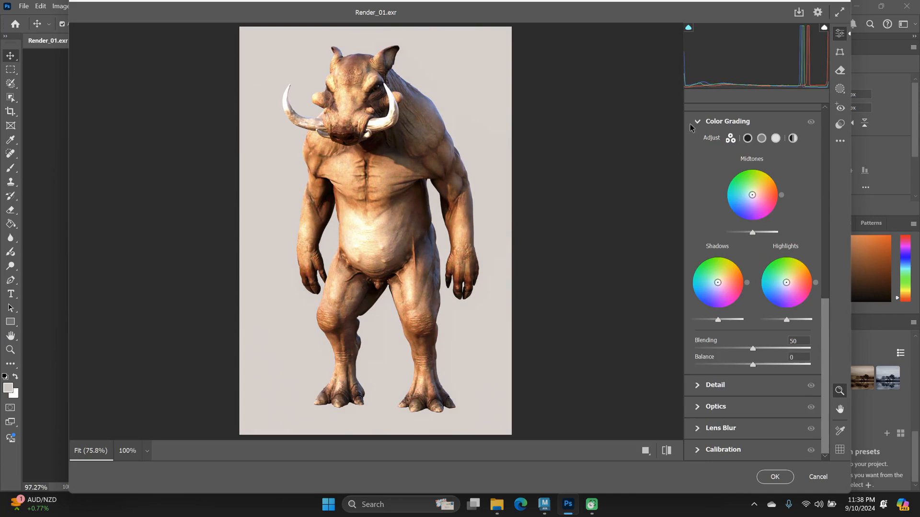
{"action": "left_click", "coordinate": [714, 122]}
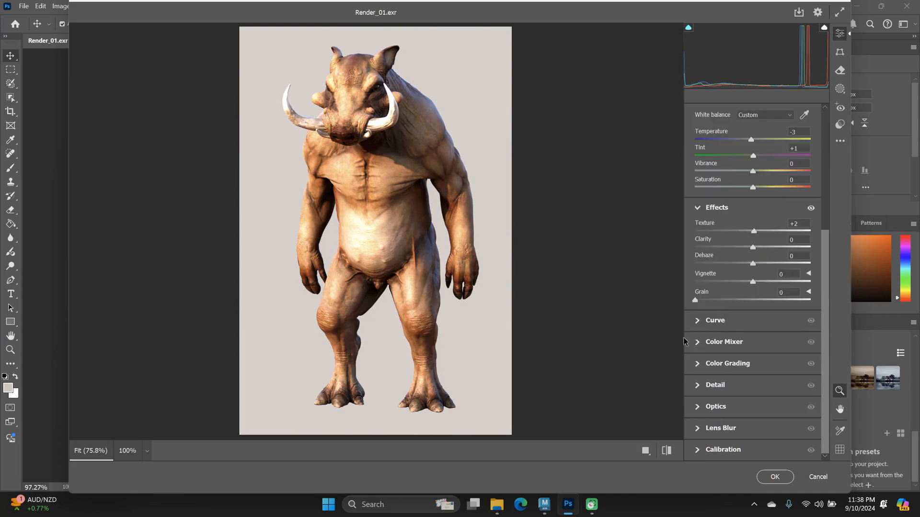
{"action": "left_click", "coordinate": [697, 346]}
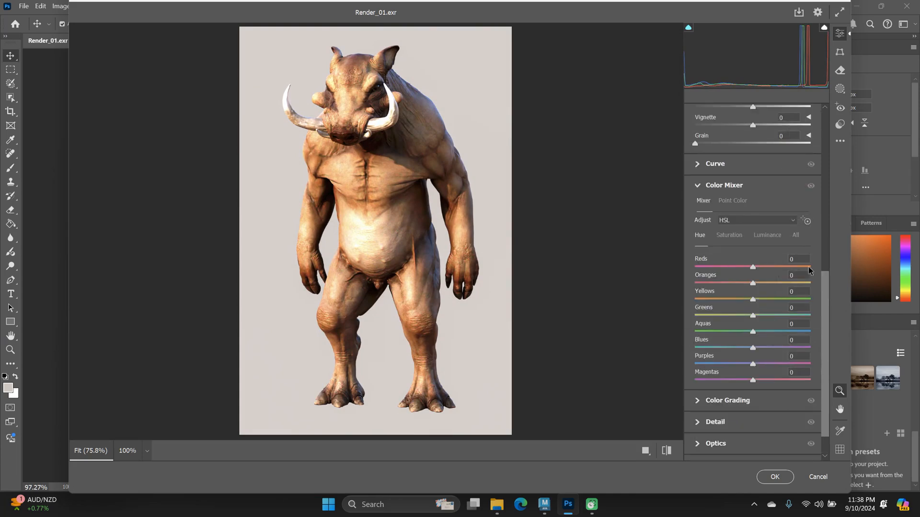
{"action": "left_click", "coordinate": [706, 187]}
{"action": "scroll", "coordinate": [767, 245], "scroll_direction": "up", "scroll_amount": 5}
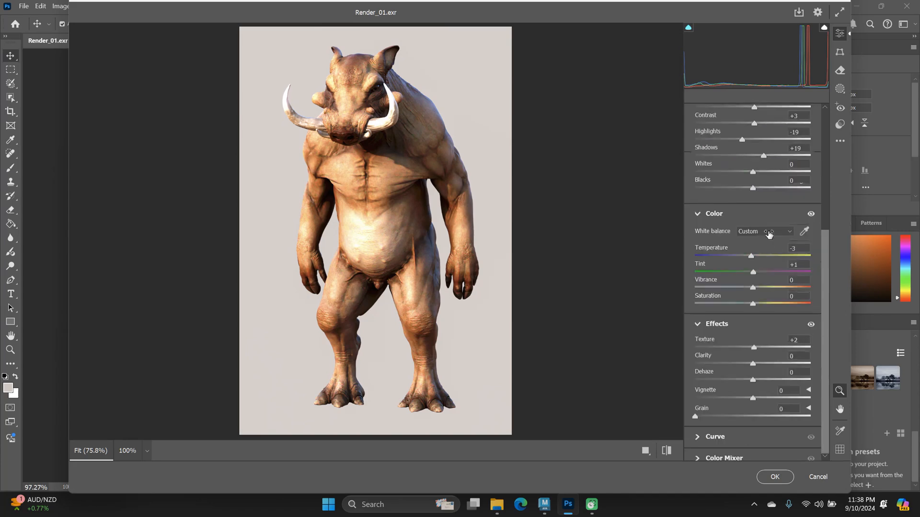
{"action": "scroll", "coordinate": [737, 162], "scroll_direction": "down", "scroll_amount": 5}
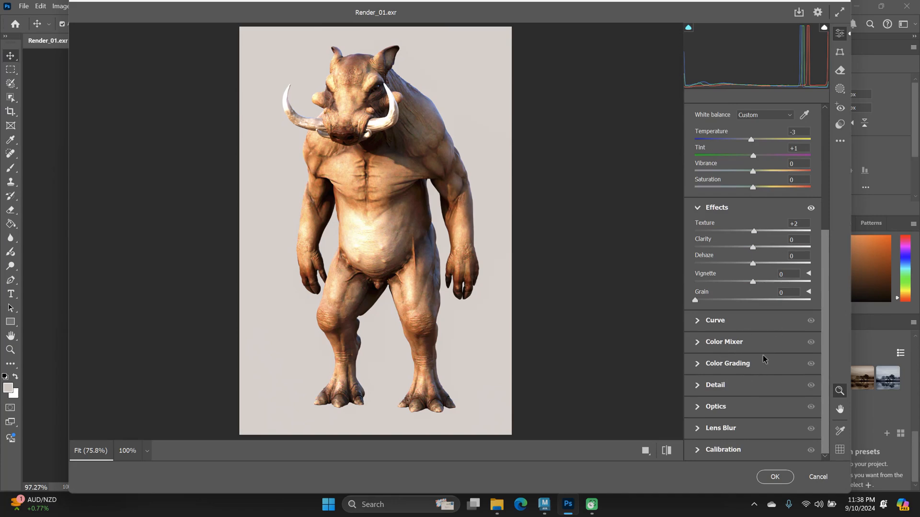
{"action": "left_click", "coordinate": [715, 386]}
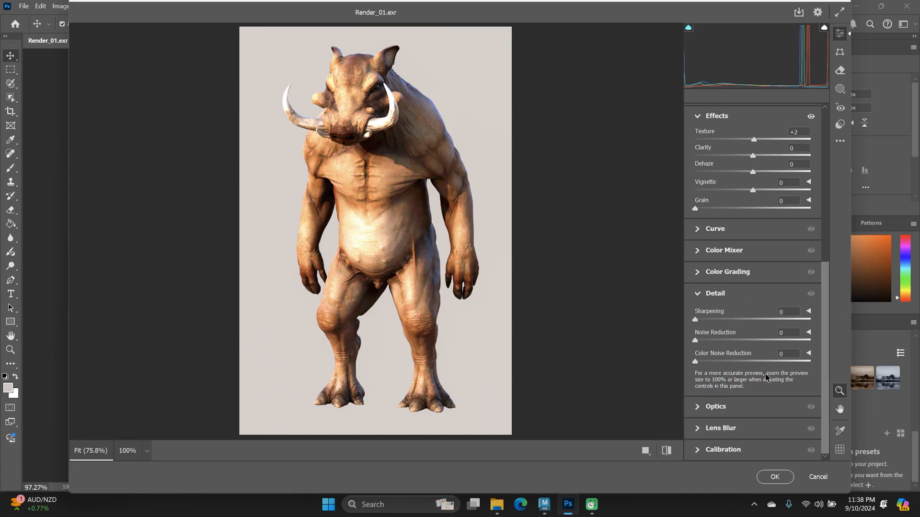
Set the Optics Vignette to -86, and try a slight Distortion before returning it to 0
{"action": "left_click", "coordinate": [719, 406]}
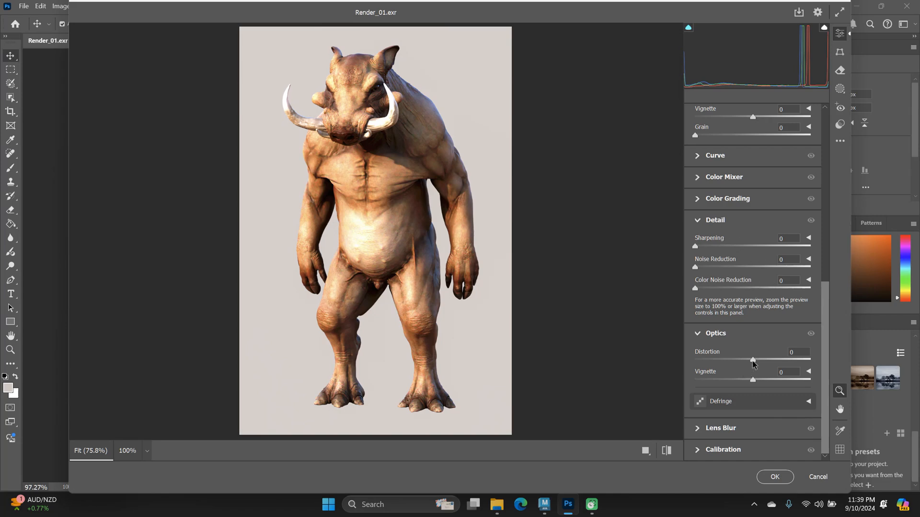
{"action": "left_click_drag", "start_coordinate": [753, 381], "coordinate": [703, 403]}
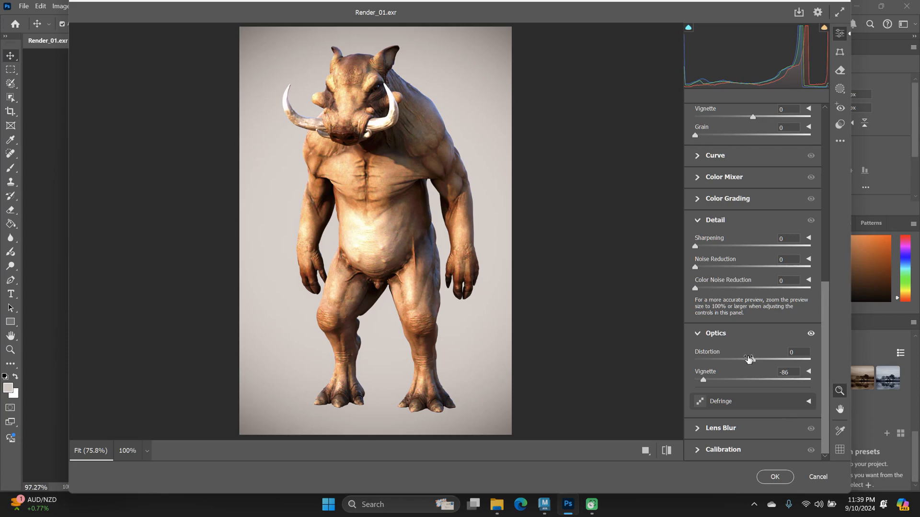
{"action": "mouse_move", "coordinate": [754, 361]}
{"action": "left_mouse_down"}
{"action": "mouse_move", "coordinate": [718, 360]}
{"action": "mouse_move", "coordinate": [743, 362]}
{"action": "mouse_move", "coordinate": [754, 374]}
{"action": "left_mouse_up"}
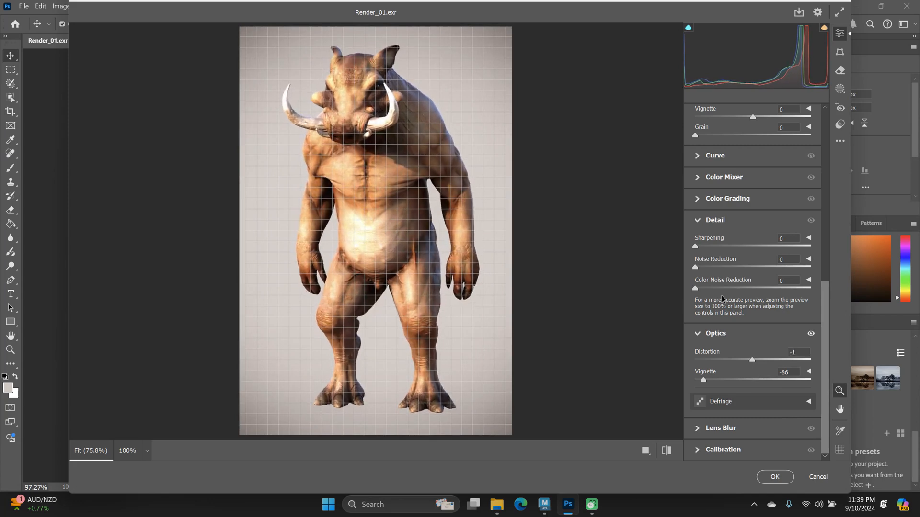
{"action": "key", "text": "ctrl+alt+0"}
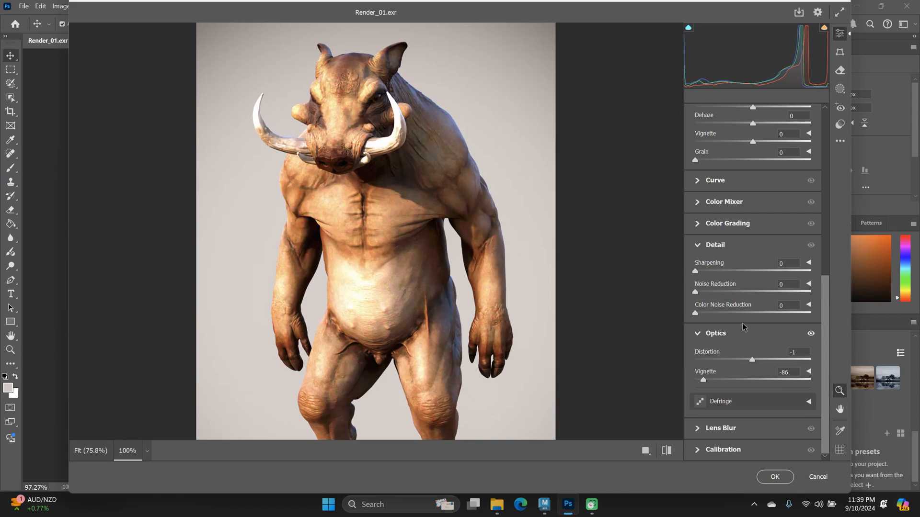
{"action": "left_click_drag", "start_coordinate": [748, 360], "coordinate": [752, 360]}
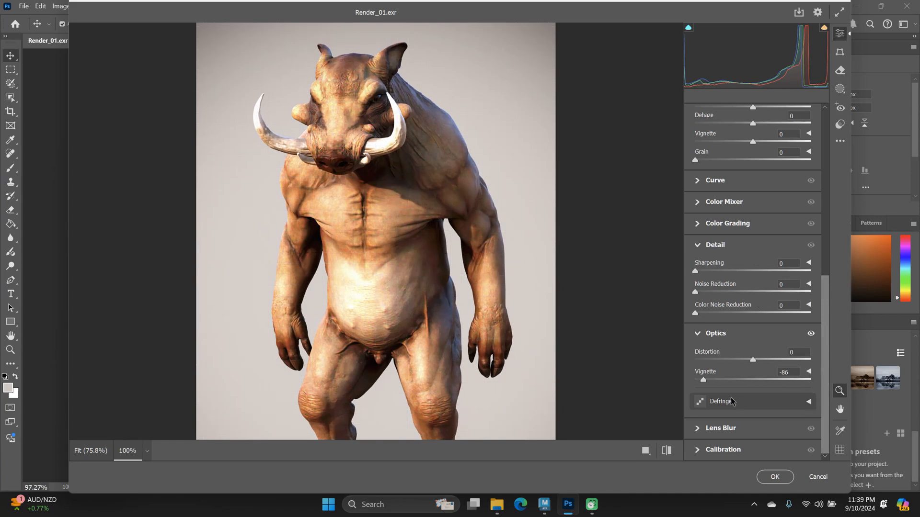
Expand the Defringe controls and examine the edges of the creature's head and shoulders up close for colour fringing
{"action": "left_click", "coordinate": [810, 401]}
{"action": "left_click_drag", "start_coordinate": [824, 376], "coordinate": [824, 376]}
{"action": "left_click_drag", "start_coordinate": [818, 424], "coordinate": [814, 448]}
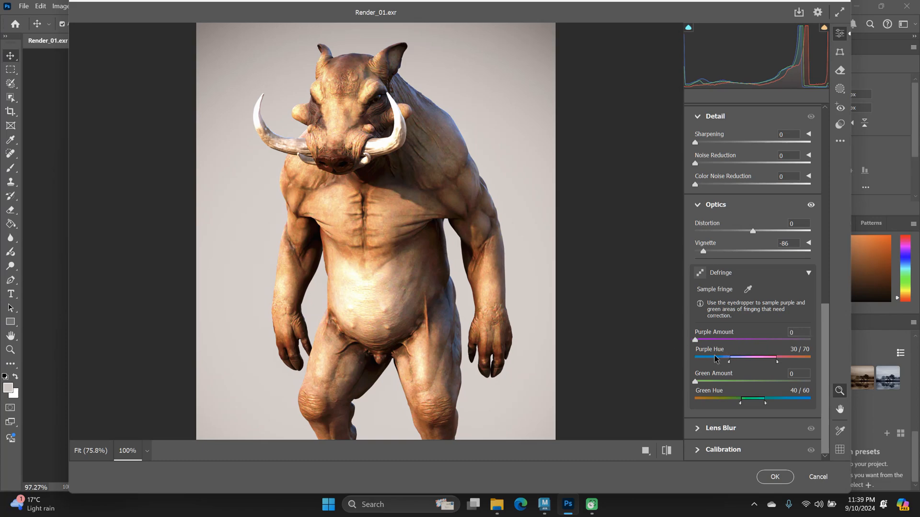
{"action": "key", "text": "space"}
{"action": "left_click_drag", "start_coordinate": [465, 164], "coordinate": [462, 200]}
{"action": "key", "text": "space"}
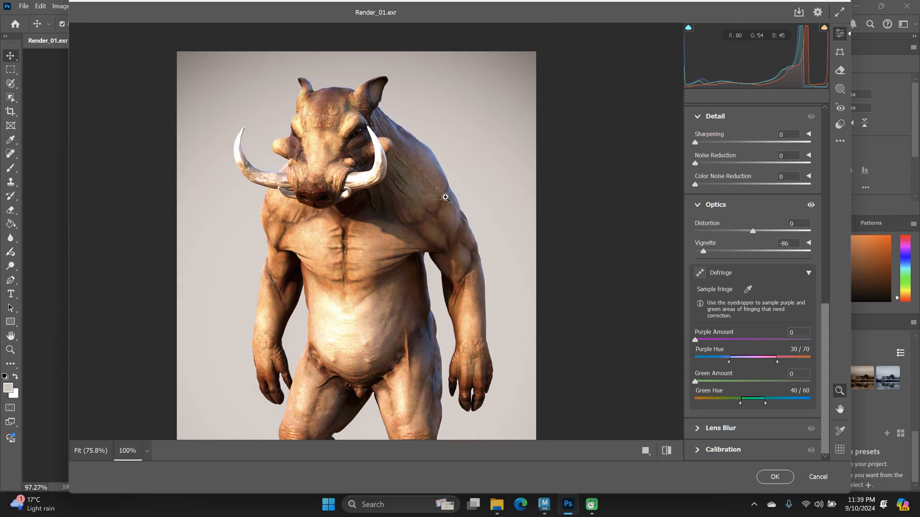
{"action": "key", "text": "space"}
{"action": "left_click_drag", "start_coordinate": [467, 192], "coordinate": [458, 203]}
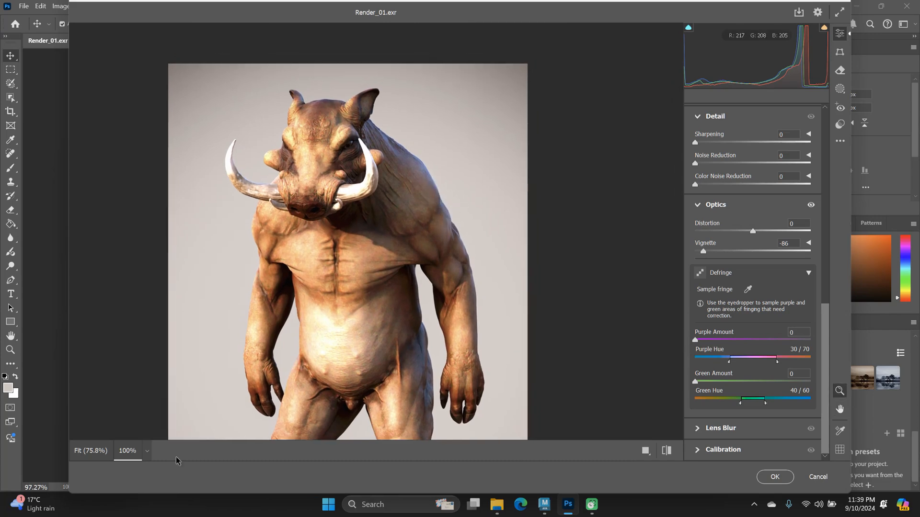
{"action": "left_click", "coordinate": [147, 451]}
{"action": "left_click", "coordinate": [173, 387]}
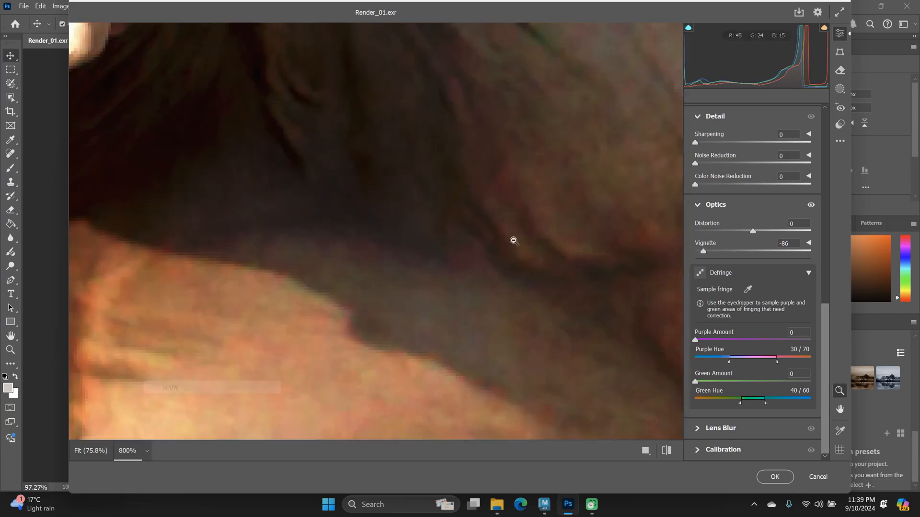
{"action": "scroll", "coordinate": [560, 191], "scroll_direction": "up", "scroll_amount": 10}
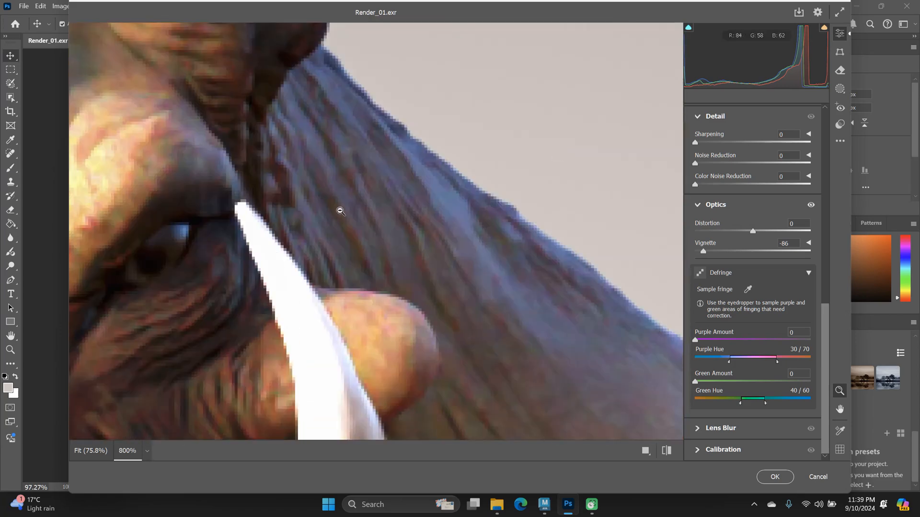
{"action": "left_click_drag", "start_coordinate": [266, 114], "coordinate": [243, 98]}
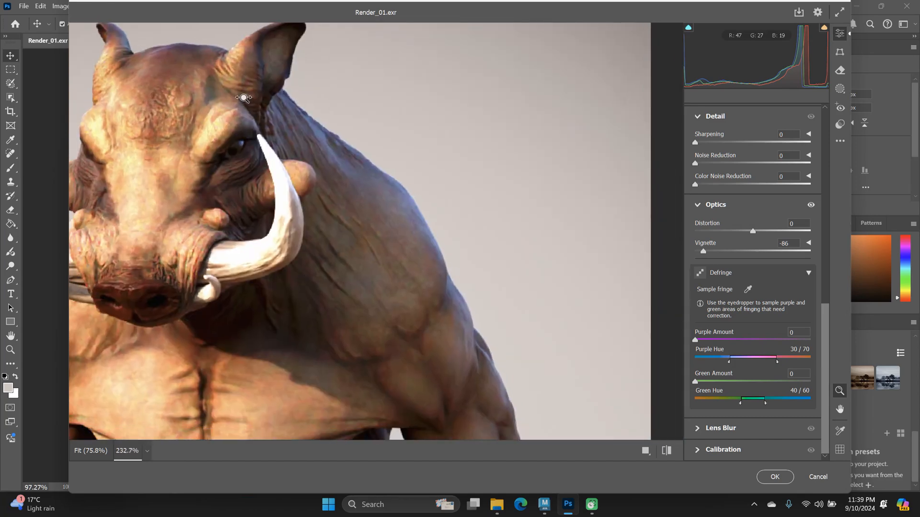
{"action": "right_click", "coordinate": [244, 100]}
{"action": "left_click", "coordinate": [207, 96]}
{"action": "left_click", "coordinate": [219, 103]}
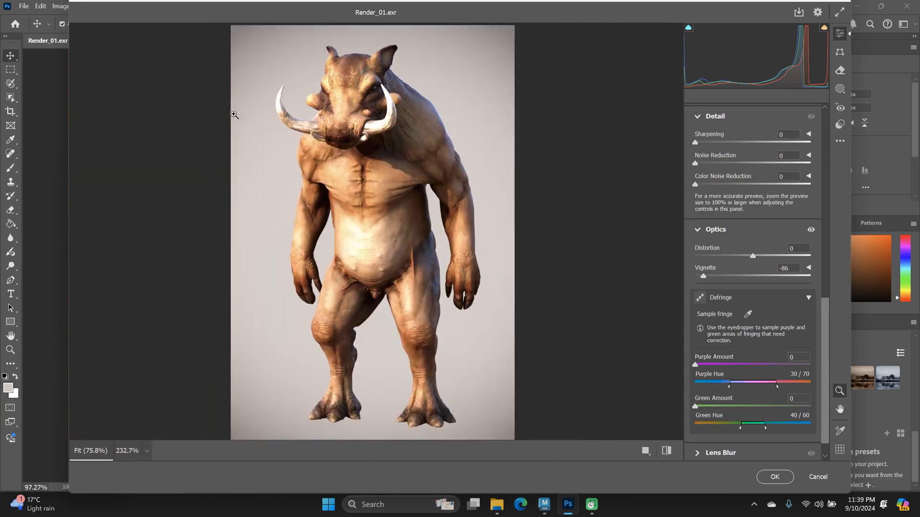
{"action": "left_click", "coordinate": [369, 99]}
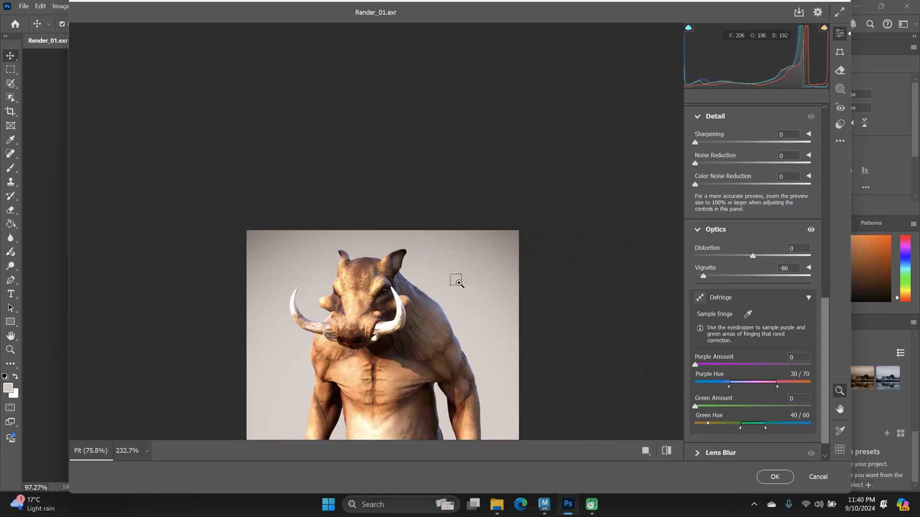
{"action": "left_click_drag", "start_coordinate": [459, 282], "coordinate": [456, 284]}
{"action": "right_click", "coordinate": [307, 271]}
{"action": "left_click_drag", "start_coordinate": [300, 269], "coordinate": [439, 291]}
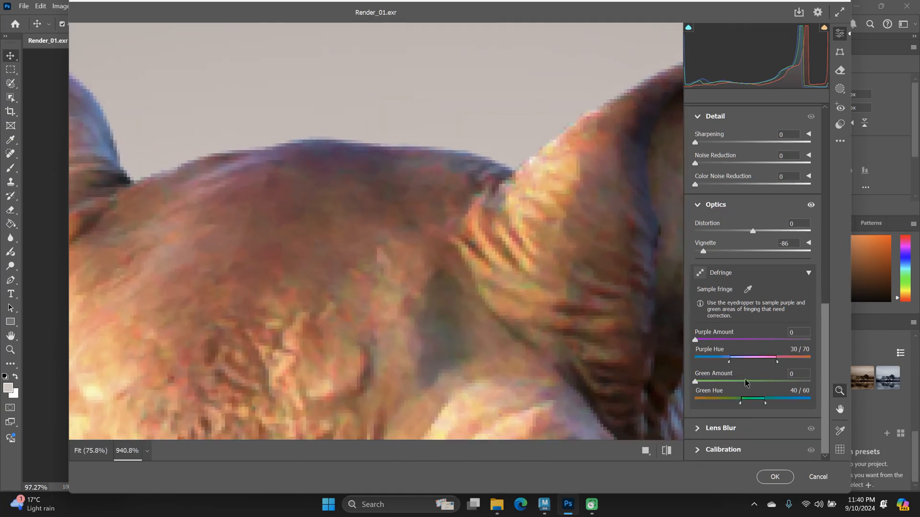
Set the Defringe Purple Amount to 5 and Green Amount to 6
{"action": "left_click_drag", "start_coordinate": [727, 341], "coordinate": [677, 341]}
{"action": "left_click_drag", "start_coordinate": [808, 352], "coordinate": [767, 353]}
{"action": "left_click_drag", "start_coordinate": [695, 382], "coordinate": [755, 381]}
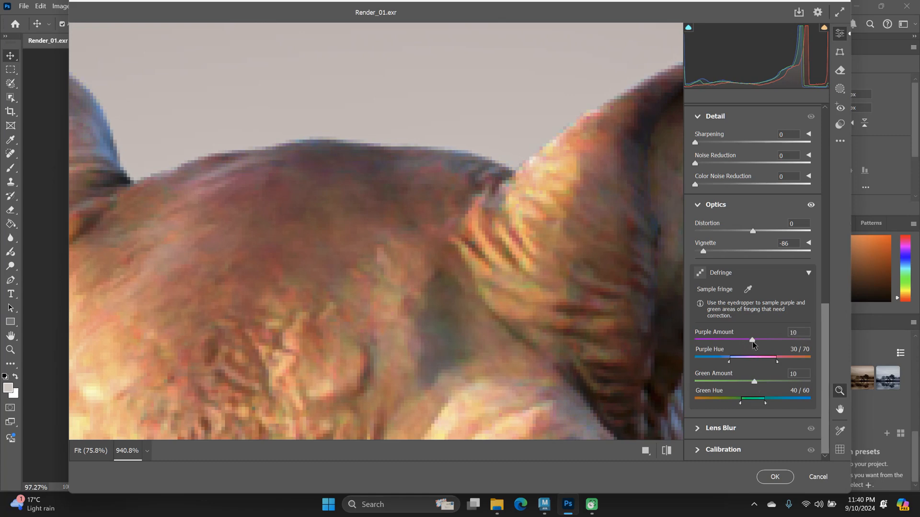
{"action": "left_click_drag", "start_coordinate": [732, 344], "coordinate": [765, 345]}
{"action": "left_click", "coordinate": [316, 252], "text": "alt"}
{"action": "left_click_drag", "start_coordinate": [752, 340], "coordinate": [726, 343]}
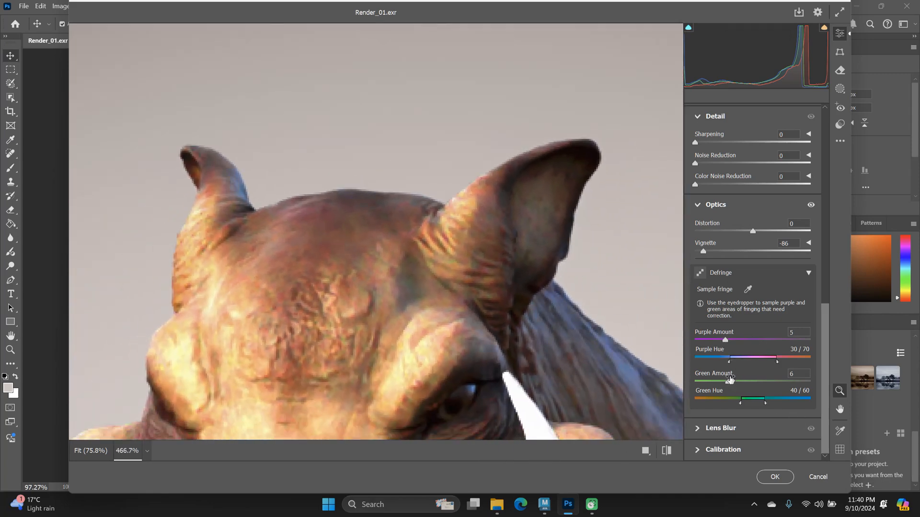
{"action": "left_click", "coordinate": [520, 212], "text": "alt"}
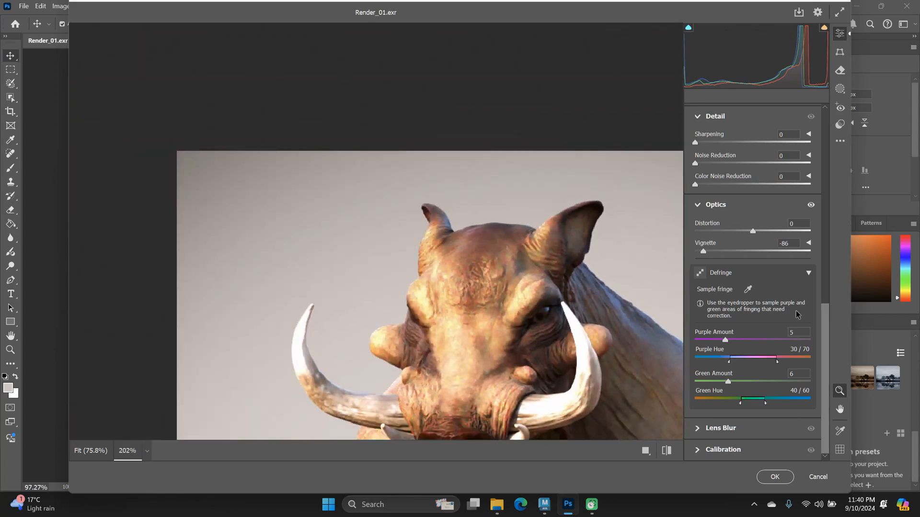
Review the Lens Blur and Calibration controls and check the whole graded image fitted in the preview
{"action": "left_click", "coordinate": [720, 434]}
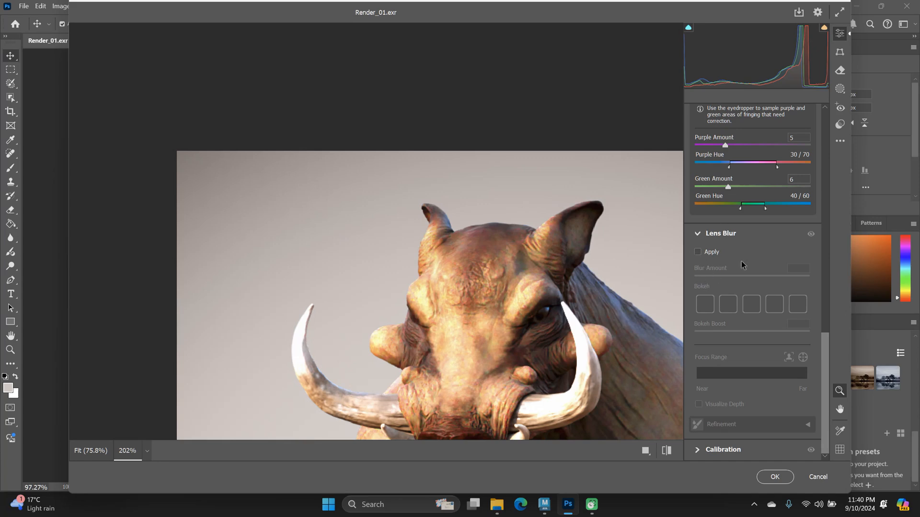
{"action": "scroll", "coordinate": [572, 233], "scroll_direction": "down", "scroll_amount": 7}
{"action": "scroll", "coordinate": [572, 233], "scroll_direction": "up", "scroll_amount": 4}
{"action": "left_click_drag", "start_coordinate": [571, 233], "coordinate": [542, 234]}
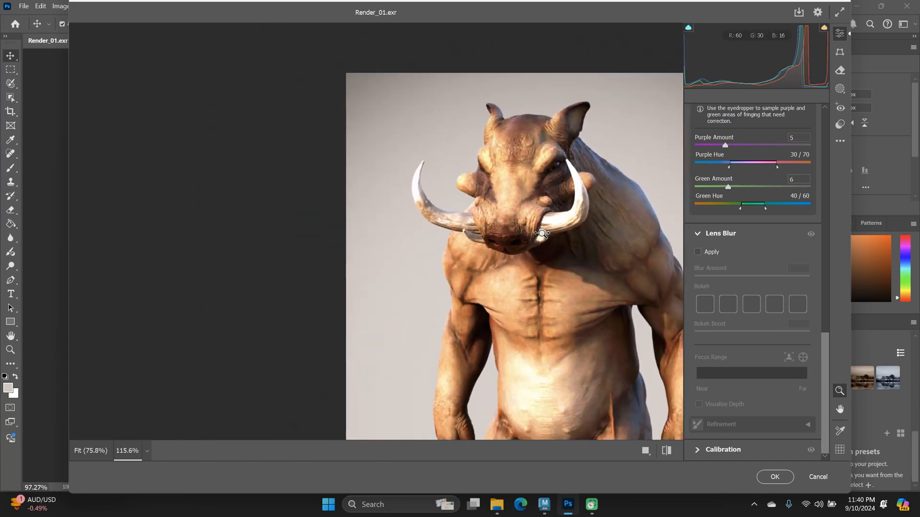
{"action": "right_click", "coordinate": [575, 171]}
{"action": "left_click", "coordinate": [333, 377]}
{"action": "left_click", "coordinate": [91, 451]}
{"action": "key", "text": "space"}
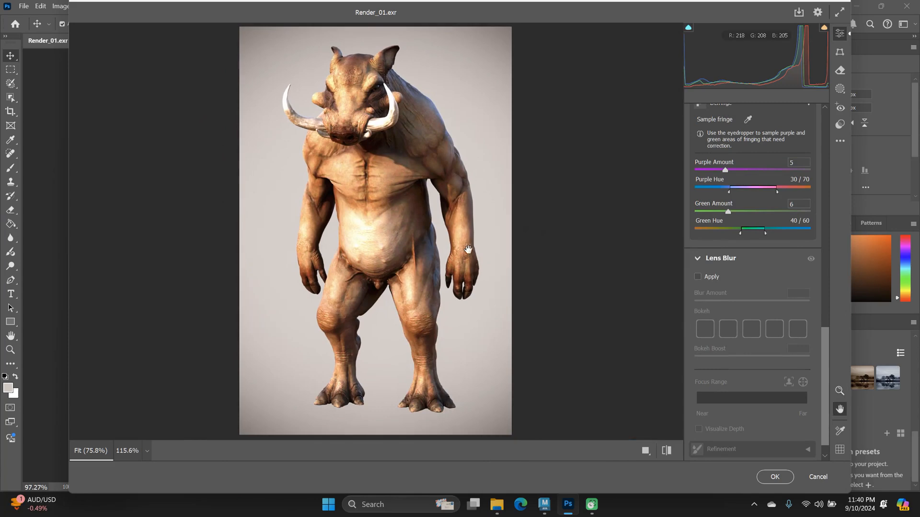
{"action": "scroll", "coordinate": [755, 333], "scroll_direction": "down", "scroll_amount": 1}
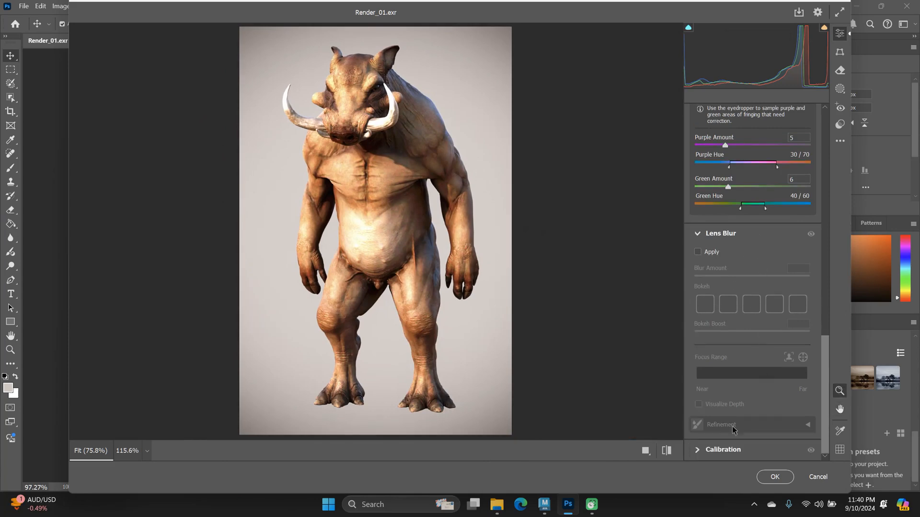
{"action": "left_click", "coordinate": [713, 456]}
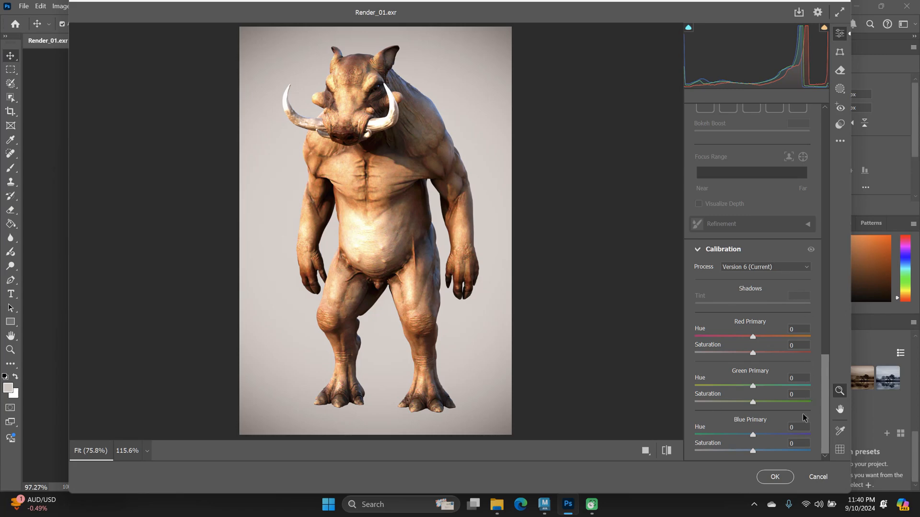
{"action": "left_click_drag", "start_coordinate": [823, 396], "coordinate": [818, 126]}
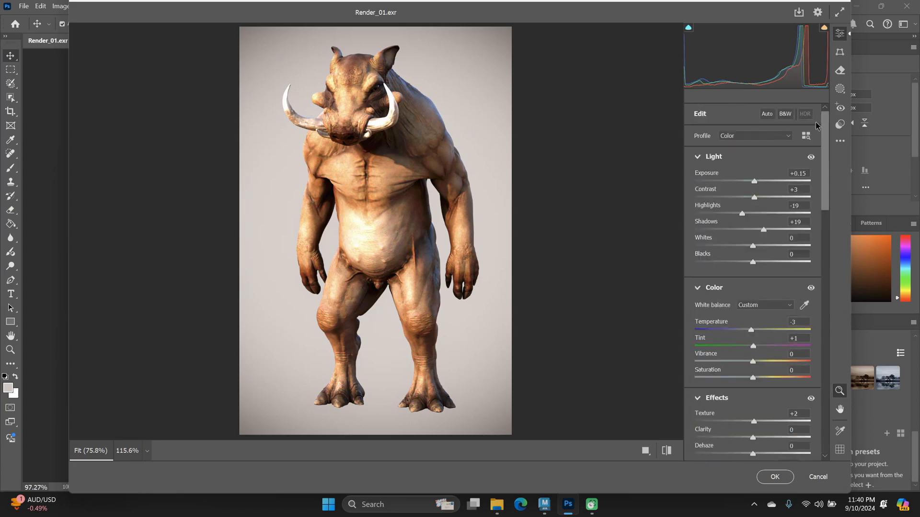
Review Camera Raw's Geometry and Remove controls, and undo the stray Remove stroke made on the creature's body
{"action": "left_click", "coordinate": [842, 55]}
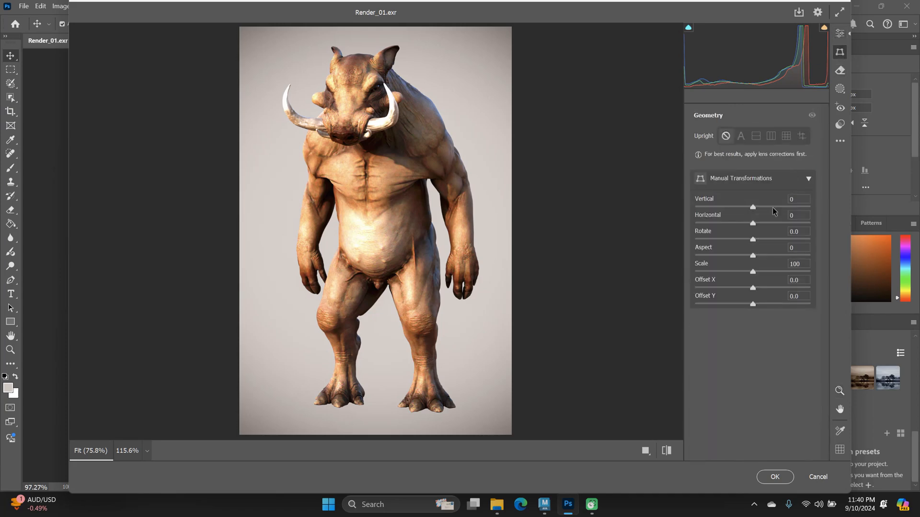
{"action": "left_click", "coordinate": [841, 71]}
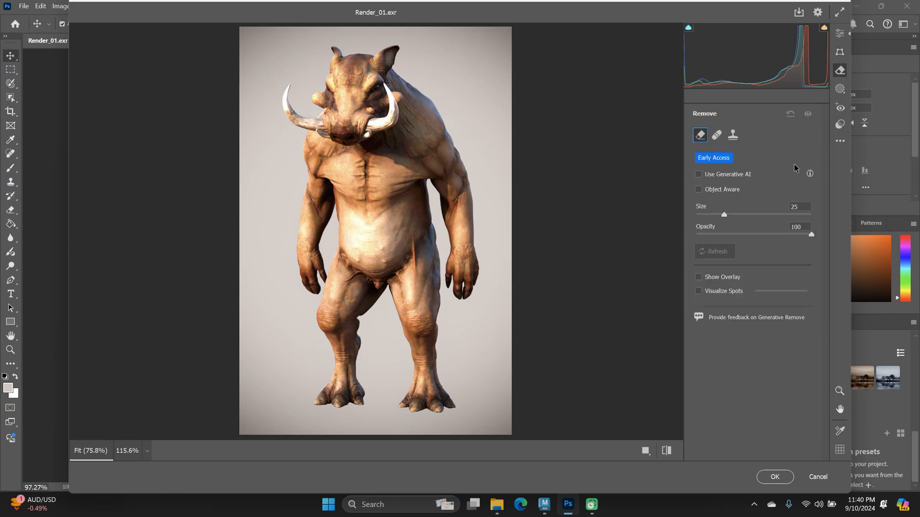
{"action": "key", "text": "space"}
{"action": "mouse_move", "coordinate": [387, 213]}
{"action": "left_mouse_down"}
{"action": "mouse_move", "coordinate": [337, 211]}
{"action": "mouse_move", "coordinate": [399, 214]}
{"action": "left_mouse_up"}
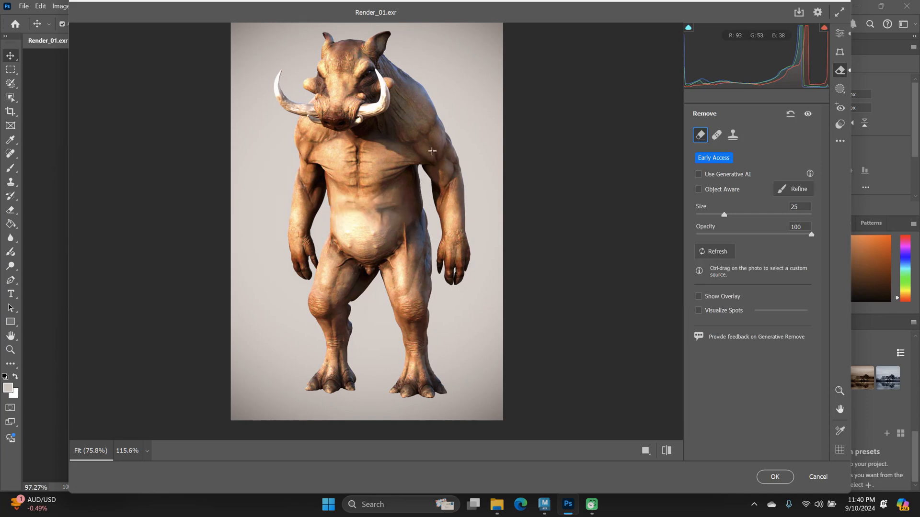
{"action": "key", "text": "ctrl+z"}
Enlarge the Remove brush to 70 and magnify the preview to 400% on the creature's belly
{"action": "key", "text": "]"}
{"action": "key", "text": "]"}
{"action": "key", "text": "]"}
{"action": "key", "text": "]"}
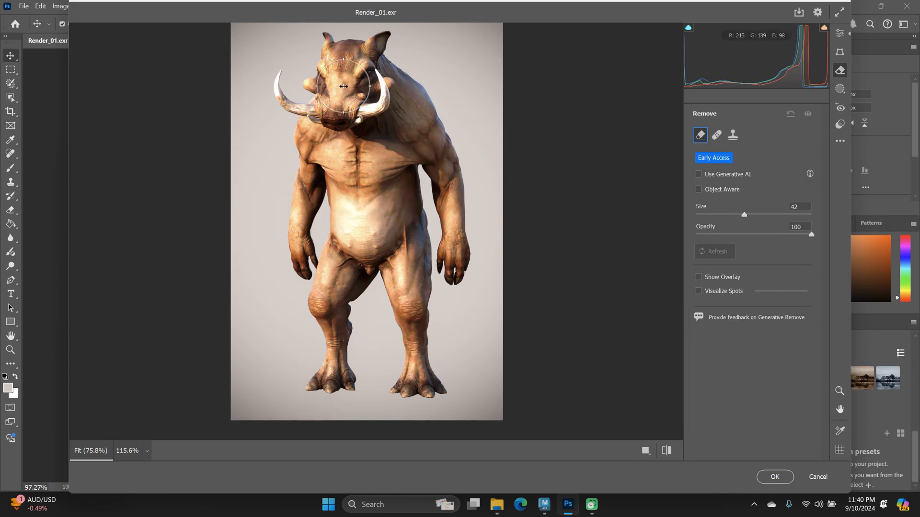
{"action": "left_click", "coordinate": [148, 451]}
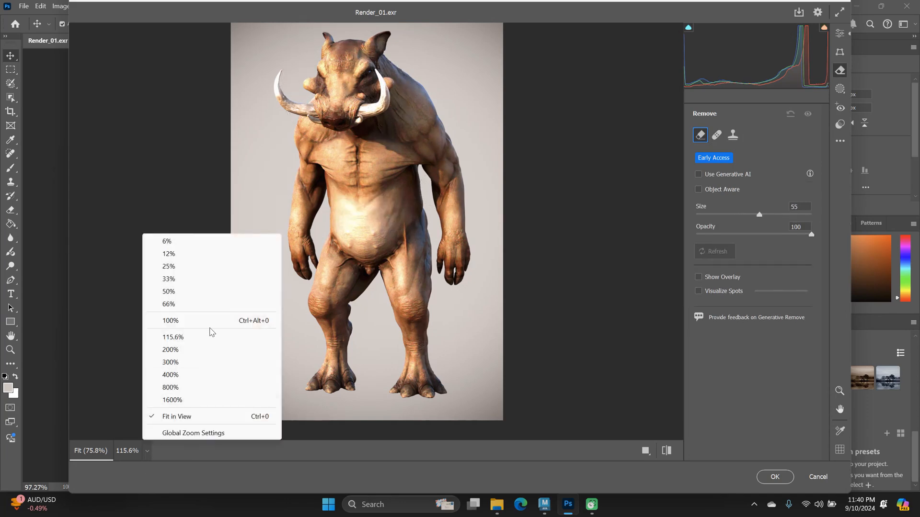
{"action": "left_click", "coordinate": [171, 375]}
{"action": "key", "text": "]"}
{"action": "key", "text": "]"}
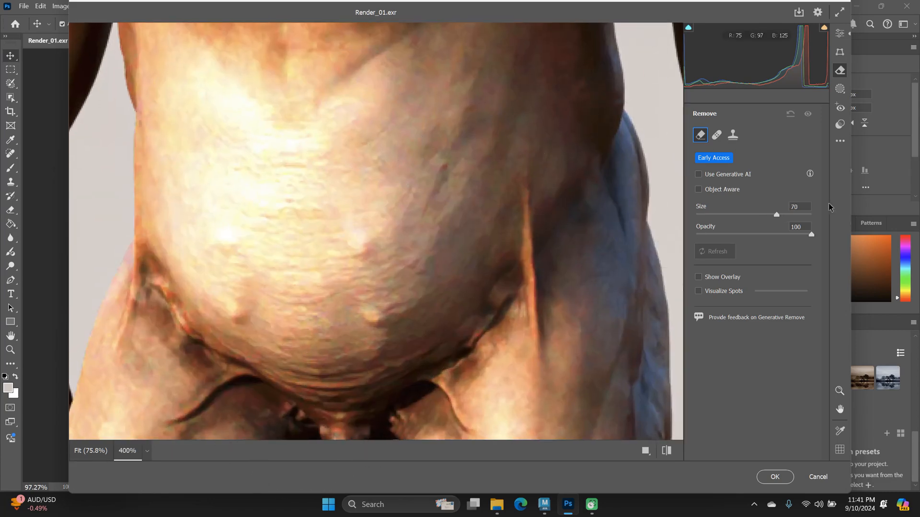
Open the Masking tools, view the first chapters of the masking tutorial, and exit the tour
{"action": "left_click", "coordinate": [839, 90]}
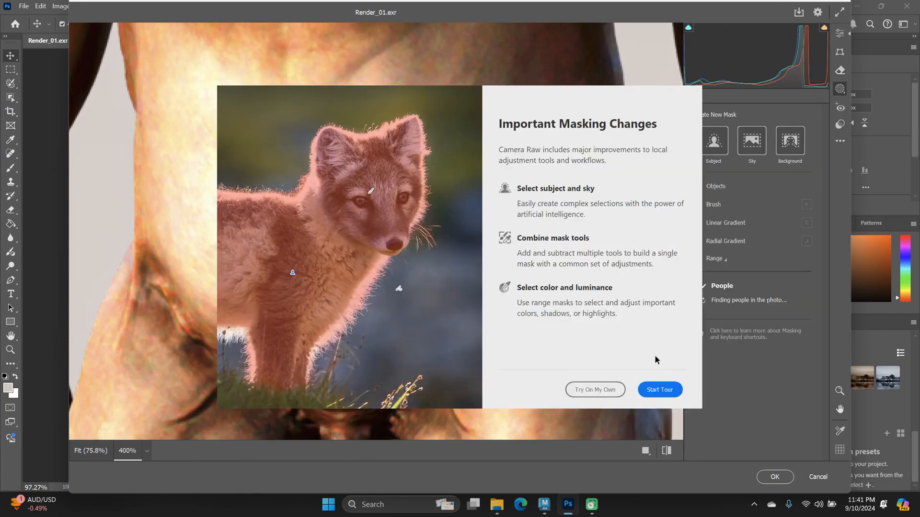
{"action": "left_click", "coordinate": [661, 392]}
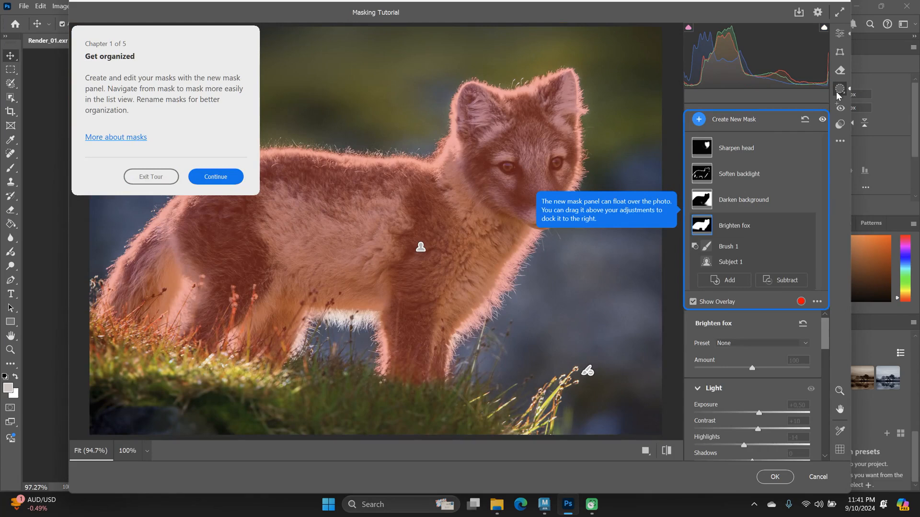
{"action": "left_click", "coordinate": [224, 178]}
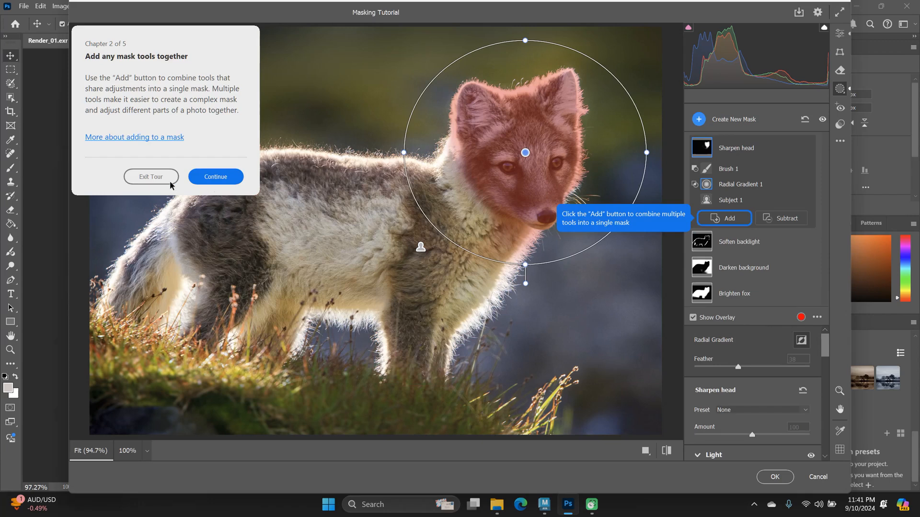
{"action": "left_click", "coordinate": [231, 182]}
{"action": "left_click", "coordinate": [164, 181]}
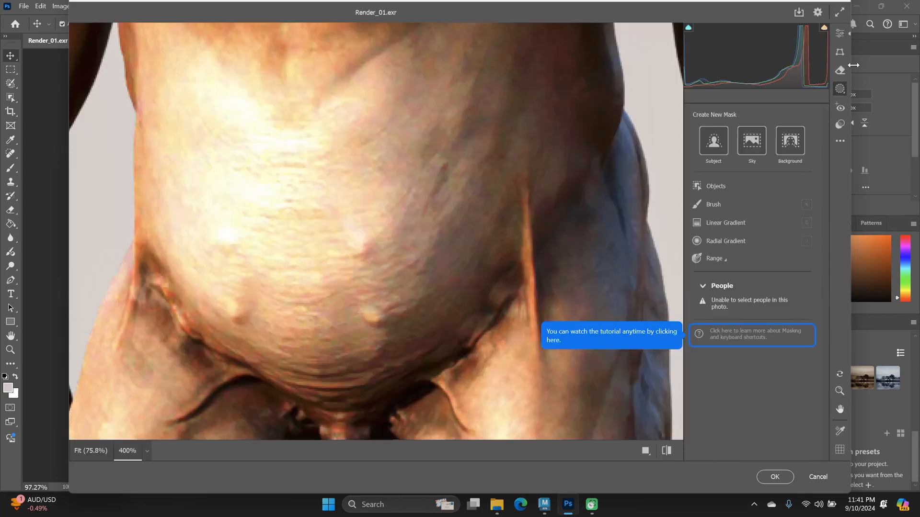
Apply the Camera Raw grade to Layer 3 and compare the image with and without that layer
{"action": "left_click", "coordinate": [775, 477]}
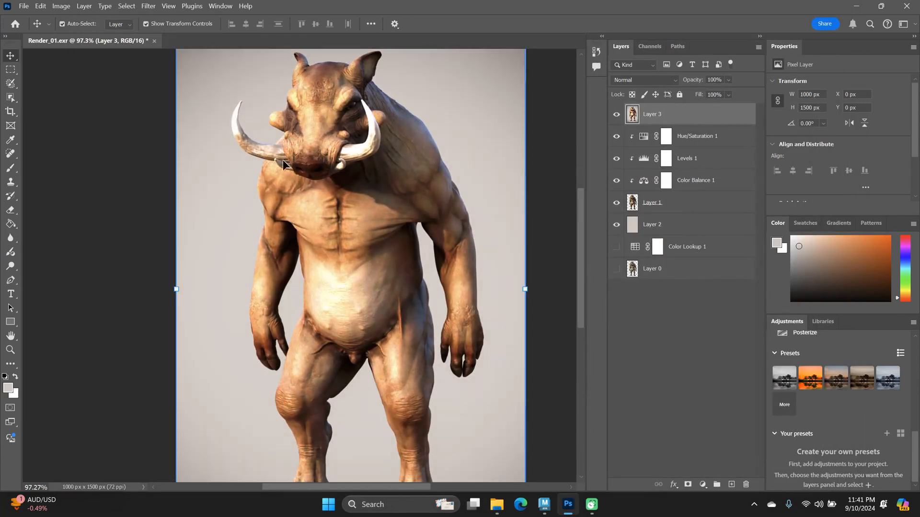
{"action": "left_click", "coordinate": [616, 115]}
{"action": "left_click", "coordinate": [616, 115]}
{"action": "left_click", "coordinate": [617, 115]}
{"action": "left_click", "coordinate": [617, 115]}
{"action": "left_click", "coordinate": [617, 115]}
{"action": "left_click", "coordinate": [617, 115]}
{"action": "left_click", "coordinate": [616, 115]}
{"action": "left_click", "coordinate": [617, 115]}
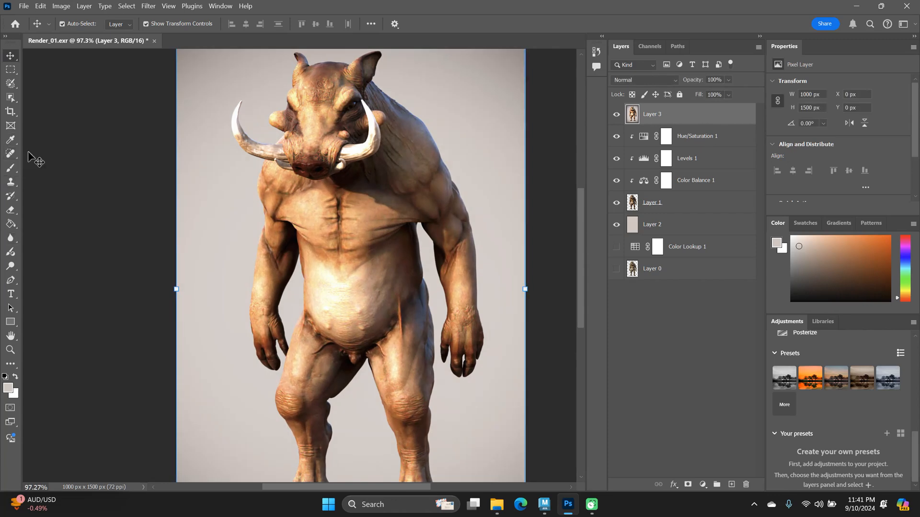
Inspect the graded creature up close from the head down to the feet and back up to the face
{"action": "left_click_drag", "start_coordinate": [271, 97], "coordinate": [239, 181]}
{"action": "left_click_drag", "start_coordinate": [277, 126], "coordinate": [415, 152]}
{"action": "left_click_drag", "start_coordinate": [444, 305], "coordinate": [380, 154]}
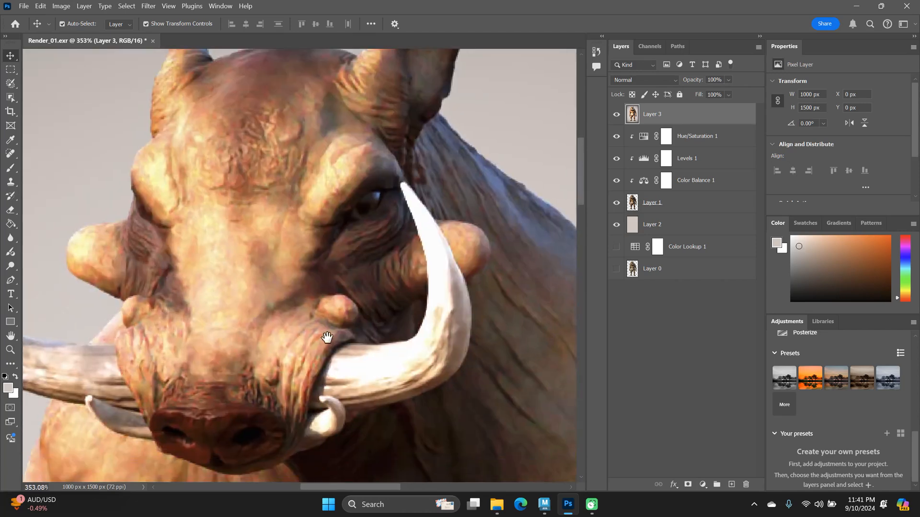
{"action": "left_click_drag", "start_coordinate": [327, 335], "coordinate": [261, 135]}
{"action": "scroll", "coordinate": [261, 136], "scroll_direction": "down", "scroll_amount": 10}
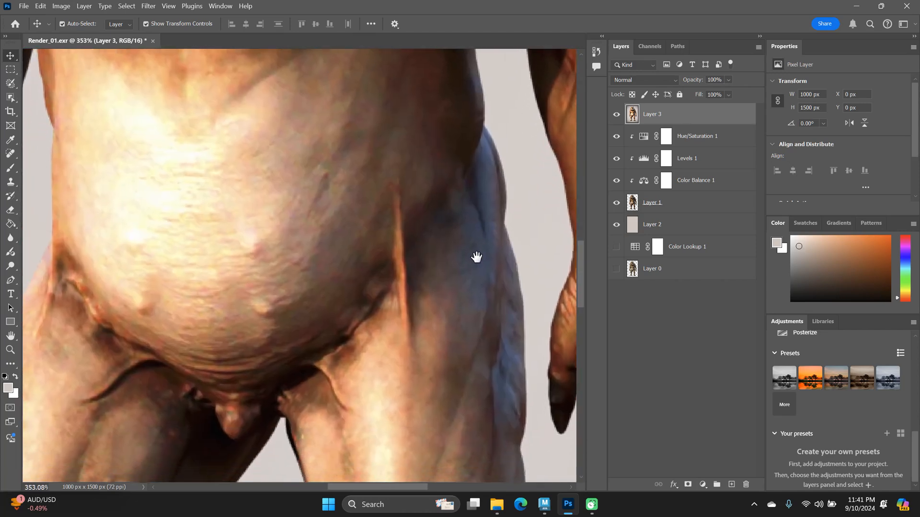
{"action": "left_click_drag", "start_coordinate": [477, 258], "coordinate": [335, 168]}
{"action": "scroll", "coordinate": [386, 214], "scroll_direction": "down", "scroll_amount": 10}
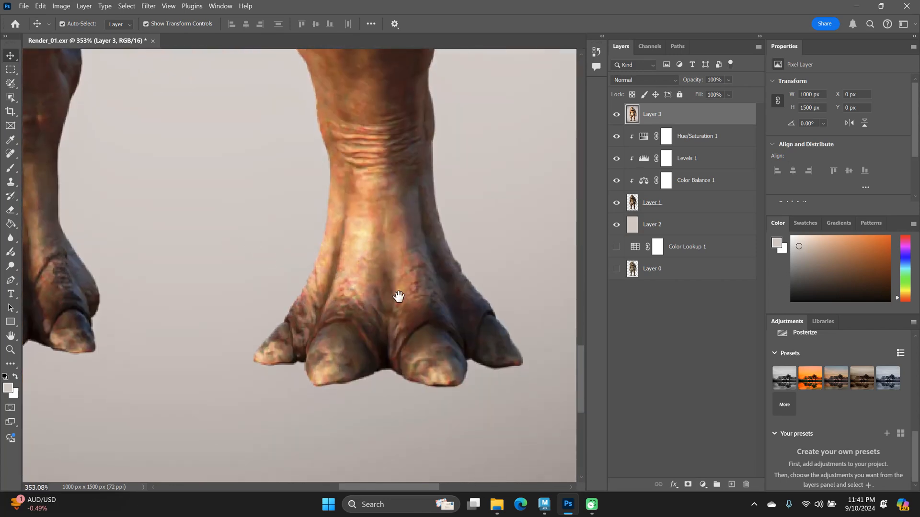
{"action": "scroll", "coordinate": [386, 289], "scroll_direction": "left", "scroll_amount": 5}
{"action": "scroll", "coordinate": [345, 269], "scroll_direction": "up", "scroll_amount": 10}
{"action": "scroll", "coordinate": [294, 167], "scroll_direction": "up", "scroll_amount": 3}
{"action": "scroll", "coordinate": [259, 319], "scroll_direction": "down", "scroll_amount": 6}
{"action": "scroll", "coordinate": [397, 179], "scroll_direction": "up", "scroll_amount": 9}
{"action": "scroll", "coordinate": [418, 170], "scroll_direction": "up", "scroll_amount": 8}
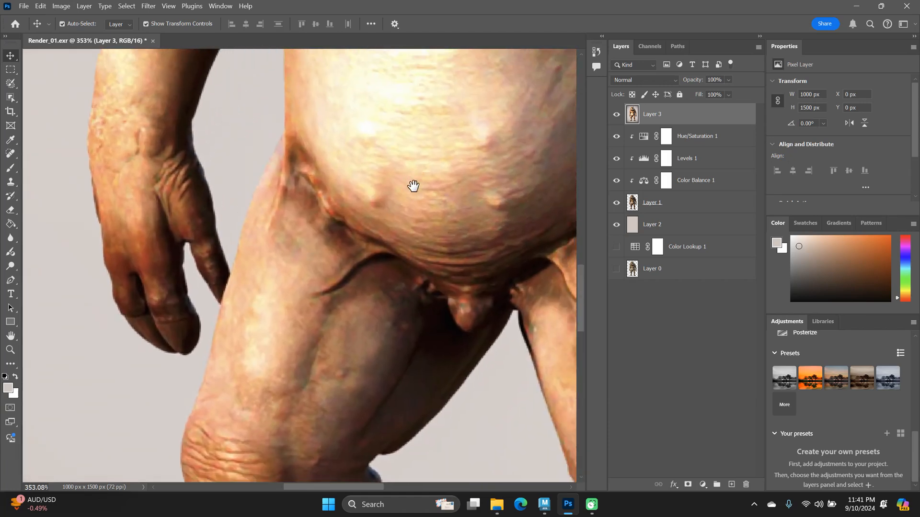
{"action": "scroll", "coordinate": [423, 337], "scroll_direction": "up", "scroll_amount": 10}
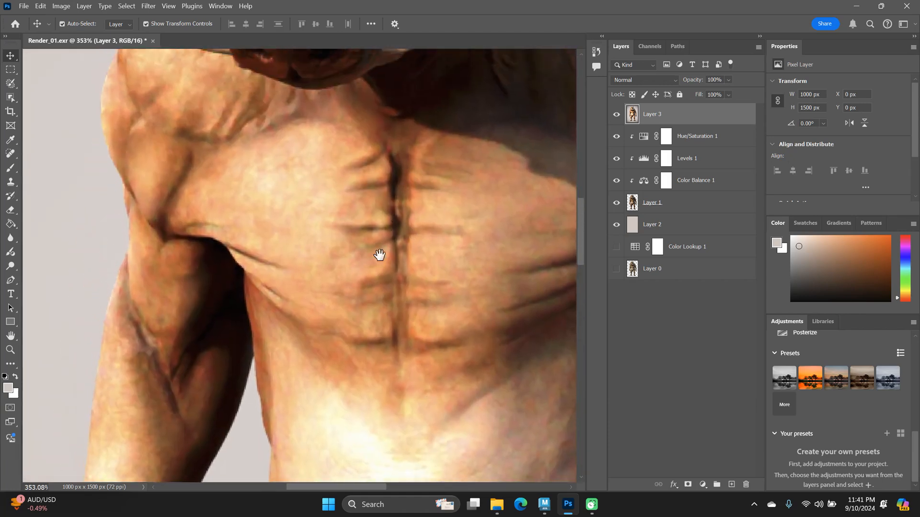
{"action": "scroll", "coordinate": [324, 341], "scroll_direction": "up", "scroll_amount": 10}
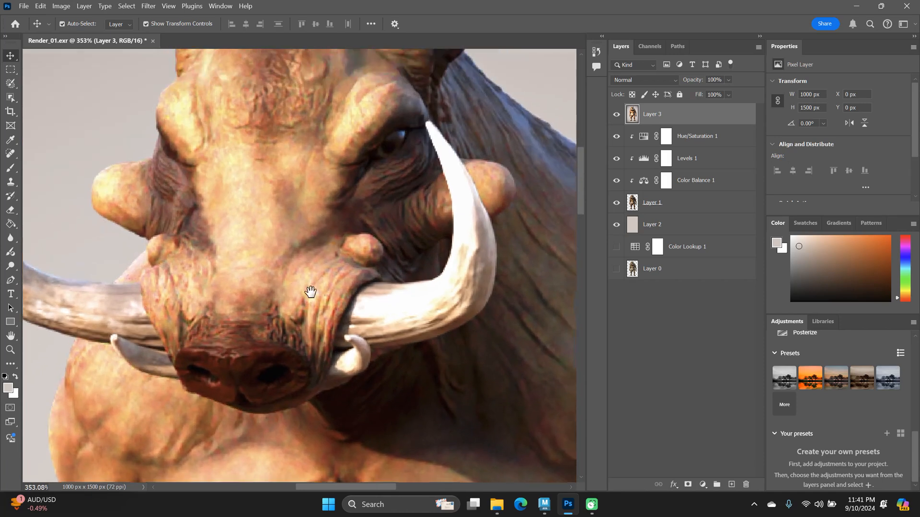
Examine the crown of the creature's head and its ears at high magnification for small blemishes
{"action": "scroll", "coordinate": [304, 222], "scroll_direction": "right", "scroll_amount": 5}
{"action": "left_click_drag", "start_coordinate": [292, 236], "coordinate": [377, 300]}
{"action": "left_click_drag", "start_coordinate": [238, 230], "coordinate": [221, 183]}
{"action": "left_click_drag", "start_coordinate": [226, 168], "coordinate": [297, 202]}
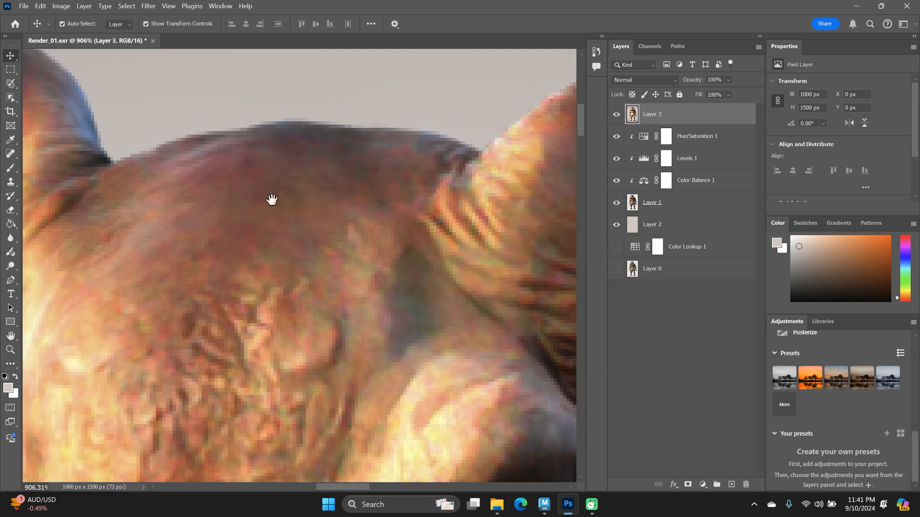
{"action": "scroll", "coordinate": [324, 207], "scroll_direction": "down", "scroll_amount": 6}
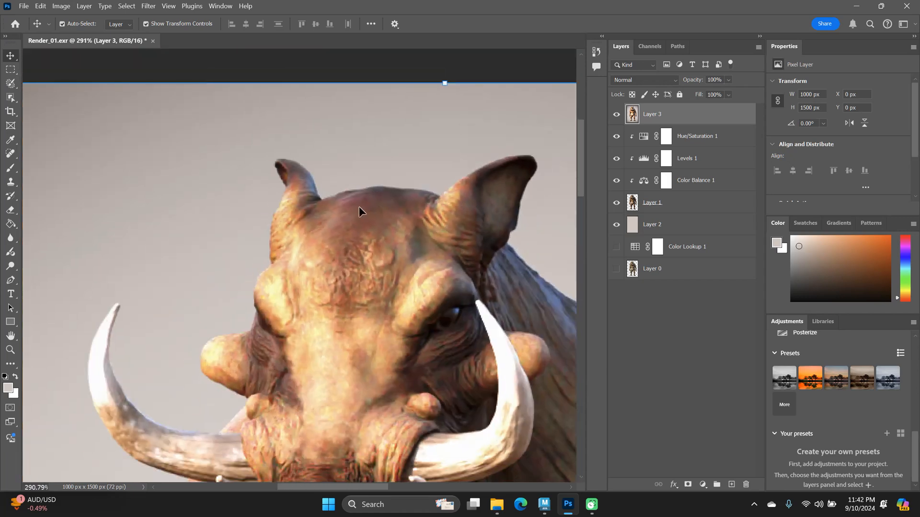
{"action": "left_click_drag", "start_coordinate": [369, 214], "coordinate": [408, 194]}
{"action": "left_click_drag", "start_coordinate": [347, 198], "coordinate": [323, 236]}
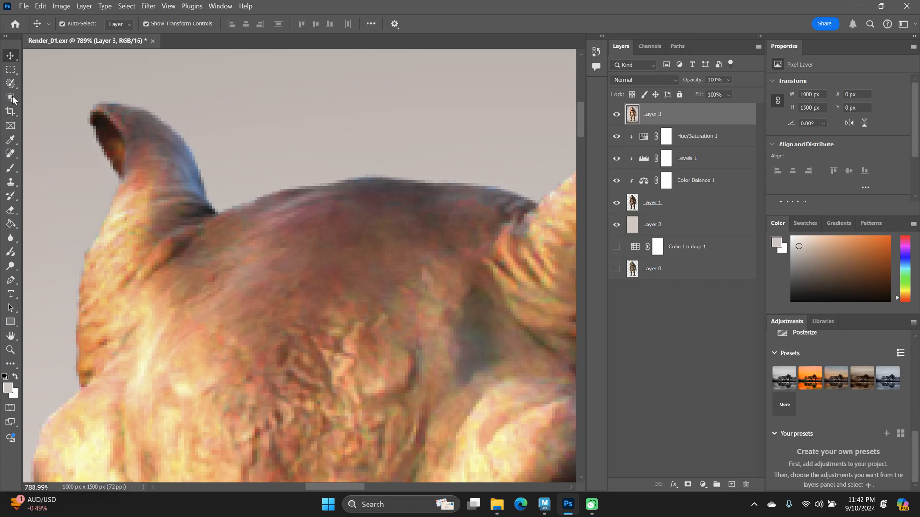
Try to heal a spot on the crown of the head with a size 10 Spot Healing Brush
{"action": "left_click", "coordinate": [10, 153]}
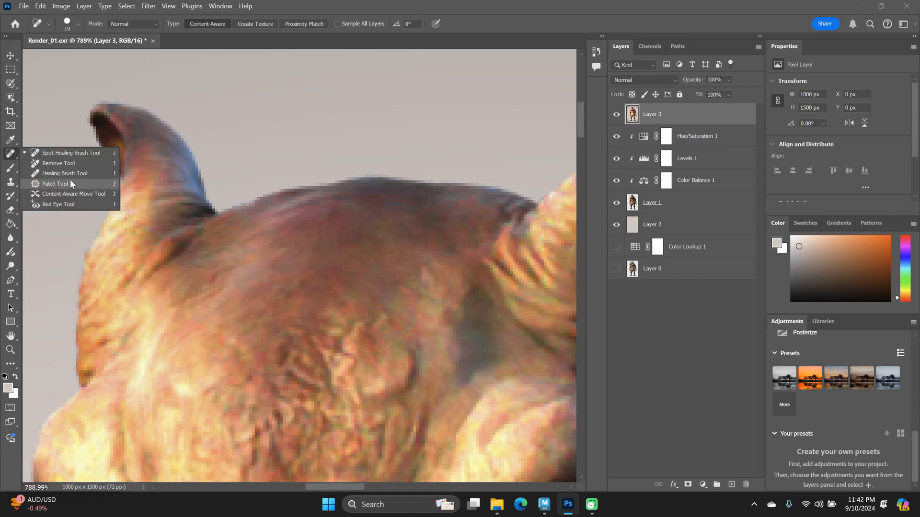
{"action": "left_click", "coordinate": [79, 153]}
{"action": "key", "text": "bracketleft"}
{"action": "key", "text": "bracketleft"}
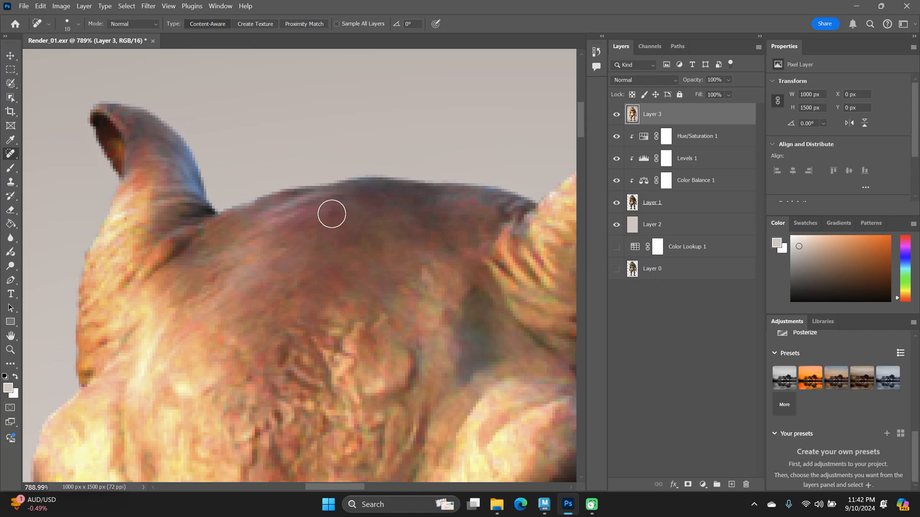
{"action": "left_click", "coordinate": [332, 214]}
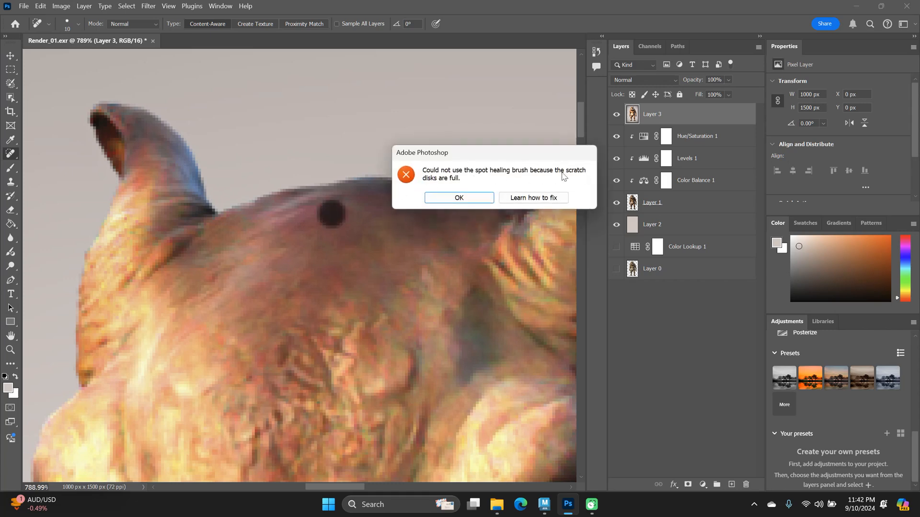
{"action": "left_click", "coordinate": [469, 197]}
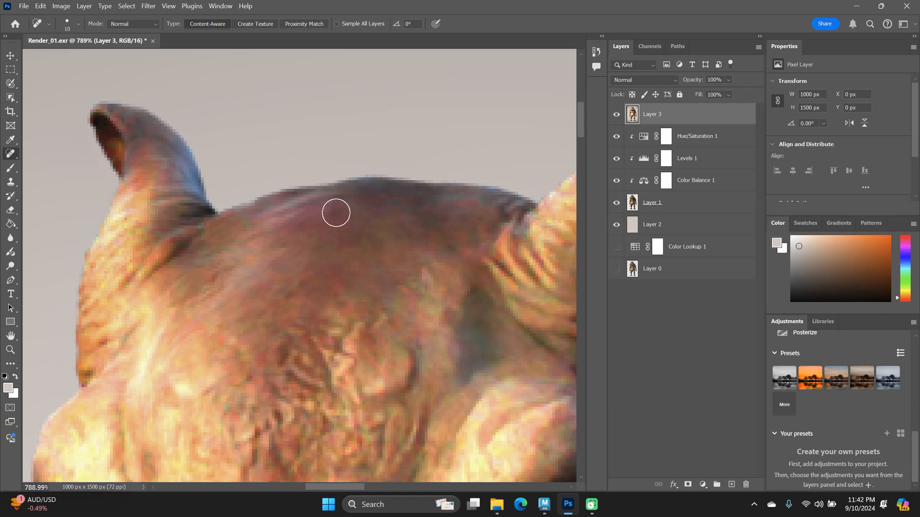
Try to patch a small area on the crown with the Patch Tool, and clear the selection
{"action": "right_click", "coordinate": [9, 153]}
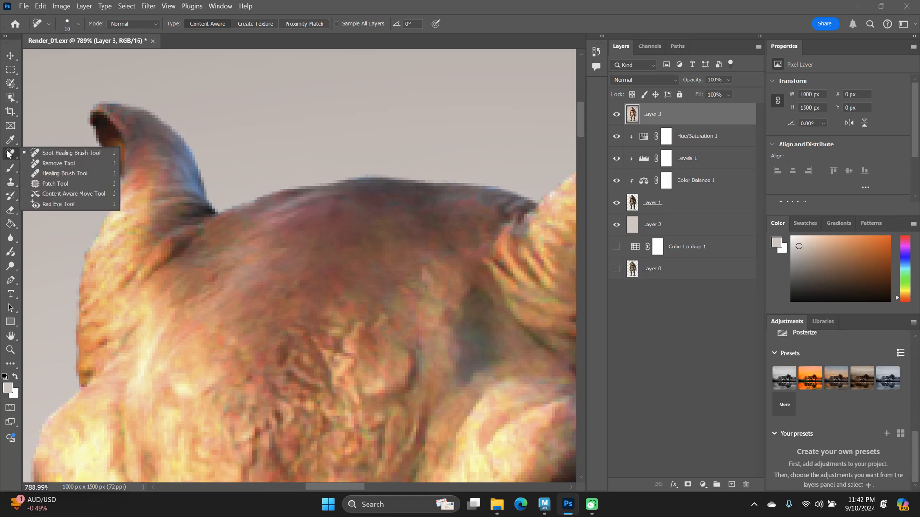
{"action": "left_click", "coordinate": [53, 185]}
{"action": "mouse_move", "coordinate": [353, 201]}
{"action": "left_mouse_down"}
{"action": "mouse_move", "coordinate": [334, 196]}
{"action": "mouse_move", "coordinate": [322, 210]}
{"action": "mouse_move", "coordinate": [299, 268]}
{"action": "mouse_move", "coordinate": [312, 281]}
{"action": "mouse_move", "coordinate": [349, 200]}
{"action": "mouse_move", "coordinate": [378, 220]}
{"action": "left_mouse_up"}
{"action": "key", "text": "ctrl+d"}
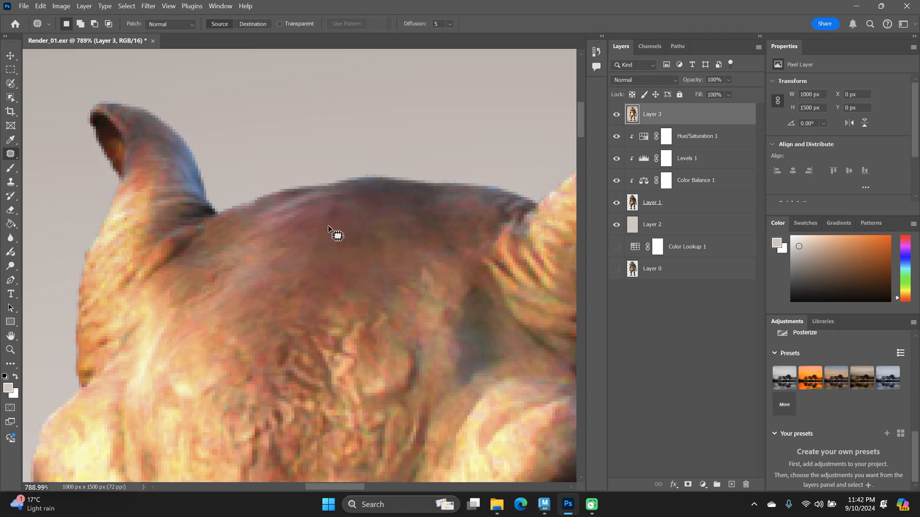
{"action": "left_click_drag", "start_coordinate": [321, 222], "coordinate": [323, 228]}
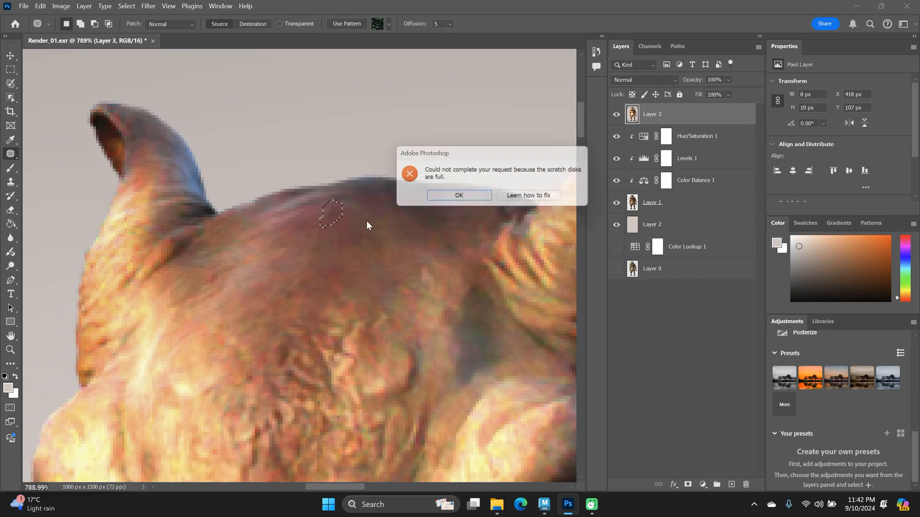
{"action": "left_click", "coordinate": [479, 202]}
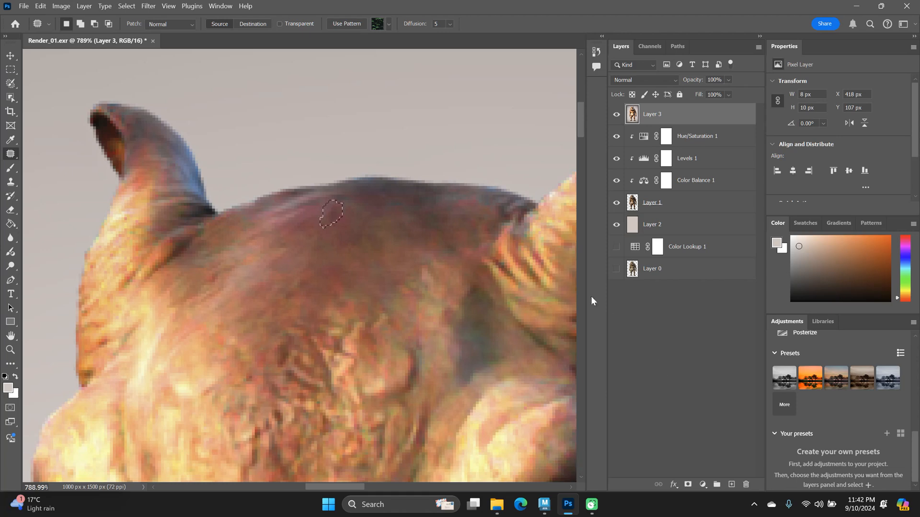
{"action": "key", "text": "v"}
{"action": "left_click_drag", "start_coordinate": [435, 188], "coordinate": [401, 158]}
{"action": "key", "text": "ctrl+d"}
{"action": "left_click_drag", "start_coordinate": [505, 194], "coordinate": [459, 229]}
{"action": "mouse_move", "coordinate": [423, 207]}
{"action": "left_mouse_down"}
{"action": "mouse_move", "coordinate": [431, 212]}
{"action": "mouse_move", "coordinate": [421, 221]}
{"action": "left_mouse_up"}
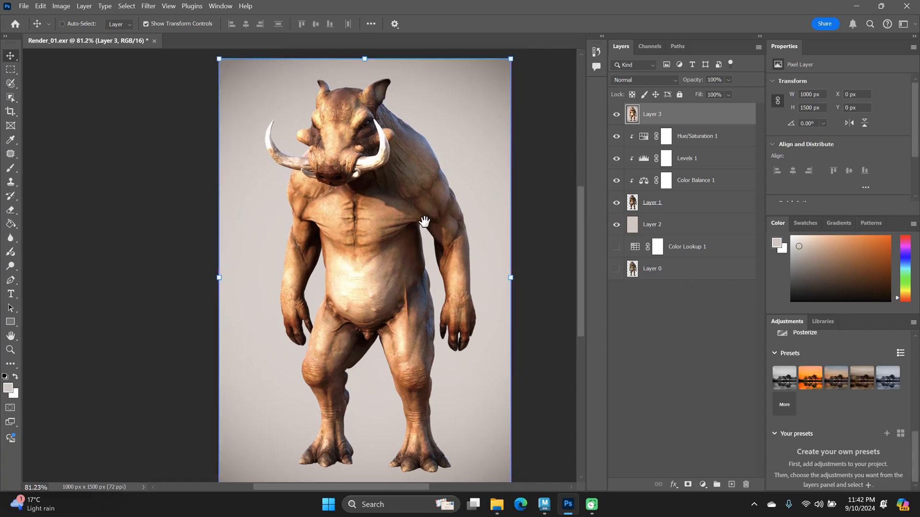
{"action": "left_click", "coordinate": [527, 201]}
{"action": "left_click", "coordinate": [685, 209]}
{"action": "left_click", "coordinate": [698, 227]}
{"action": "left_click", "coordinate": [723, 247]}
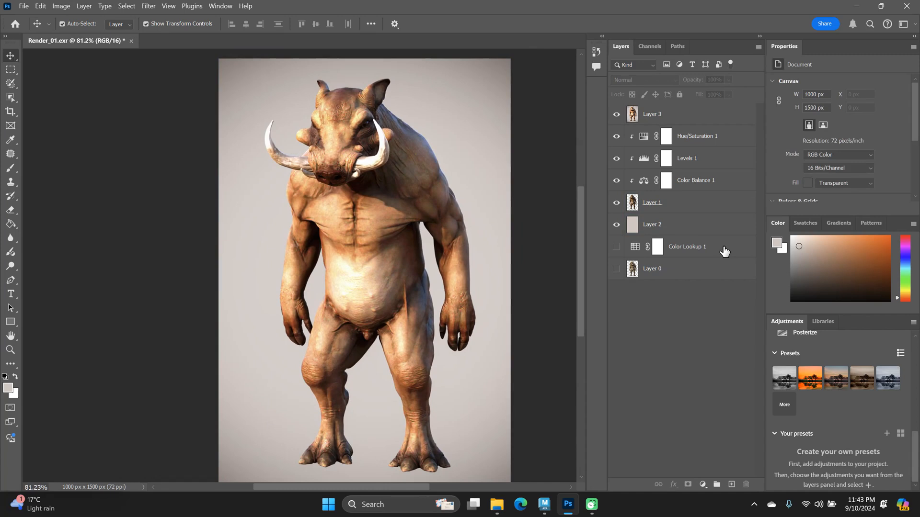
Add an empty layer clipped to Layer 1 beneath the Color Balance adjustment, and delete it again
{"action": "left_click", "coordinate": [678, 207]}
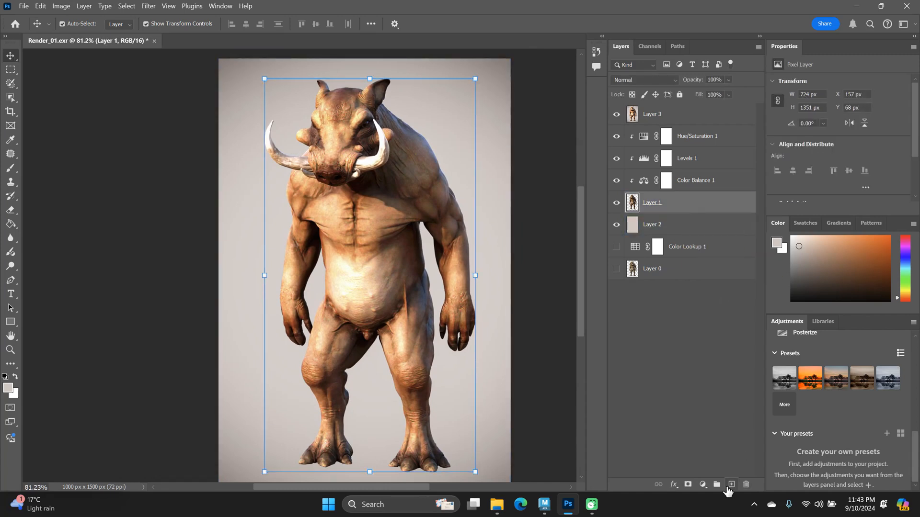
{"action": "left_click", "coordinate": [731, 484]}
{"action": "left_click_drag", "start_coordinate": [677, 225], "coordinate": [681, 203]}
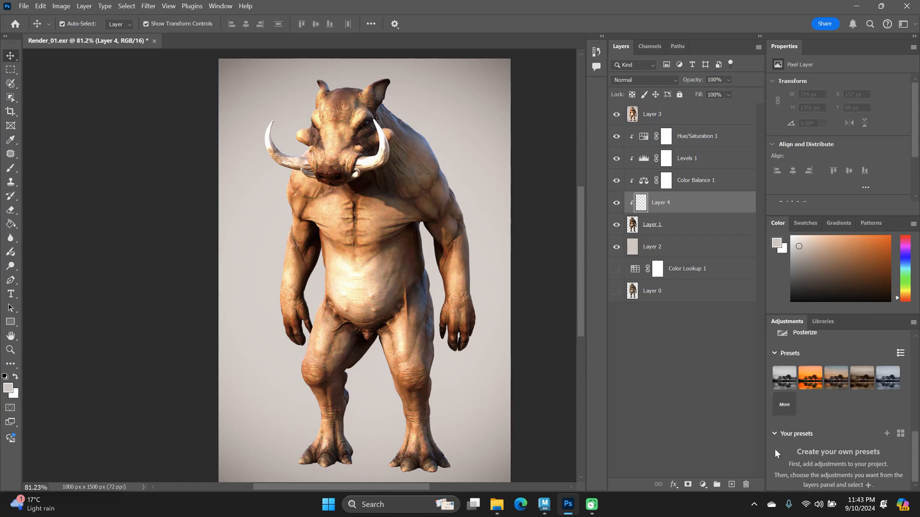
{"action": "left_click", "coordinate": [746, 487]}
{"action": "left_click", "coordinate": [448, 202]}
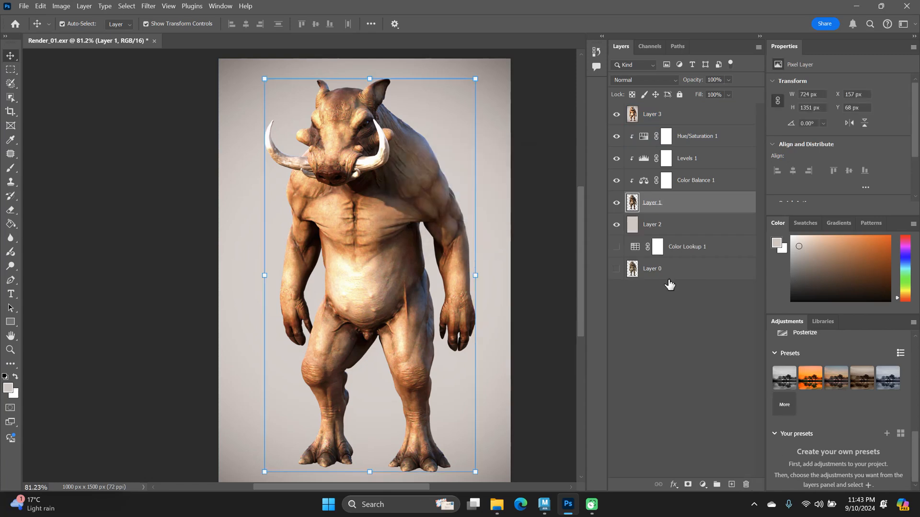